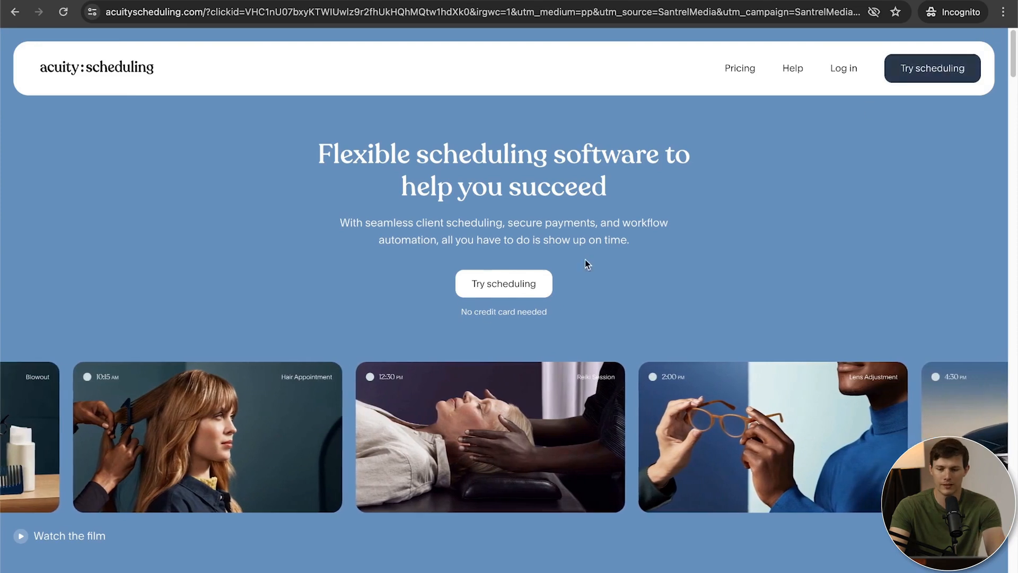
Start a free scheduling trial by creating an account with e-mail, filling in the account holder's first and last name
left_click(925, 73)
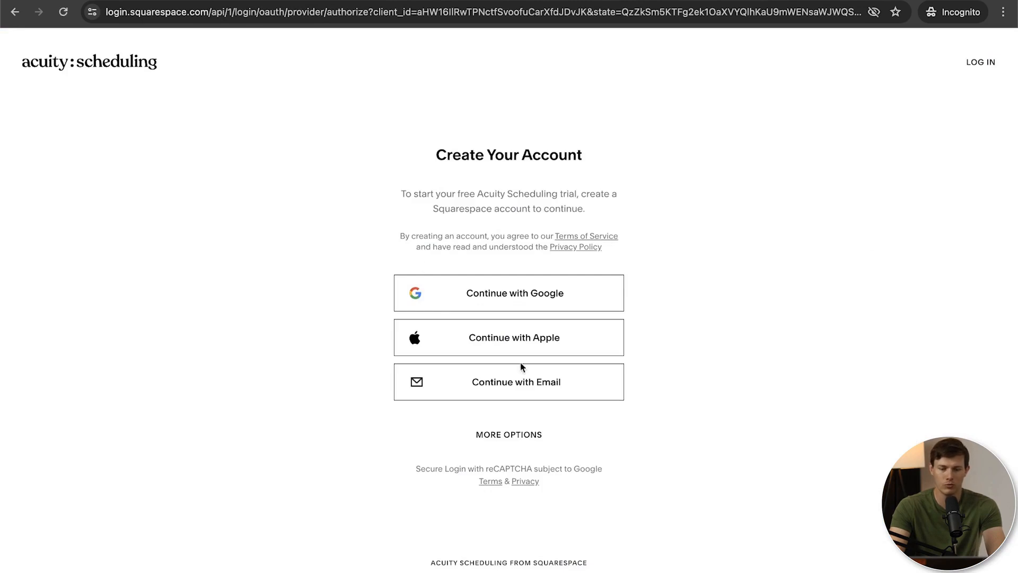
left_click(518, 382)
type("Mike")
key("Tab")
type("O'")
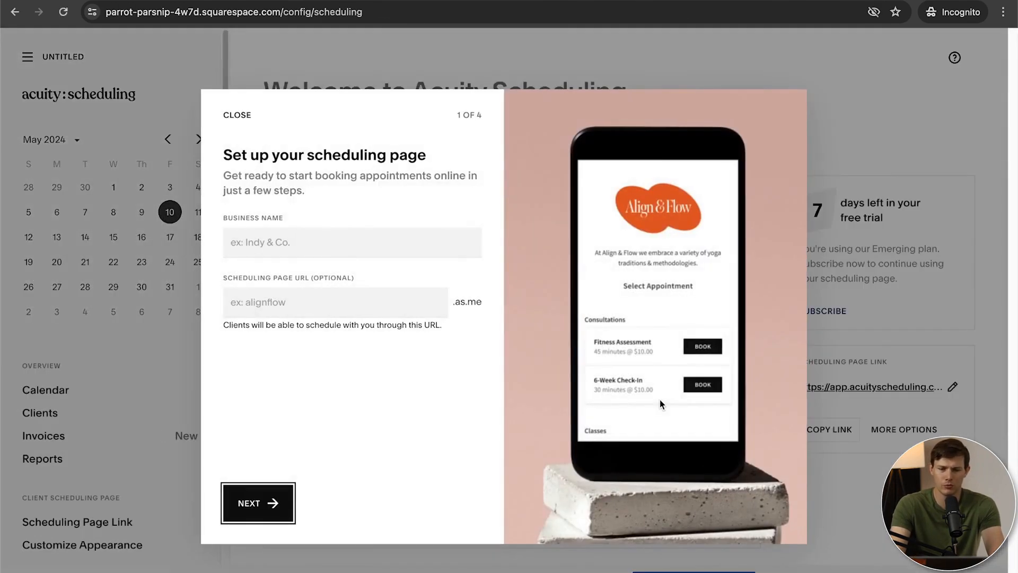
Set the business name to Phoenixville Barber Shop, keep PhoenixvilleBarberShop as the scheduling page URL, and continue the setup
left_click(264, 236)
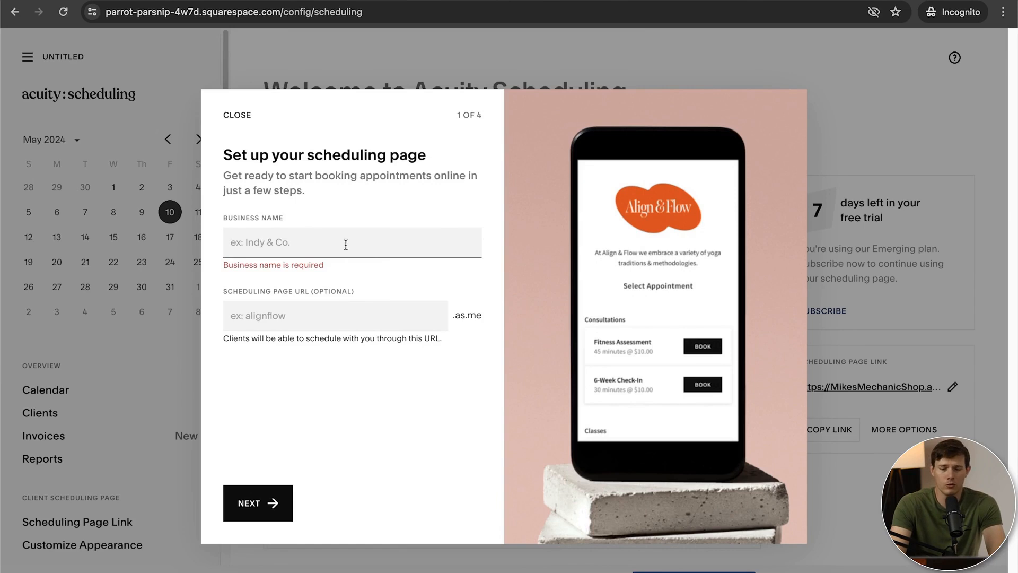
type("Phoenixi")
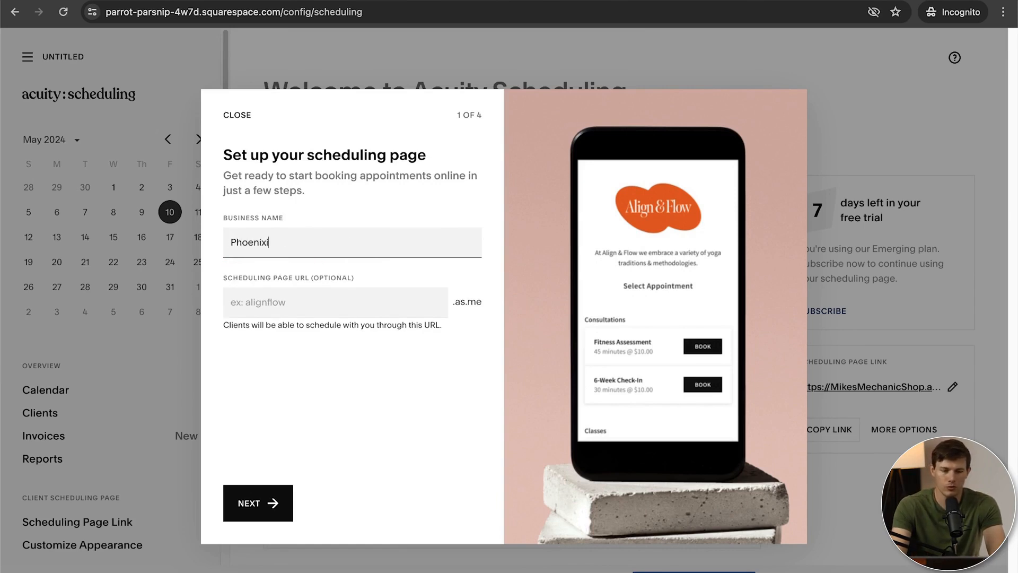
key("BackSpace")
type("ville Bareber")
key("BackSpace")
key("BackSpace")
key("BackSpace")
key("BackSpace")
key("BackSpace")
type("ber s")
key("BackSpace")
type("Shop")
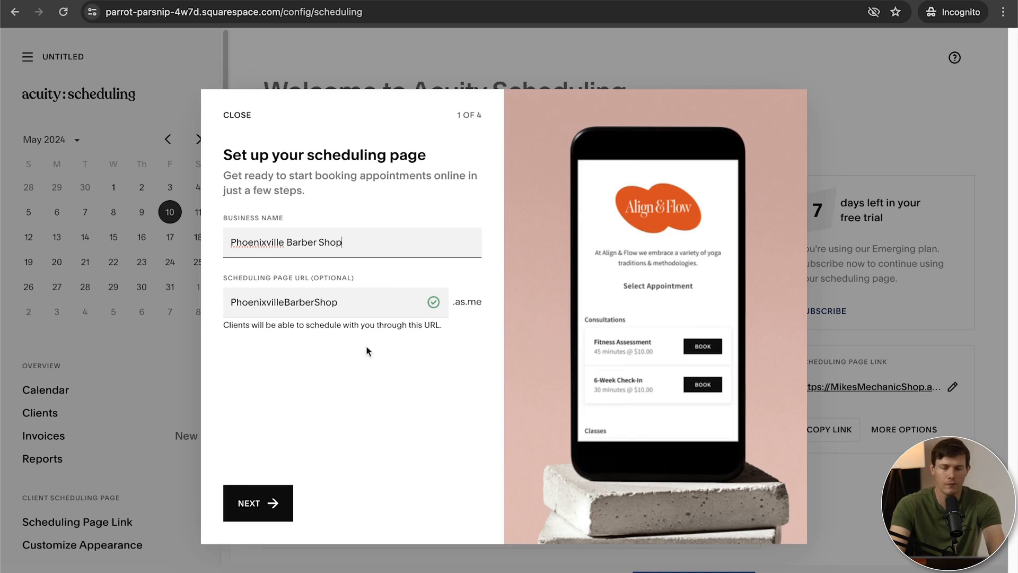
double_click(371, 302)
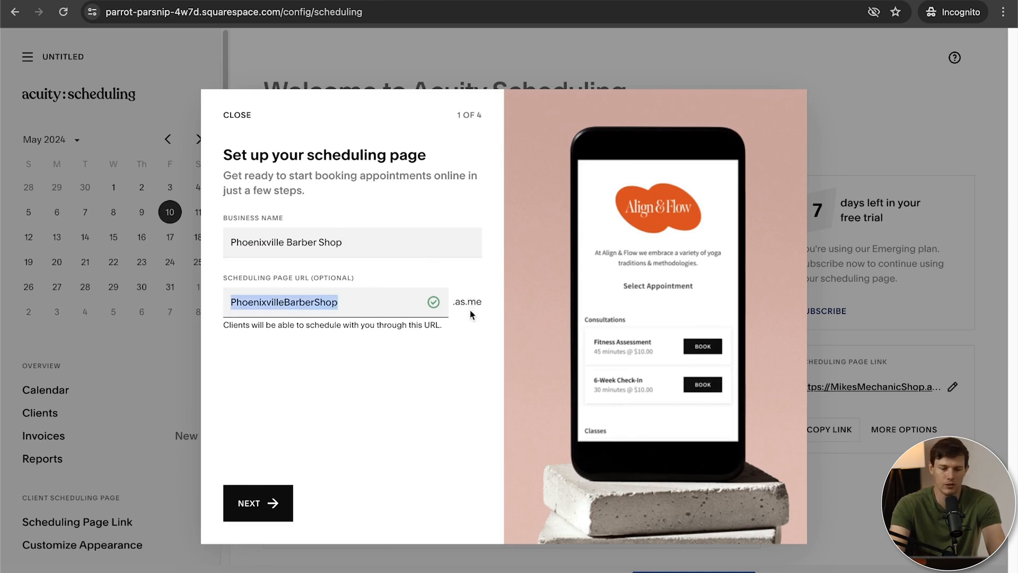
left_click(257, 502)
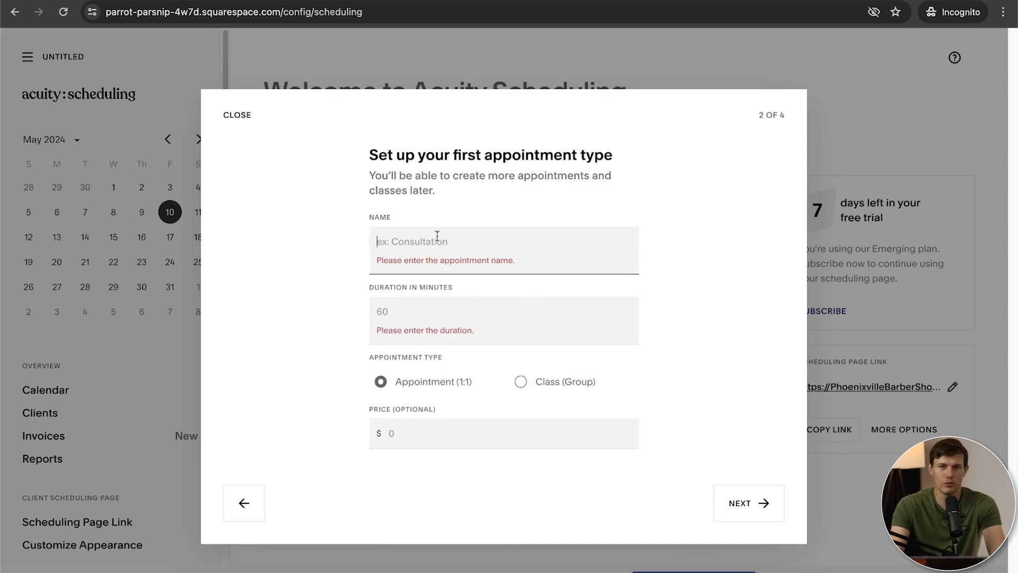
Set up the first appointment type as Basic Mens Haircut, 45 minutes, one-on-one, priced at $38, and continue
type("B")
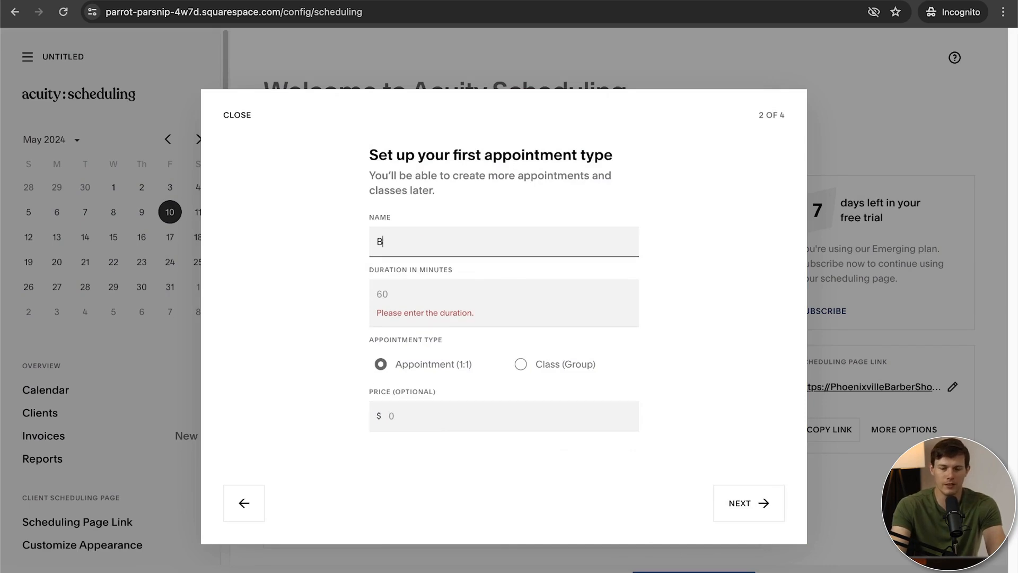
type("asic Mens ")
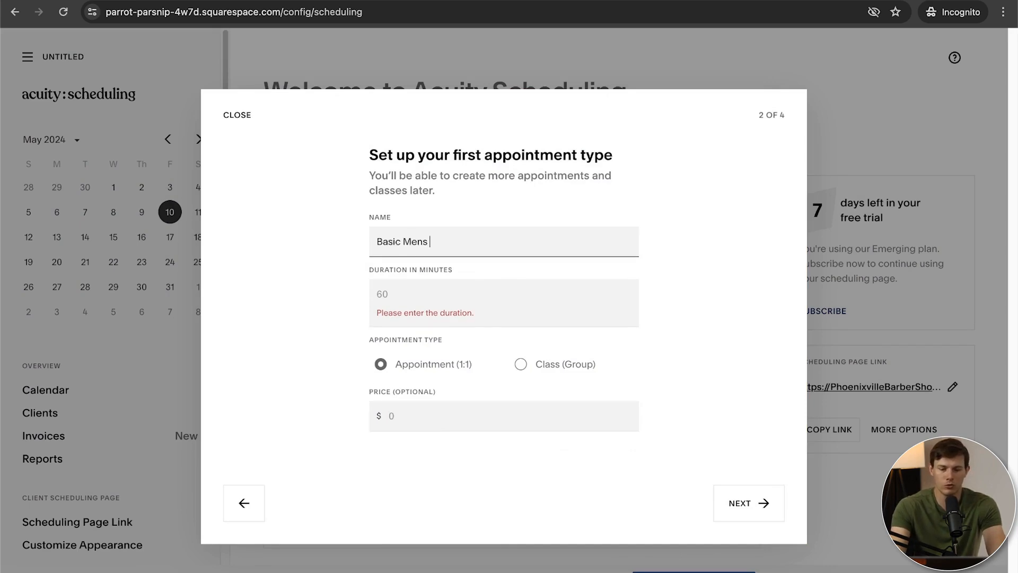
type("Haircut")
left_click(451, 290)
type("45")
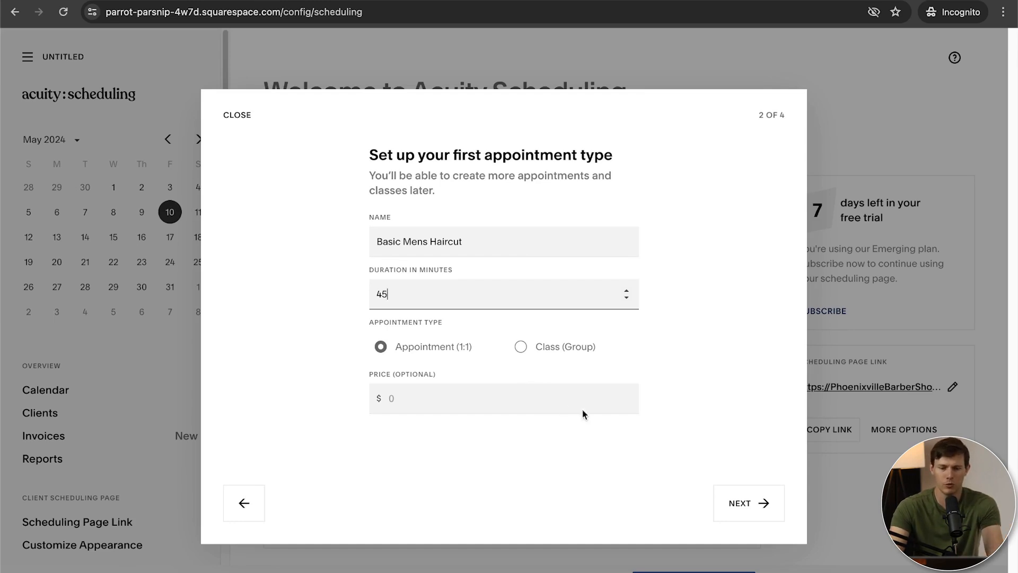
left_click(493, 401)
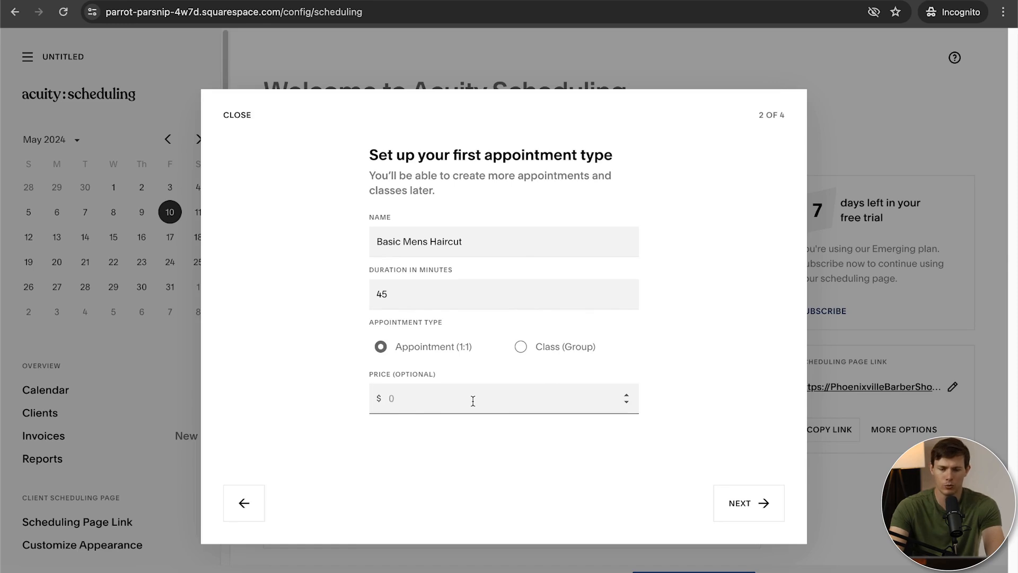
type("38")
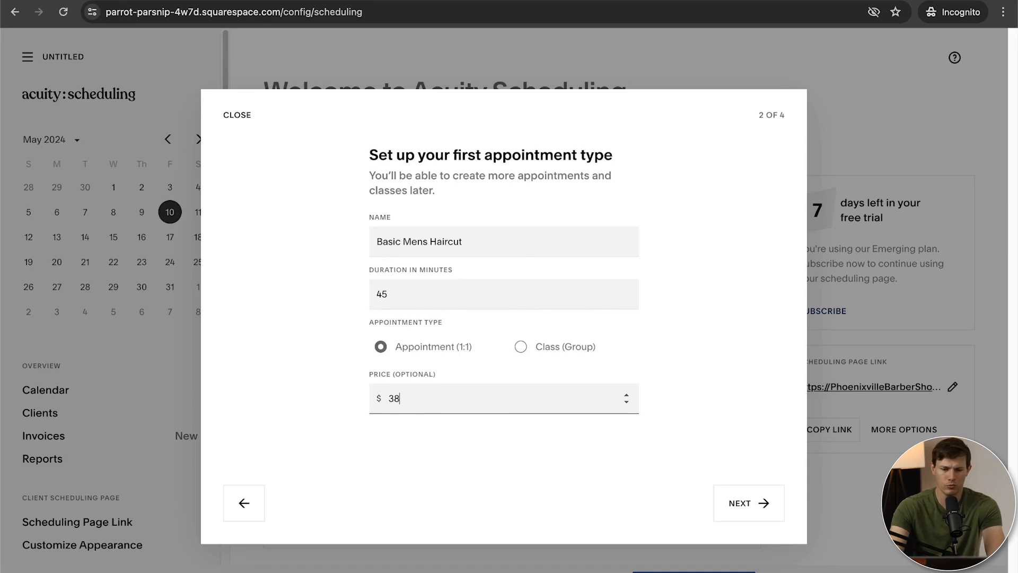
left_click(747, 511)
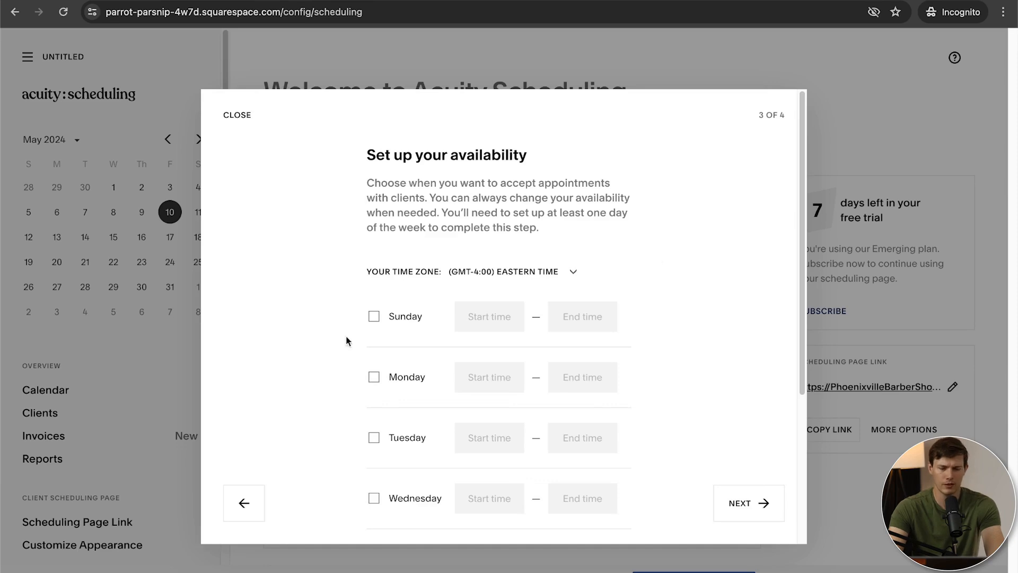
Enable appointment availability for every day from Monday through Saturday
scroll(377, 384, "down", 1)
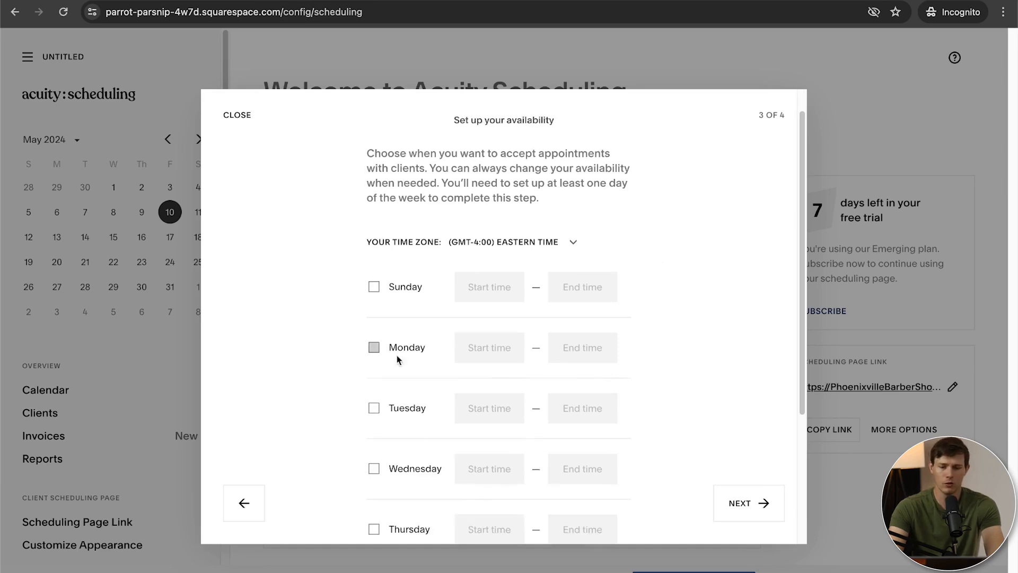
left_click(373, 348)
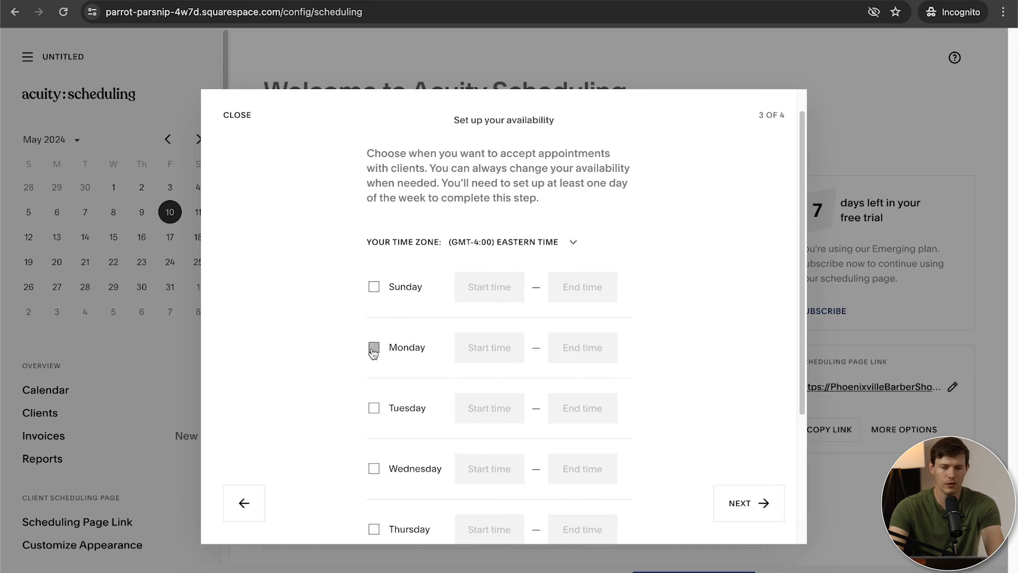
left_click(373, 407)
scroll(372, 405, "down", 3)
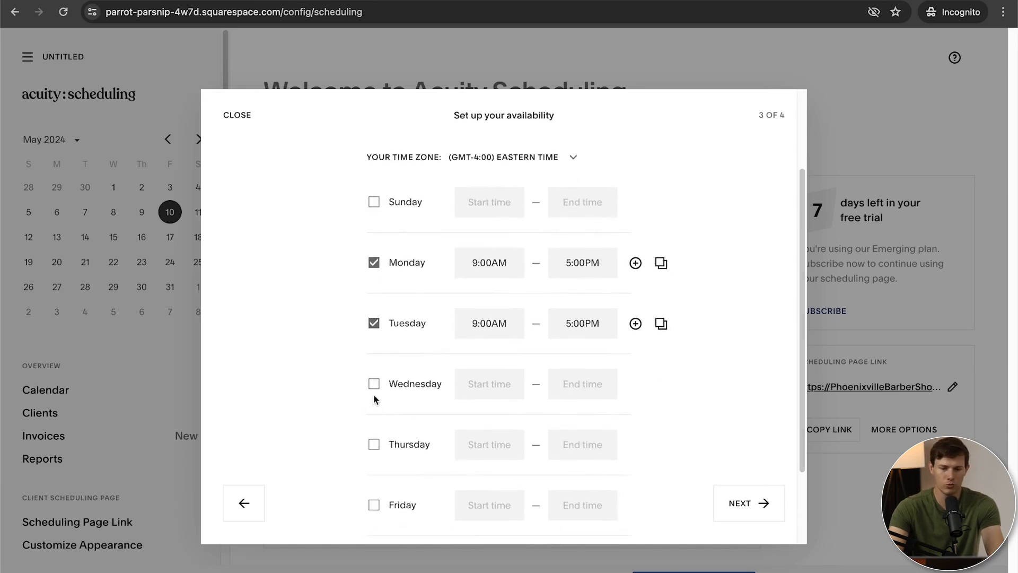
left_click(377, 379)
left_click(372, 448)
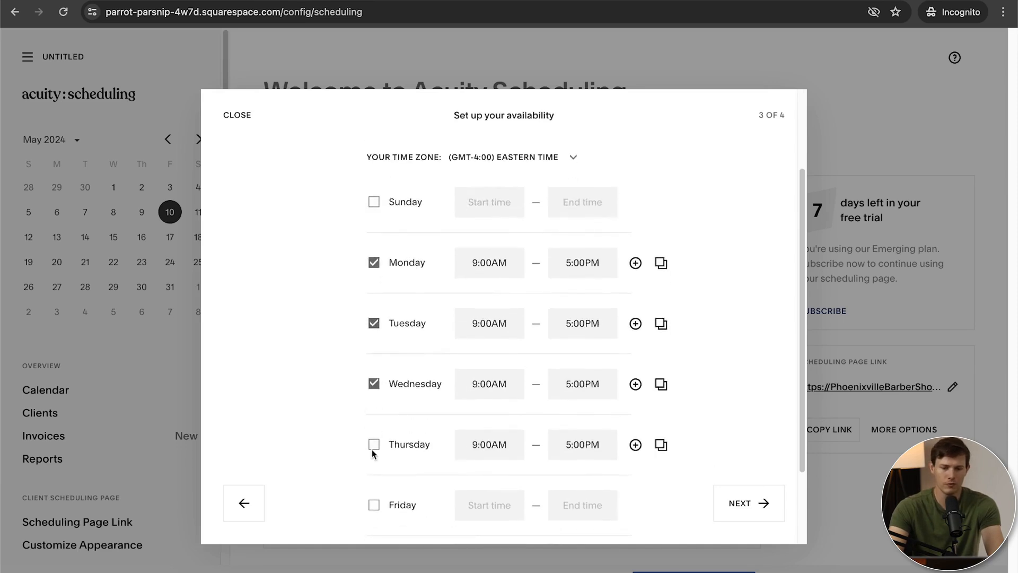
left_click(373, 505)
scroll(385, 475, "down", 2)
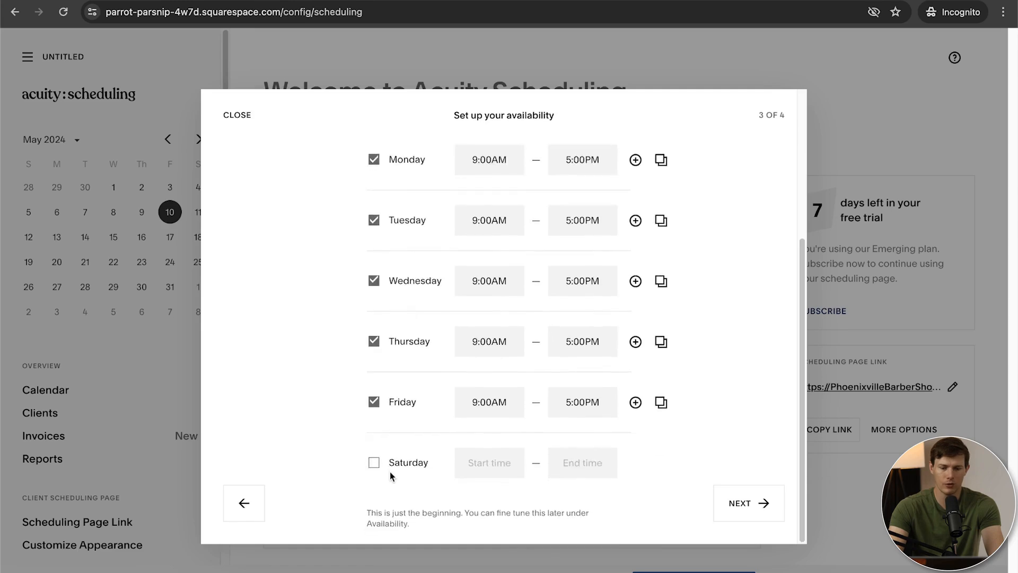
left_click(375, 465)
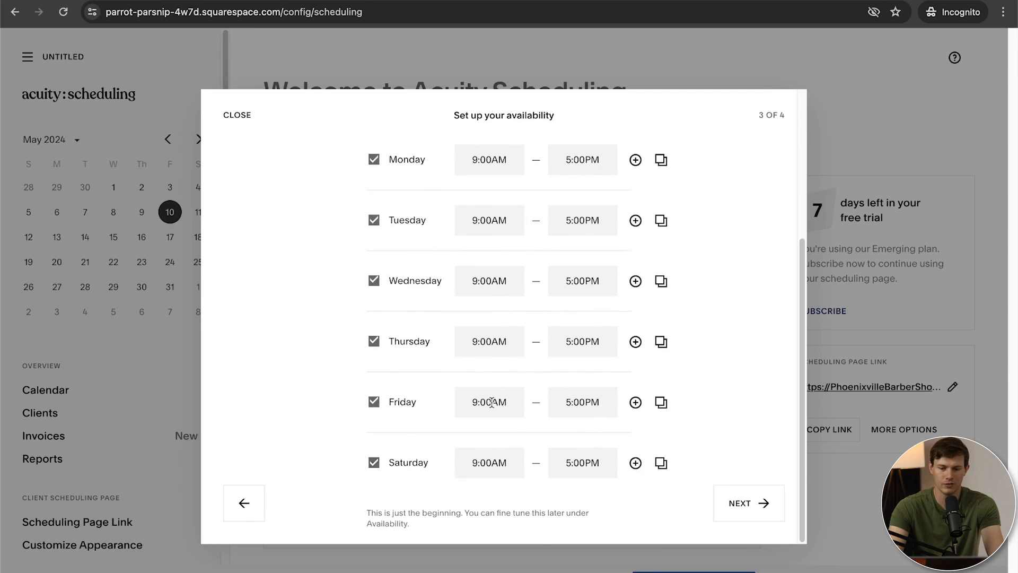
Set Friday's hours to 8:00AM–7:00PM and apply them to all days
left_click(464, 402)
type("8")
left_click(554, 400)
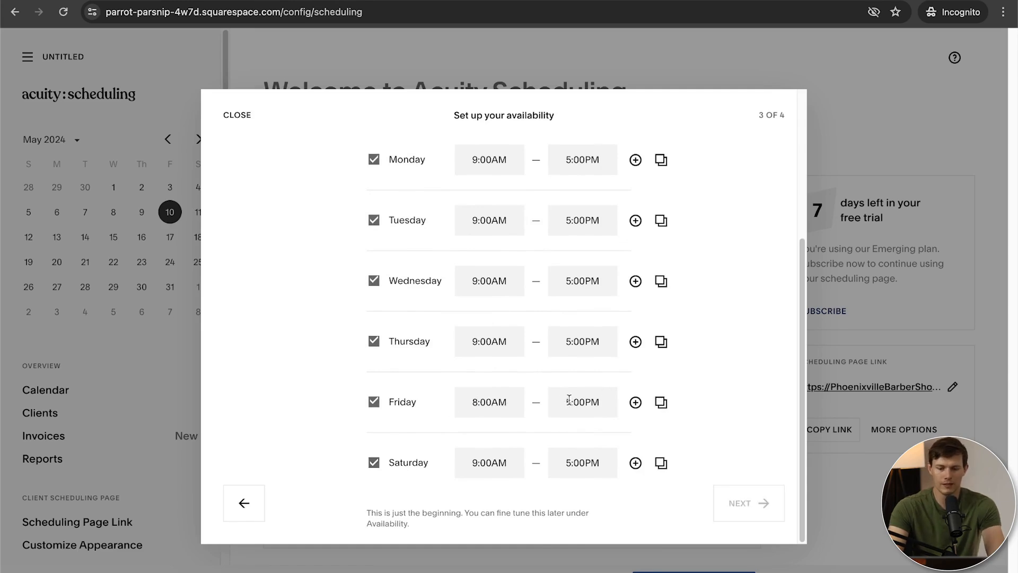
type("7")
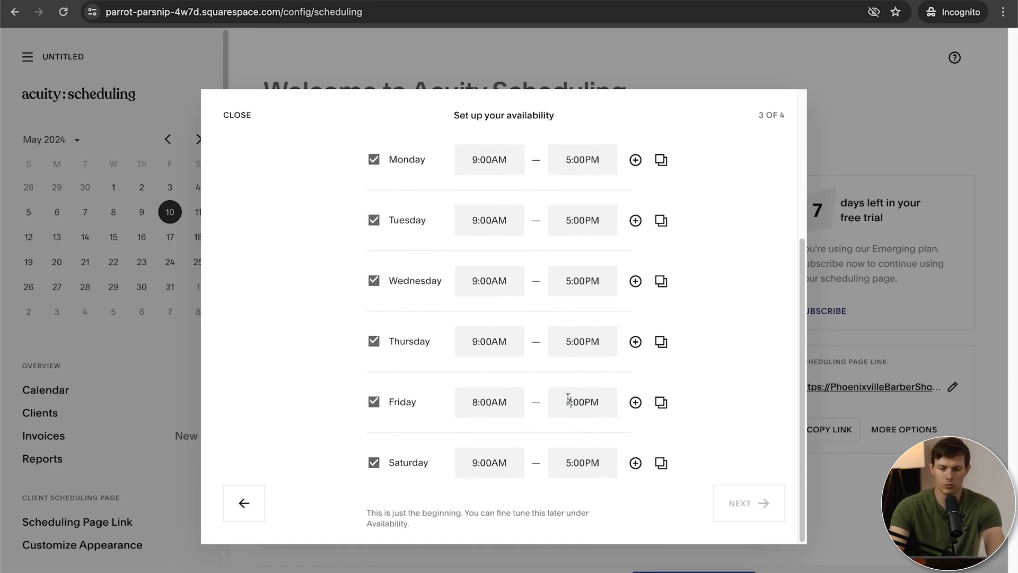
left_click(661, 408)
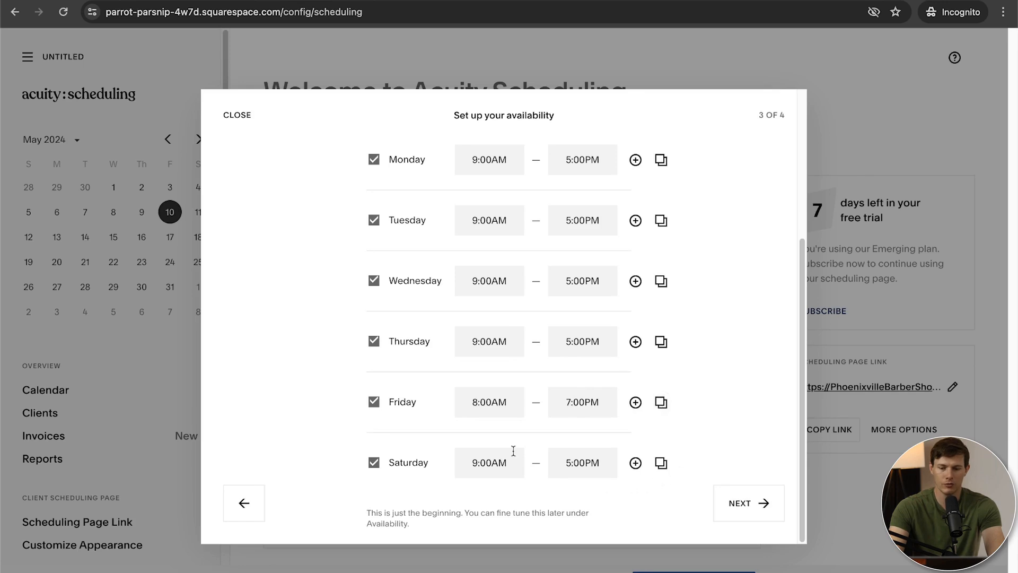
left_click(661, 403)
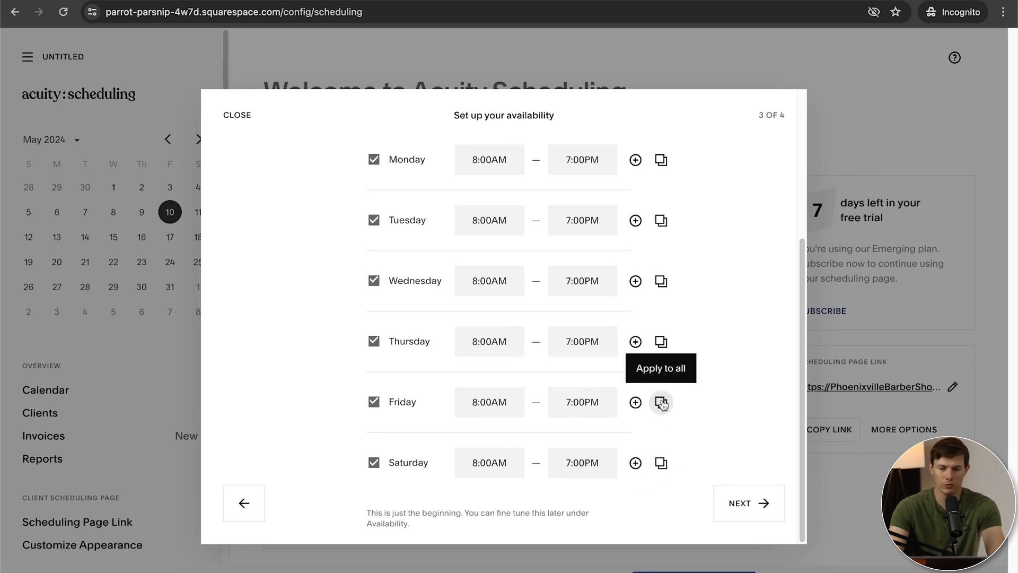
scroll(580, 408, "up", 5)
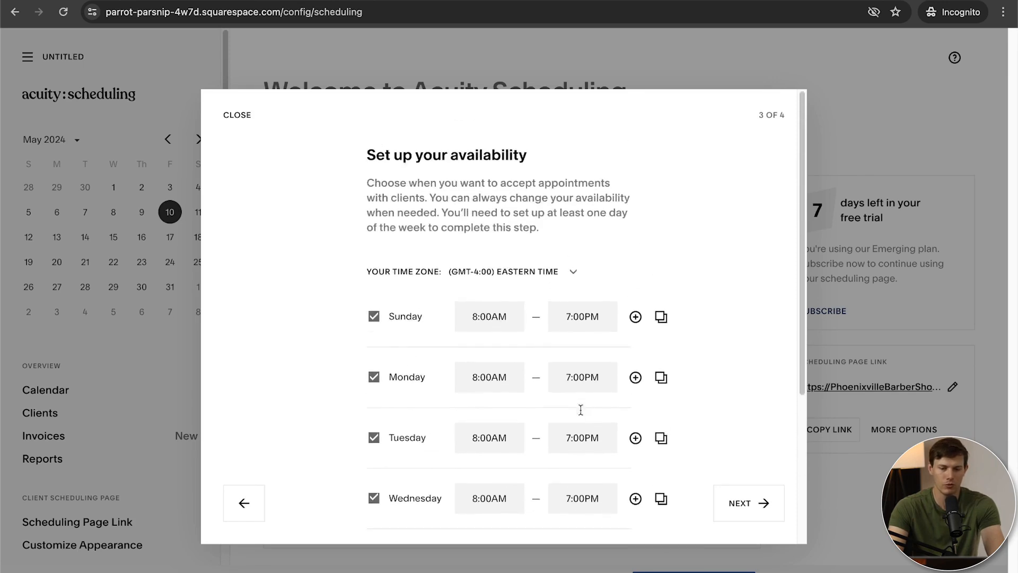
scroll(717, 362, "down", 5)
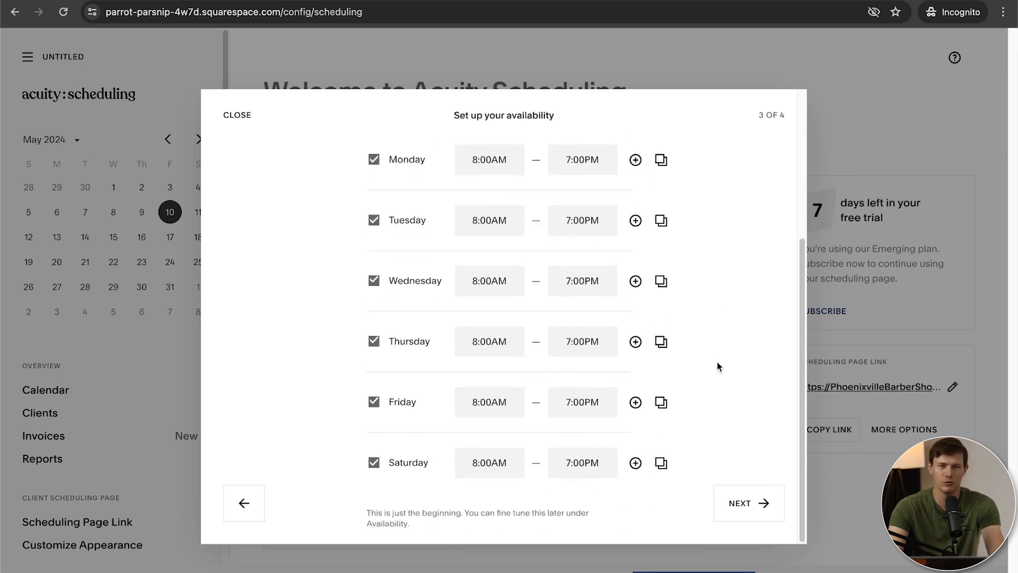
left_click(635, 404)
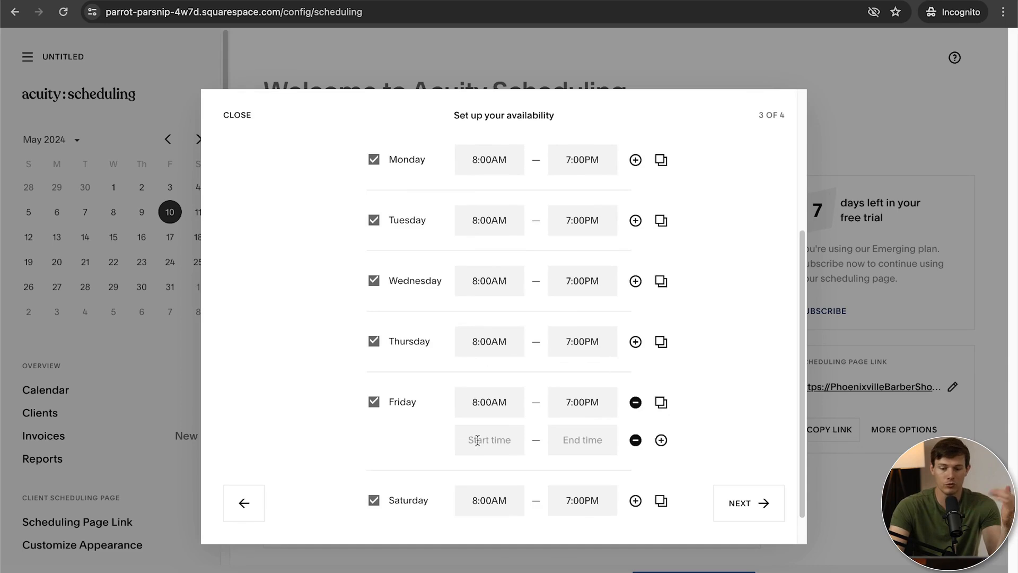
left_click(635, 440)
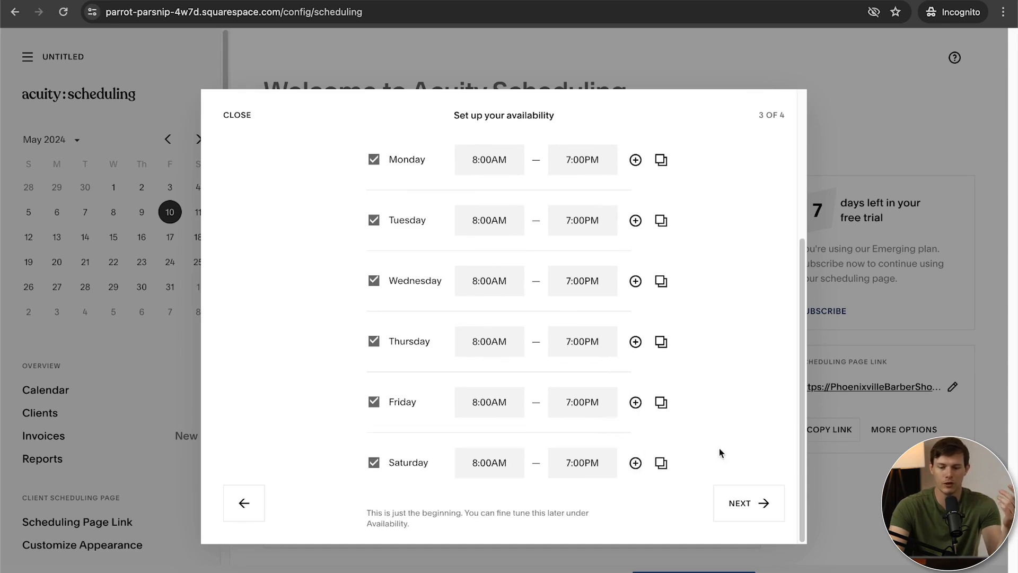
Accept the availability settings and postpone connecting a payment processor
left_click(749, 502)
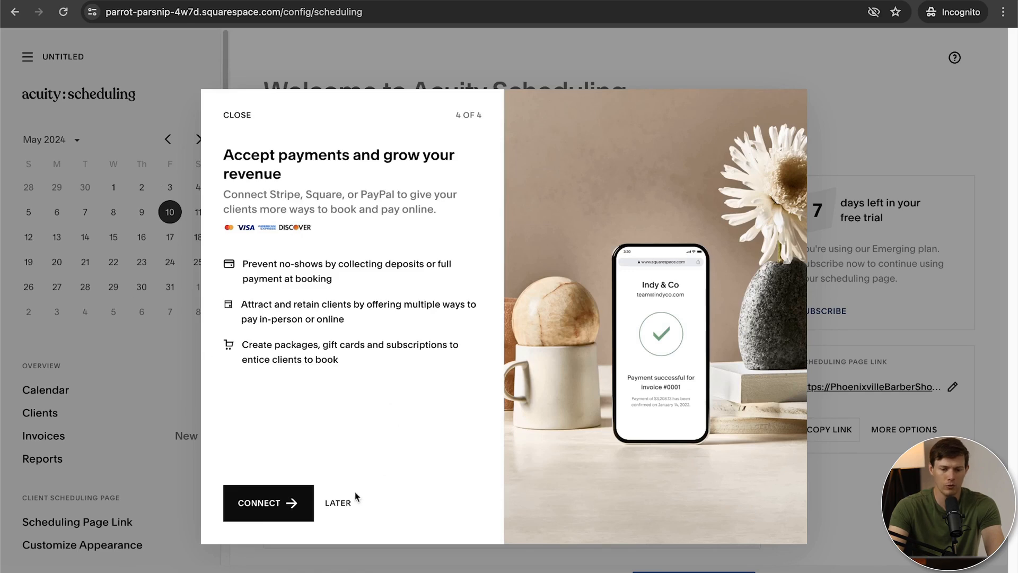
left_click(339, 502)
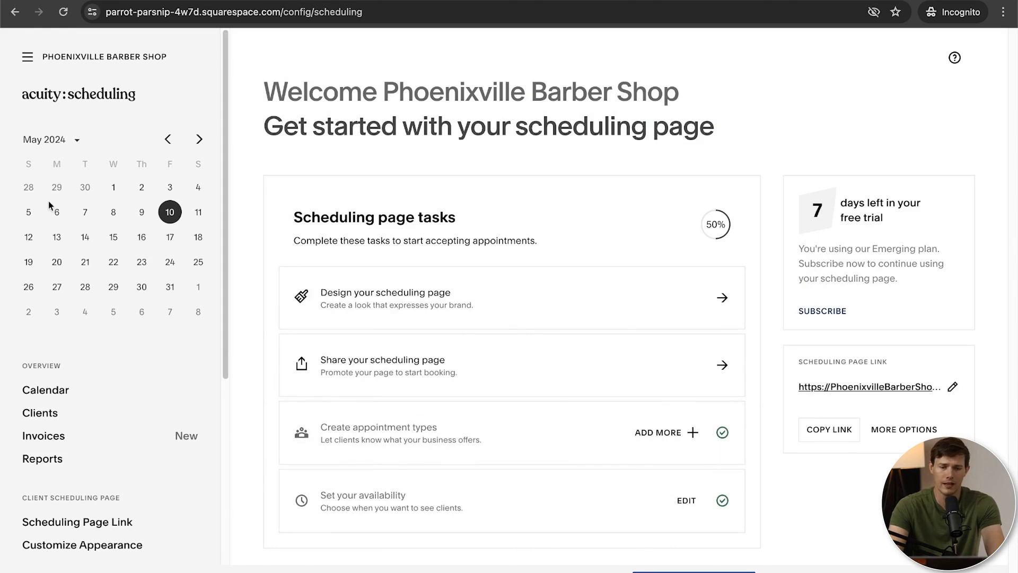
Review the available scheduling sections, then examine the appointment calendar's daily time slots and browse to the following week and back
scroll(125, 376, "down", 2)
scroll(125, 377, "down", 5)
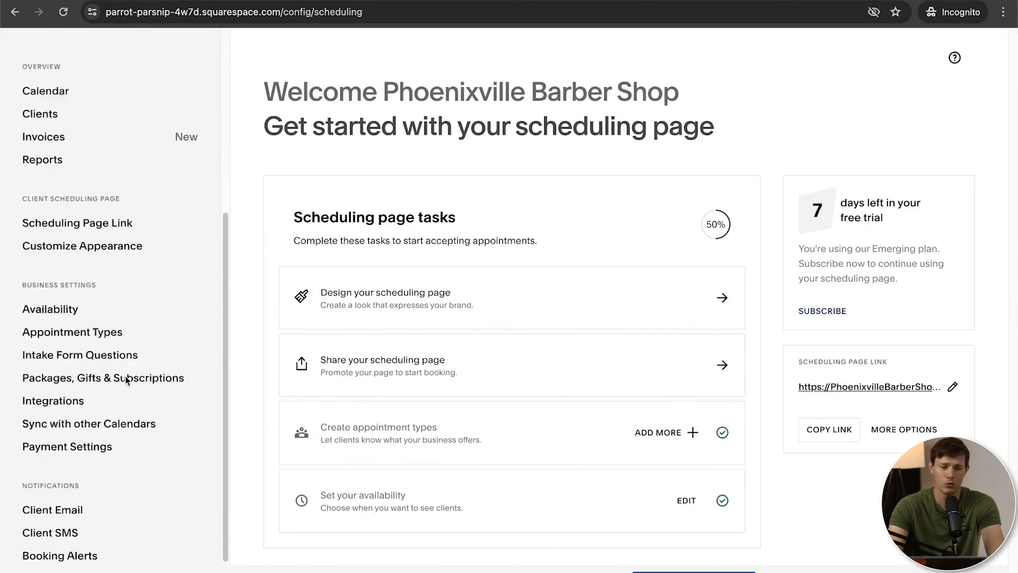
scroll(125, 381, "up", 7)
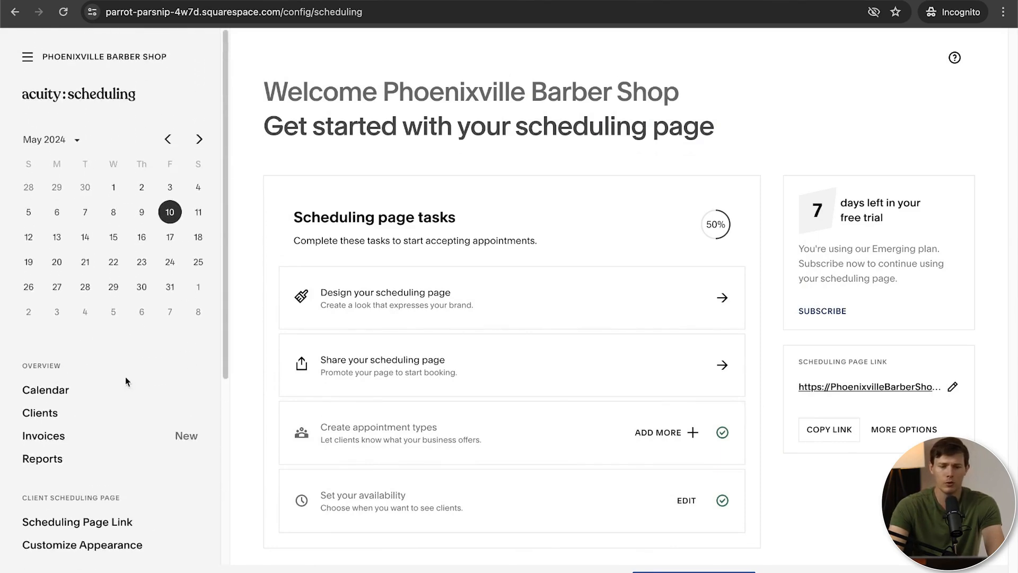
left_click(49, 395)
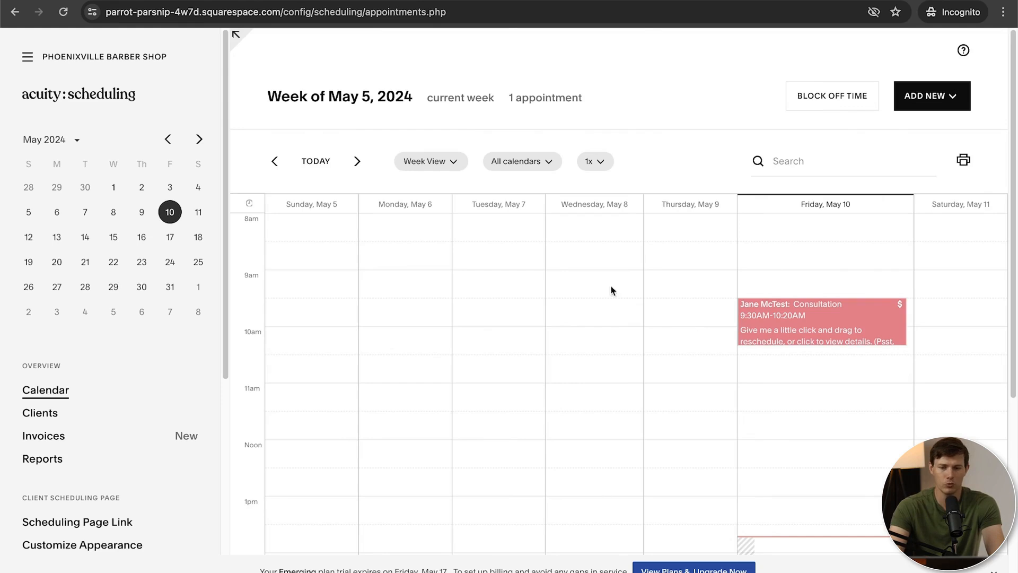
scroll(514, 366, "down", 3)
scroll(514, 366, "up", 3)
scroll(515, 365, "down", 5)
scroll(514, 366, "up", 5)
left_click(355, 161)
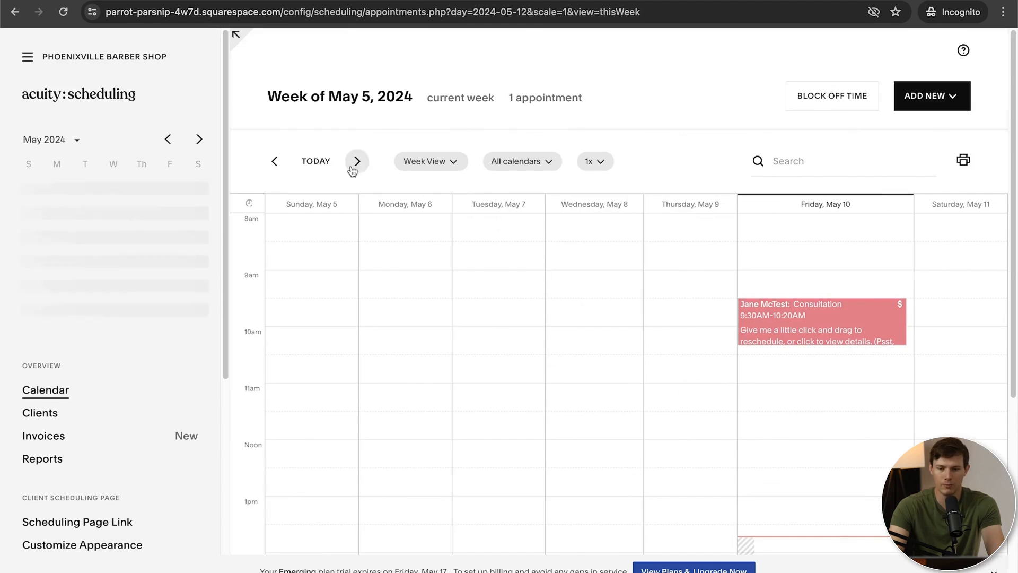
left_click(281, 168)
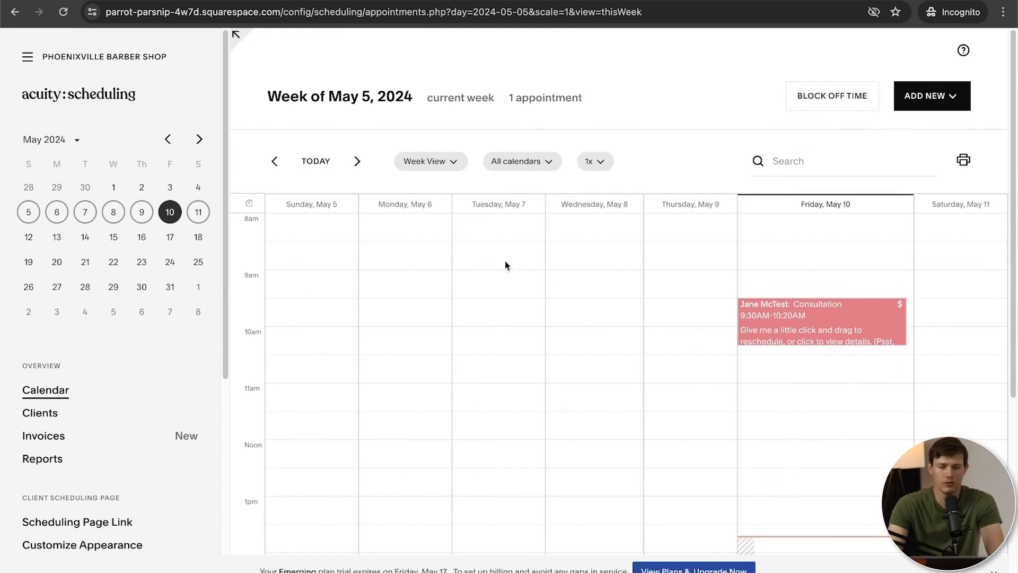
scroll(82, 376, "down", 2)
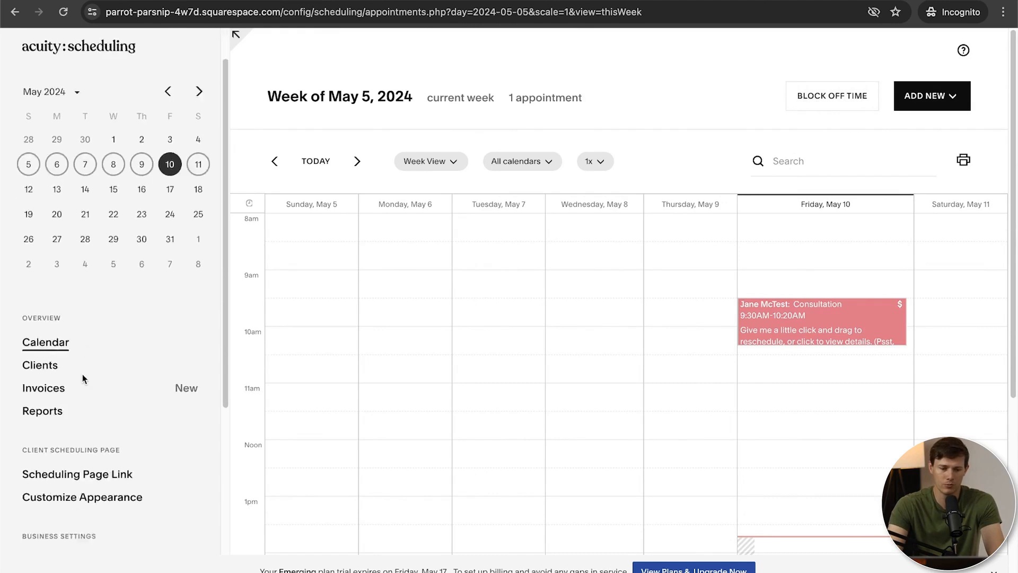
Review the client list and the appointments report for May 2024
left_click(44, 302)
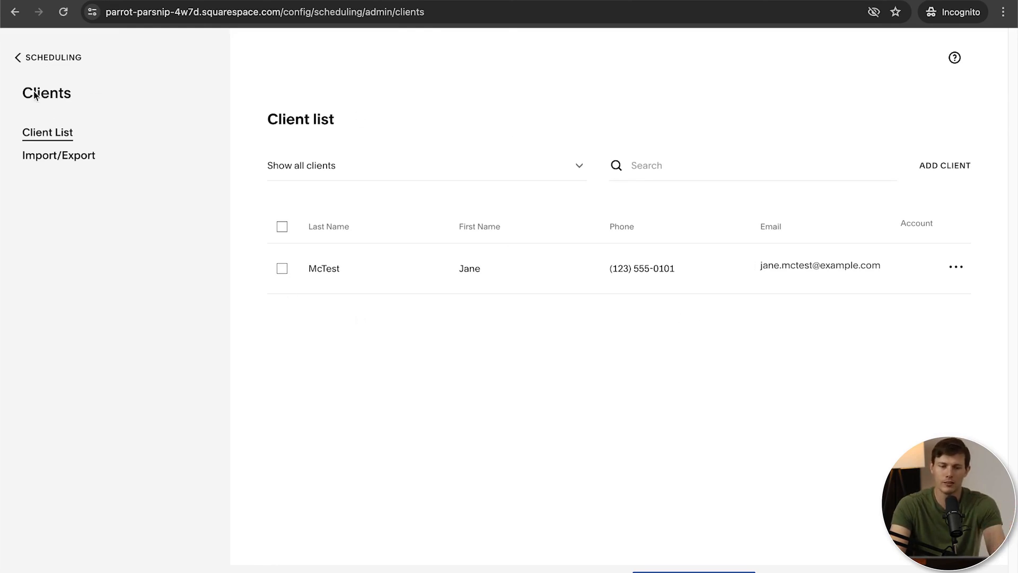
left_click(18, 58)
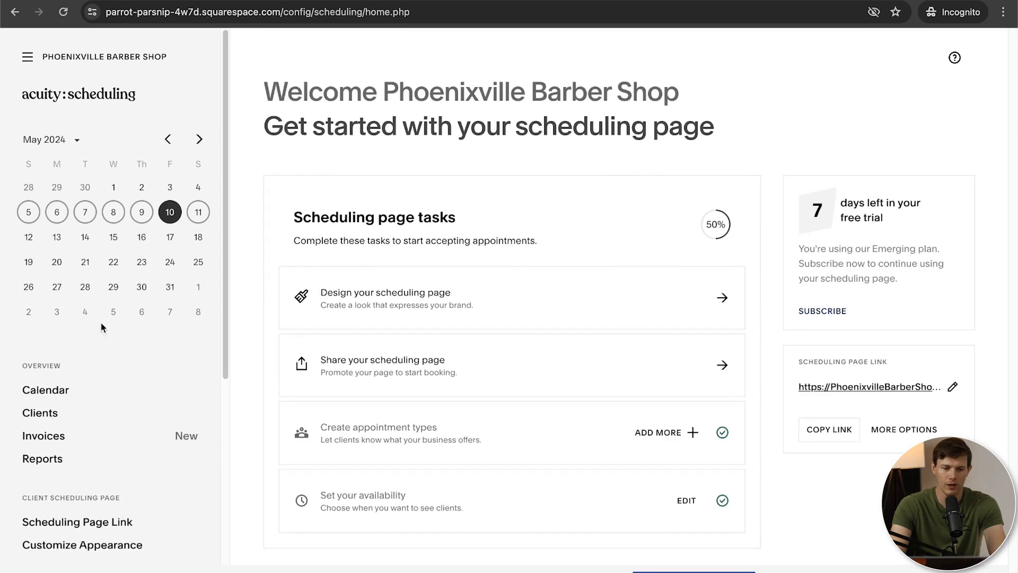
scroll(103, 364, "down", 3)
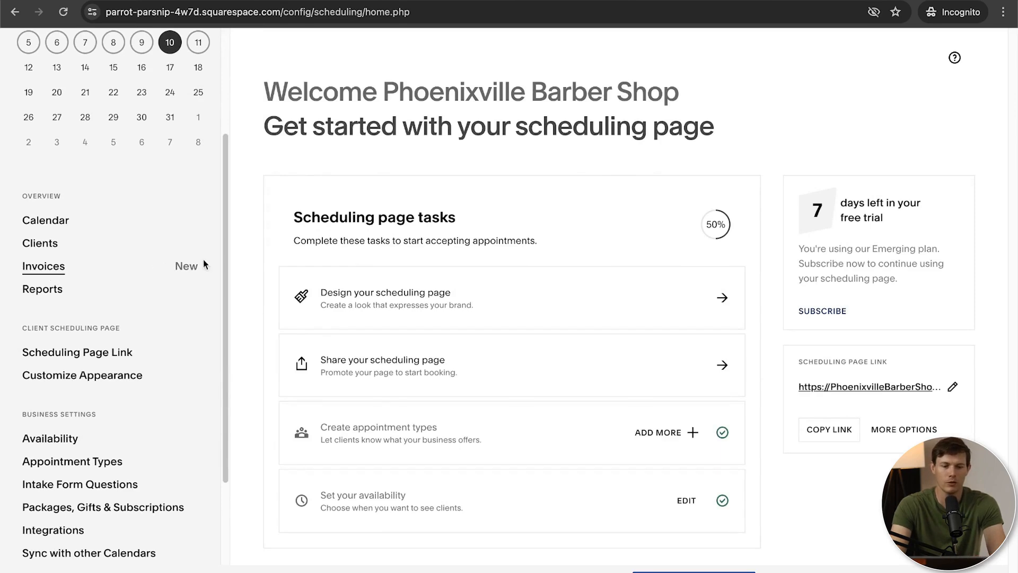
left_click(47, 292)
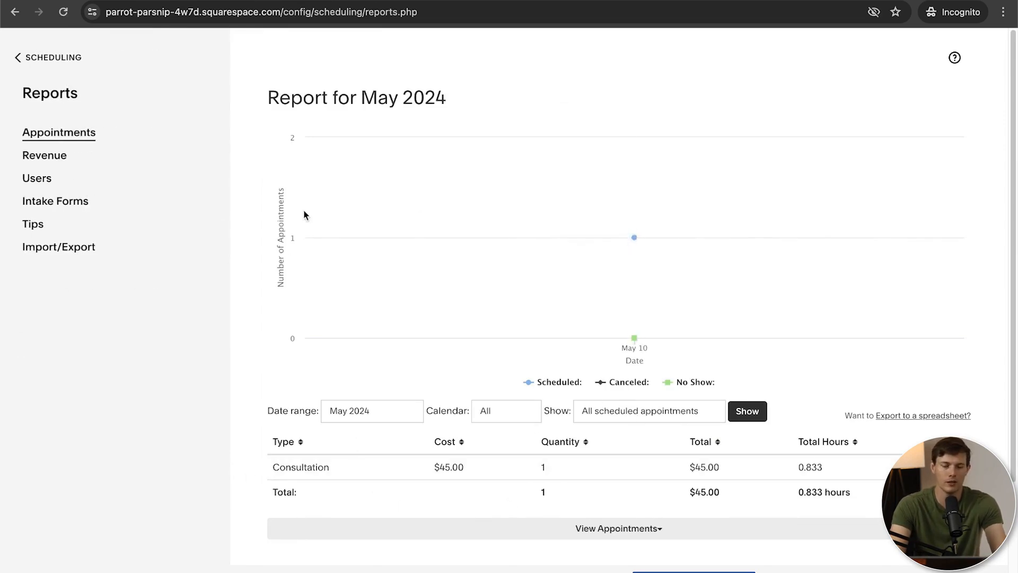
left_click(25, 60)
Copy the general scheduling page link and open it in a new browser tab
scroll(103, 361, "down", 4)
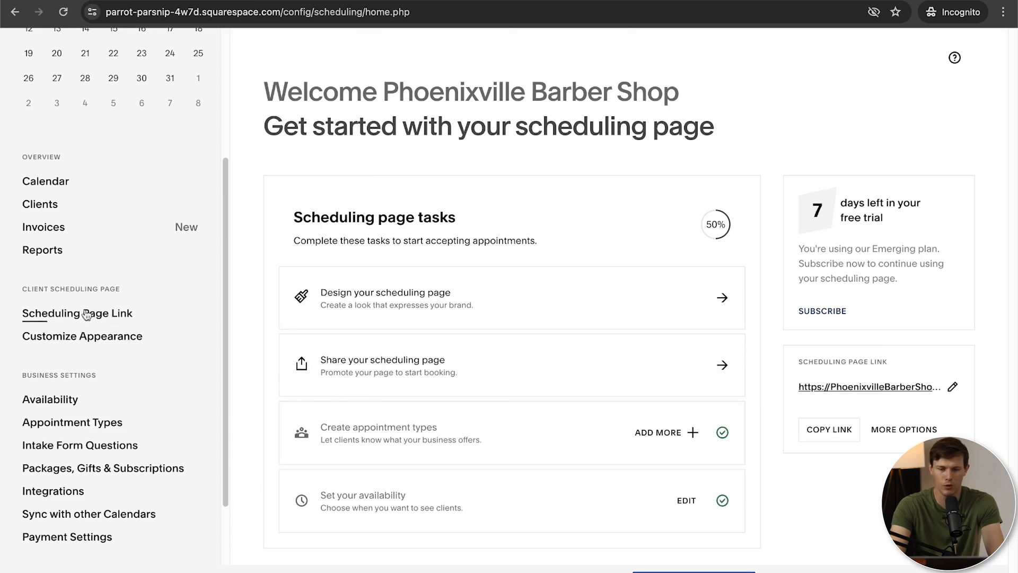
left_click(64, 315)
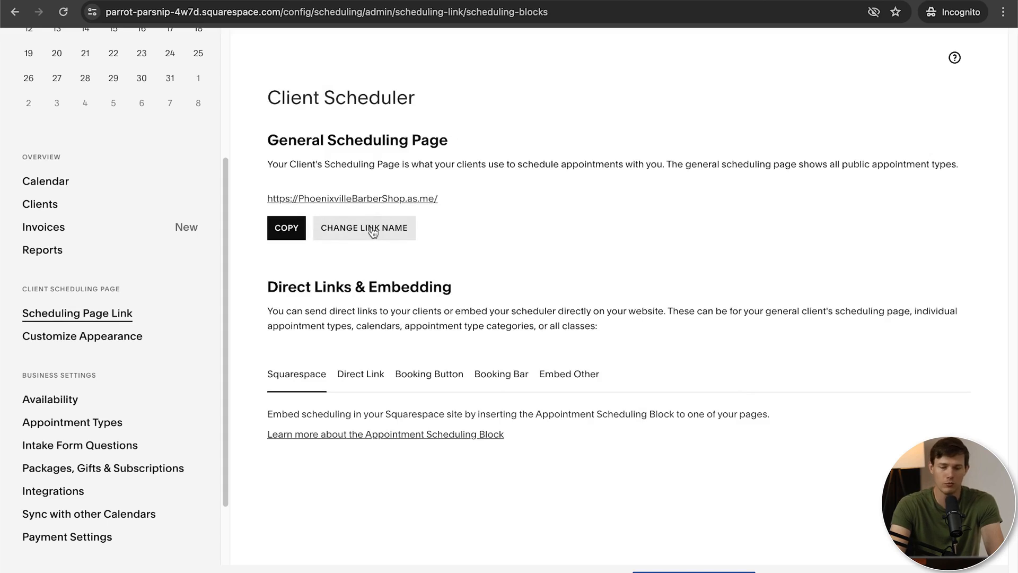
left_click(290, 232)
left_click(291, 232)
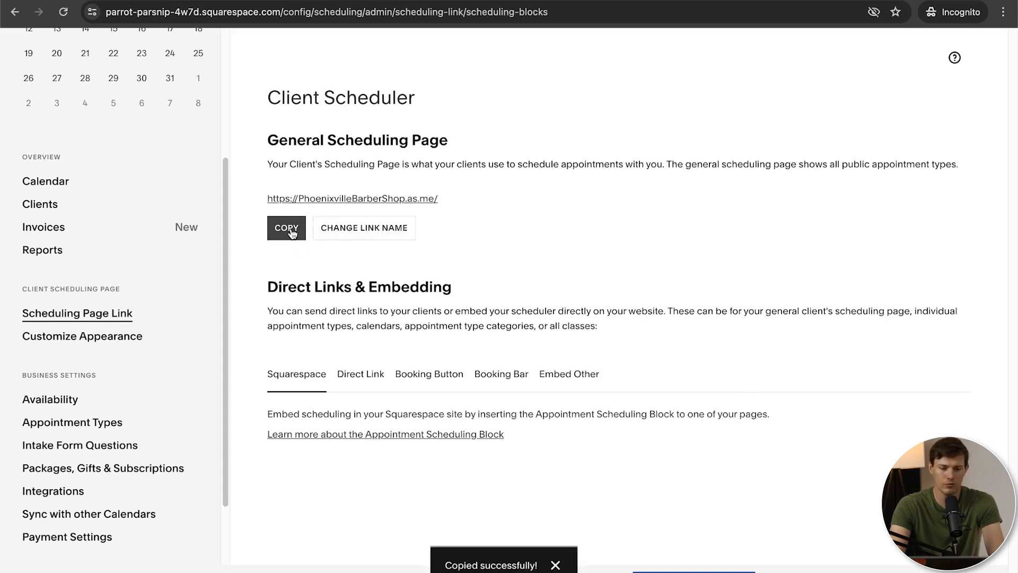
left_click(292, 232)
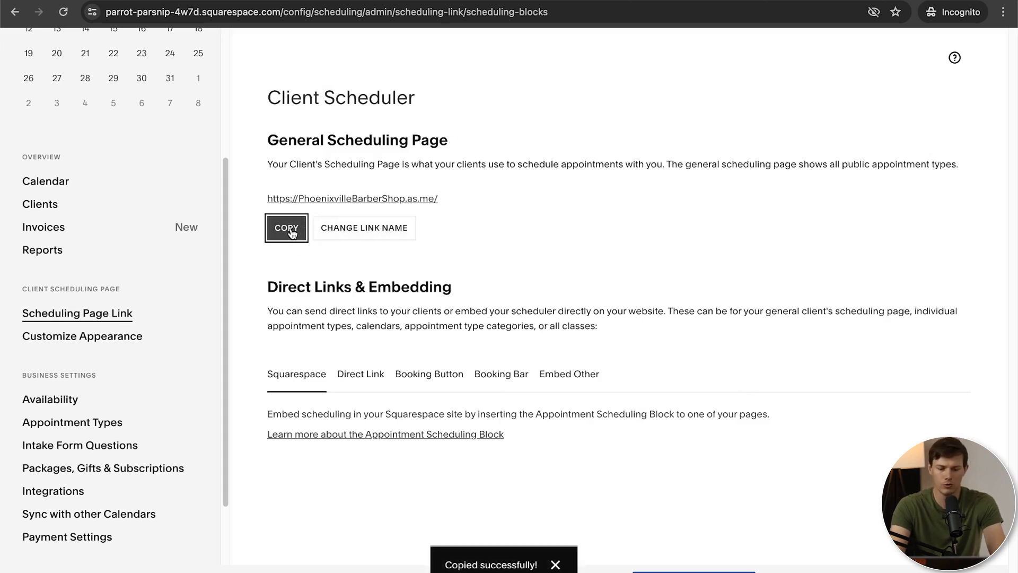
key("super+t")
key("super+v")
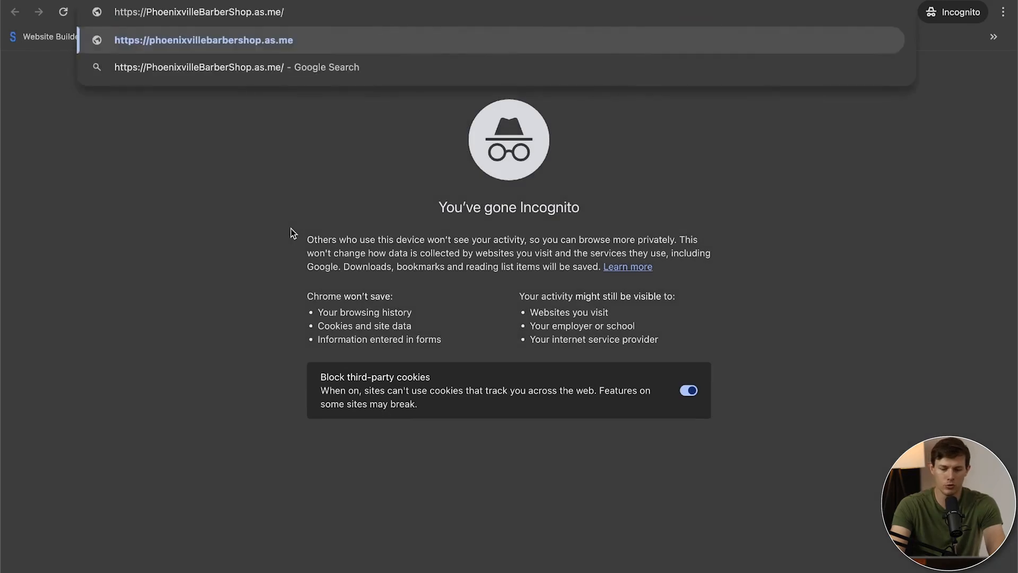
key("Return")
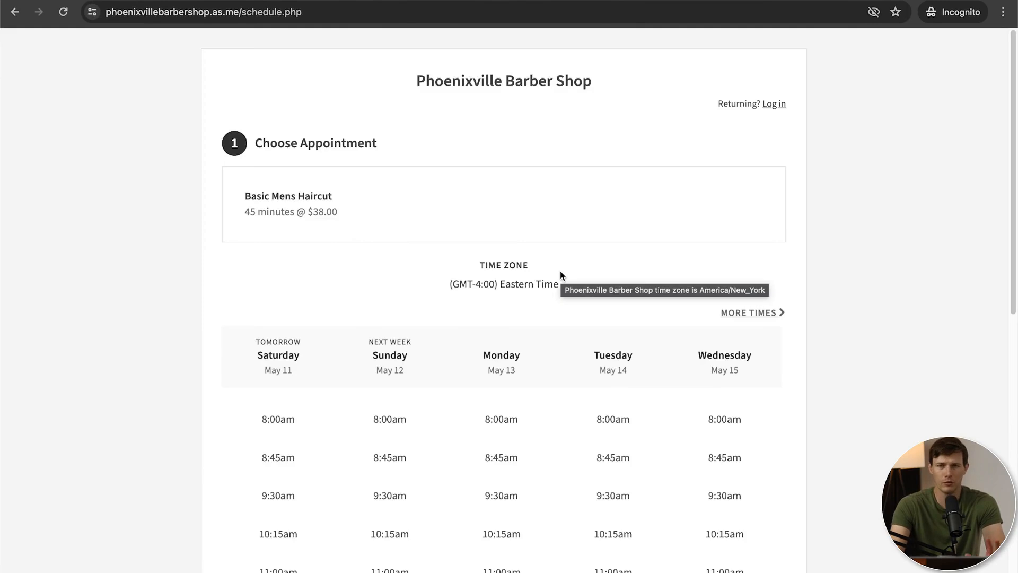
Examine the public booking page's Basic Mens Haircut appointment and the time slots offered for each day
scroll(821, 300, "down", 5)
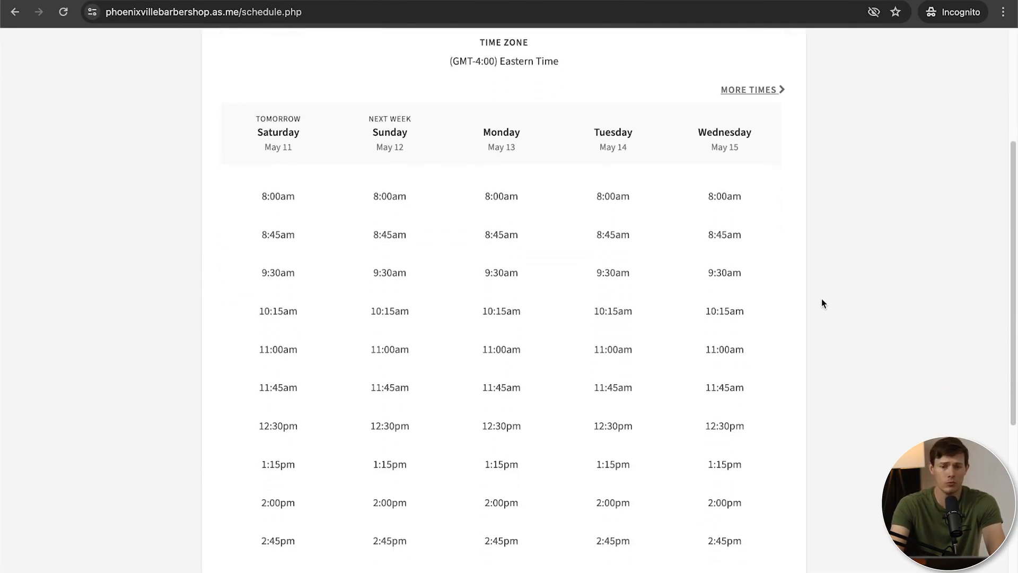
scroll(821, 304, "down", 6)
scroll(822, 304, "up", 5)
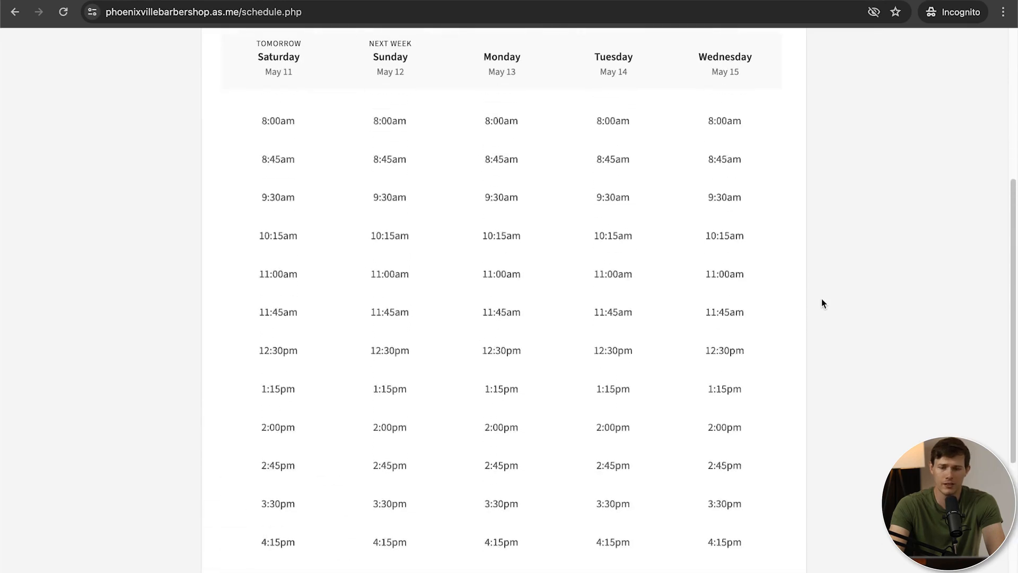
scroll(821, 298, "up", 5)
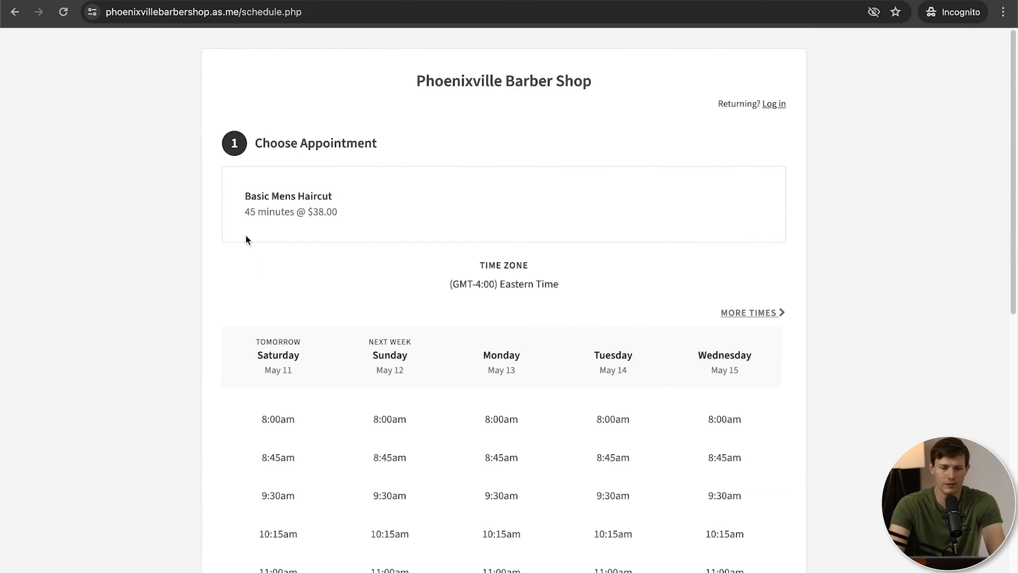
scroll(352, 272, "down", 7)
scroll(549, 268, "up", 1)
scroll(550, 270, "up", 3)
scroll(549, 269, "down", 3)
scroll(549, 269, "up", 3)
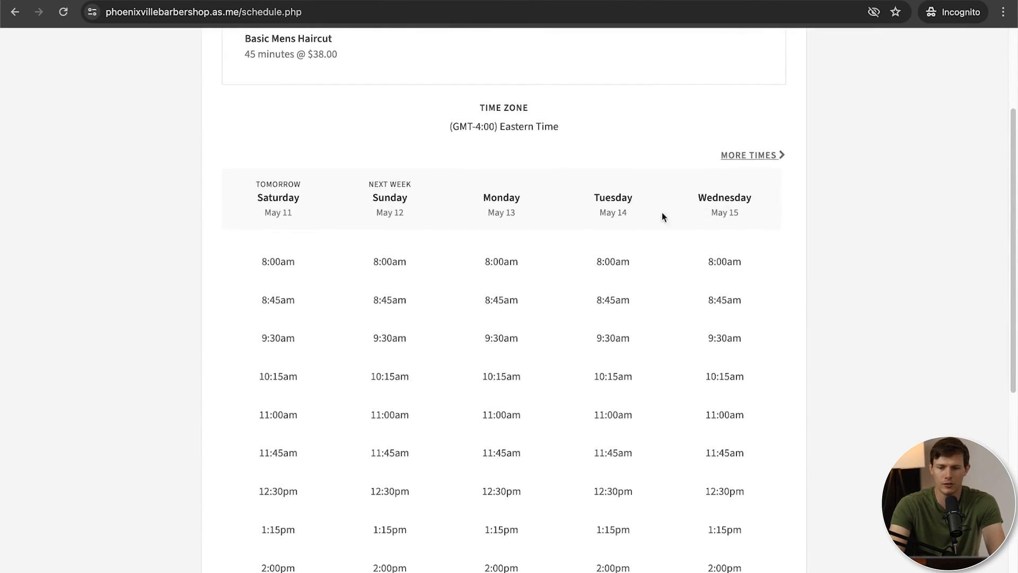
Try out the booking page by picking the 11:45am slot on Saturday, May 18 and continuing to the client information form
left_click(755, 156)
scroll(660, 260, "down", 2)
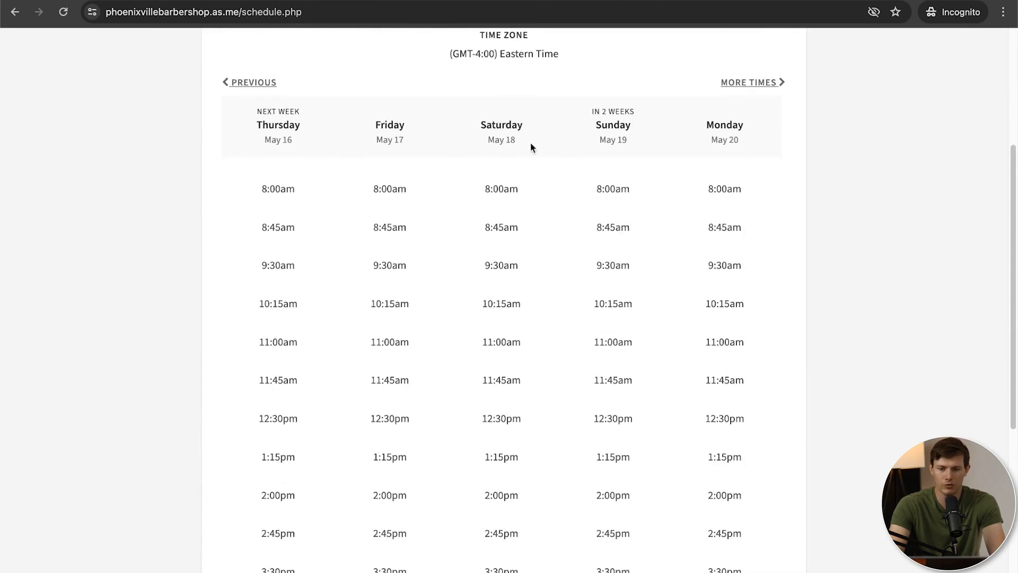
left_click(502, 382)
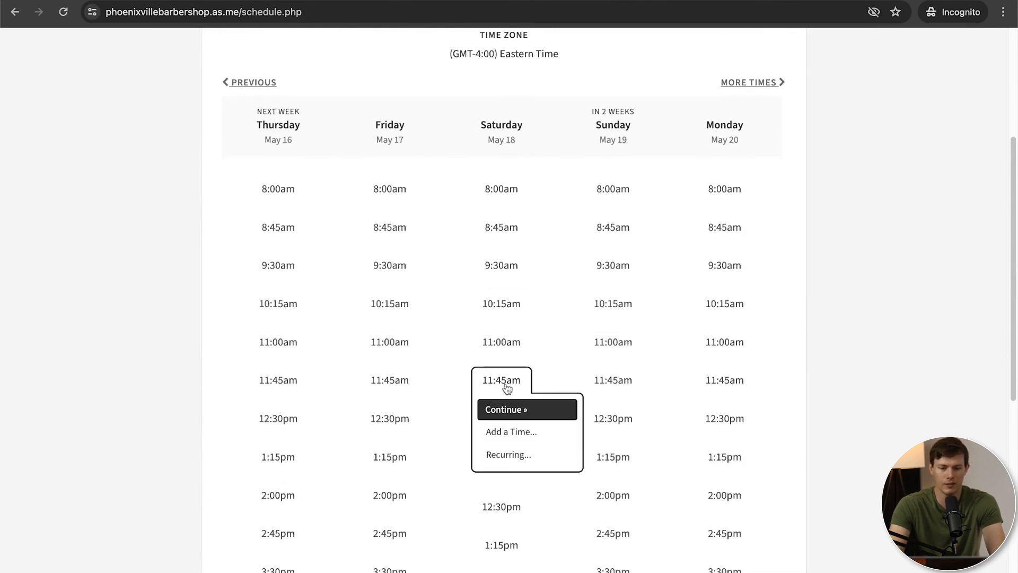
left_click(513, 413)
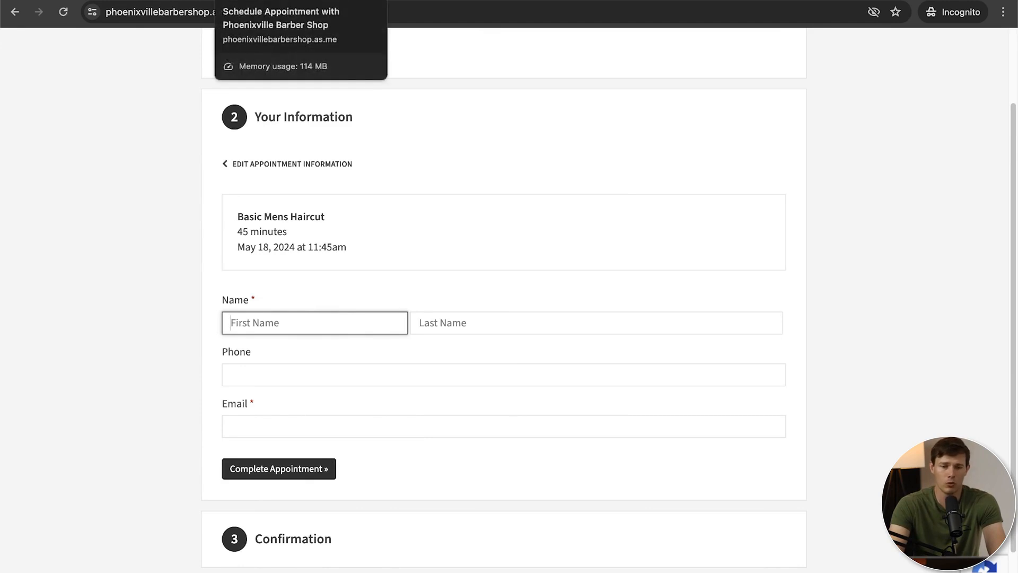
Return to the scheduling admin tab, open the appearance customization settings and examine the expanded preview of the client's scheduling page
left_click(374, 0)
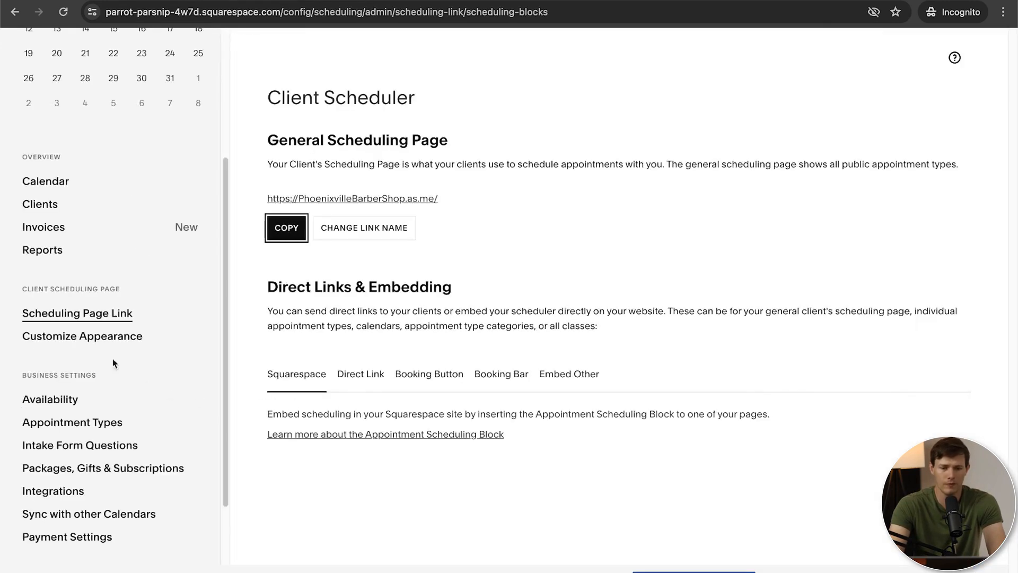
left_click(87, 337)
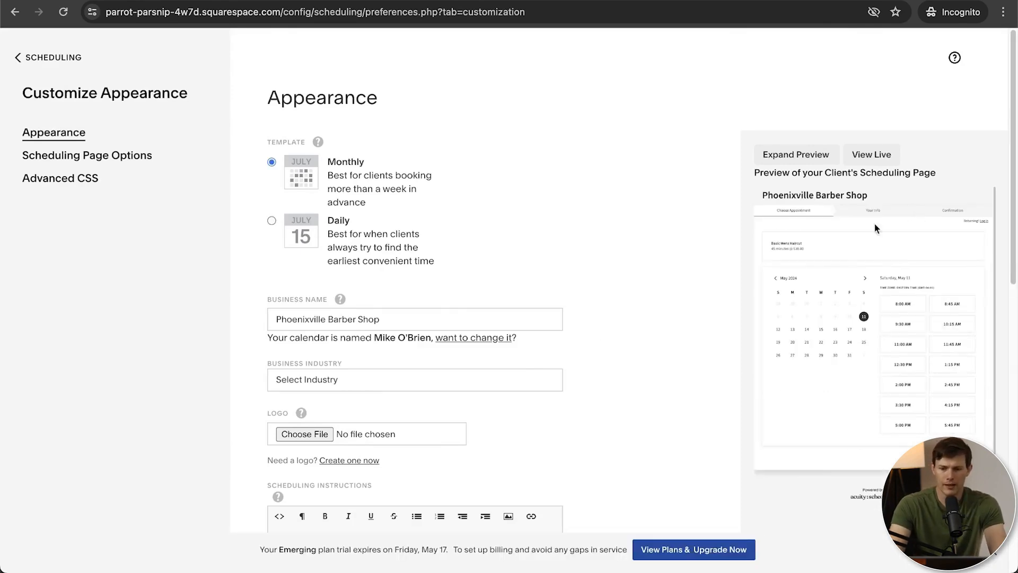
left_click(796, 154)
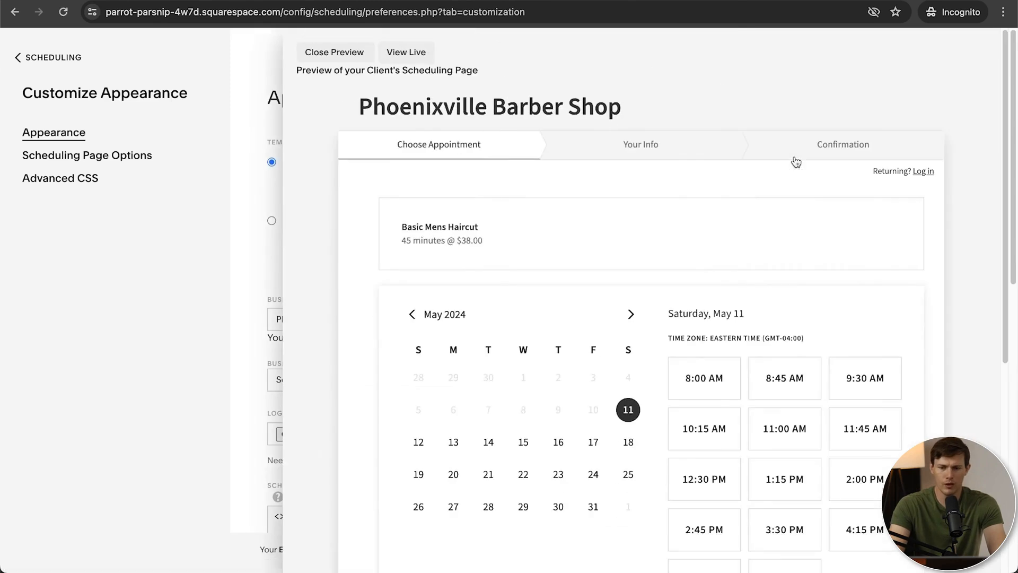
scroll(551, 403, "down", 5)
scroll(551, 398, "up", 5)
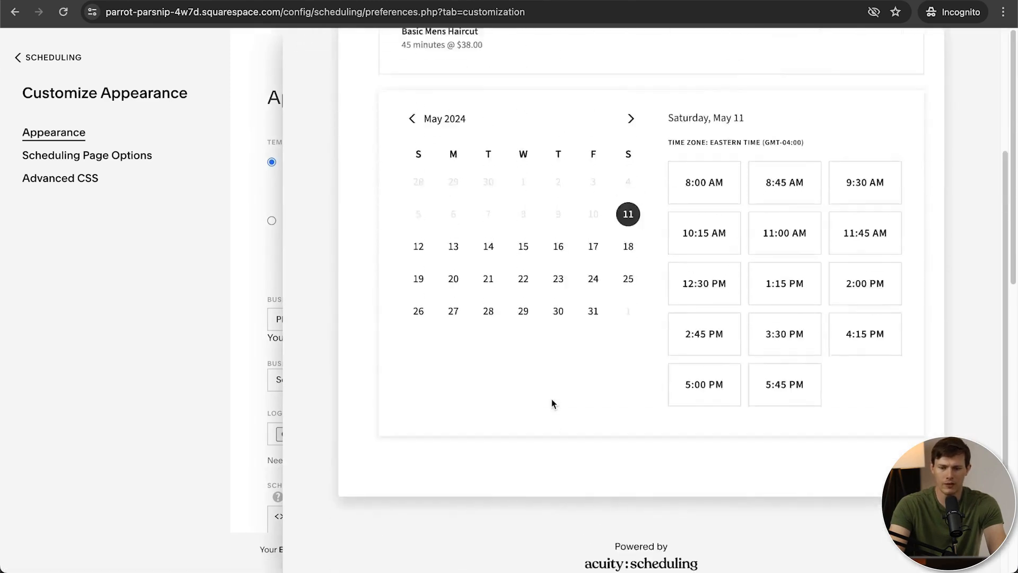
Test the monthly template preview by continuing with June 5, 2024 at 11:00 AM to the client information form, and close the preview
left_click(630, 275)
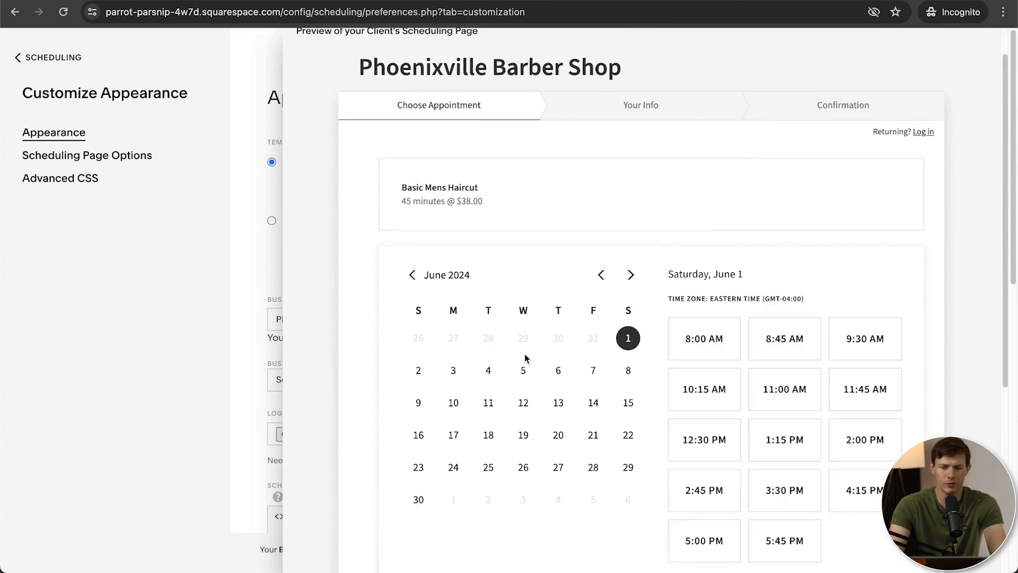
left_click(524, 370)
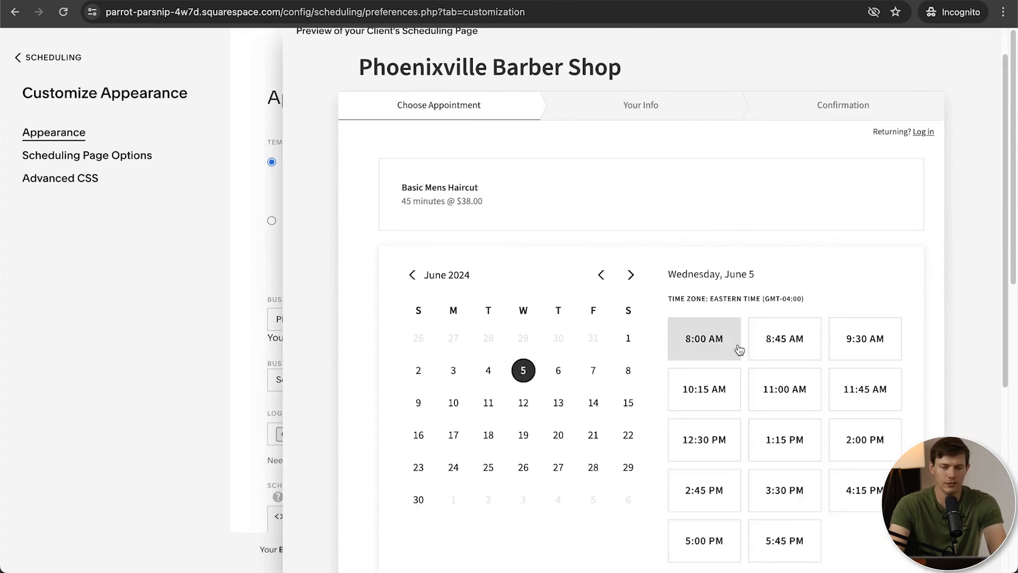
scroll(737, 348, "down", 2)
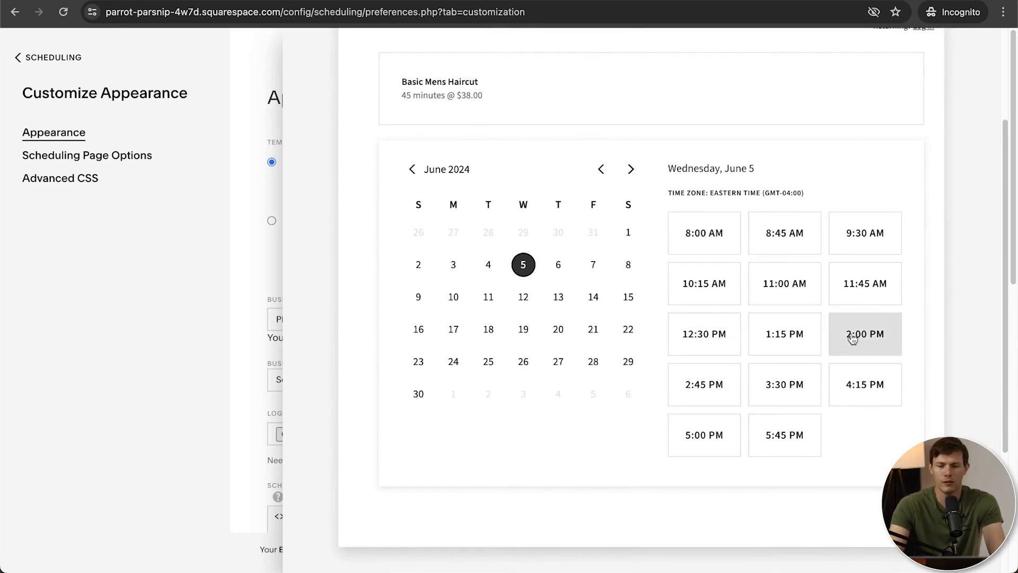
left_click(793, 286)
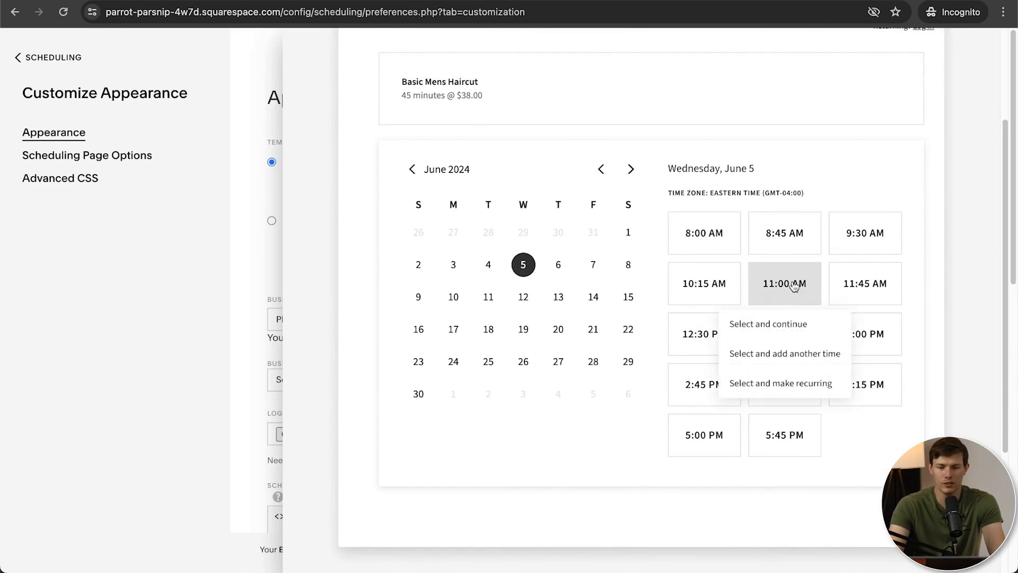
left_click(767, 329)
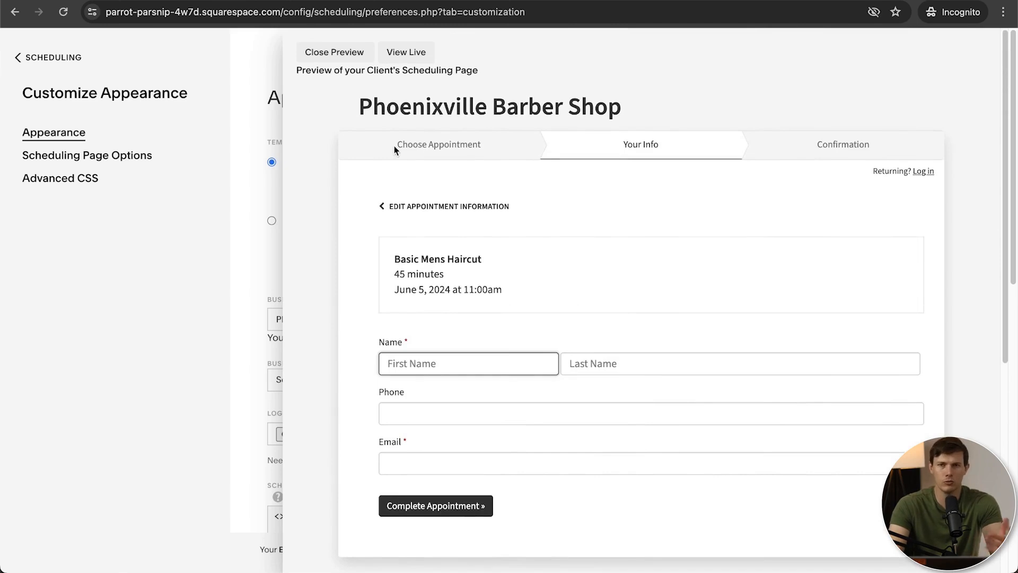
left_click(342, 52)
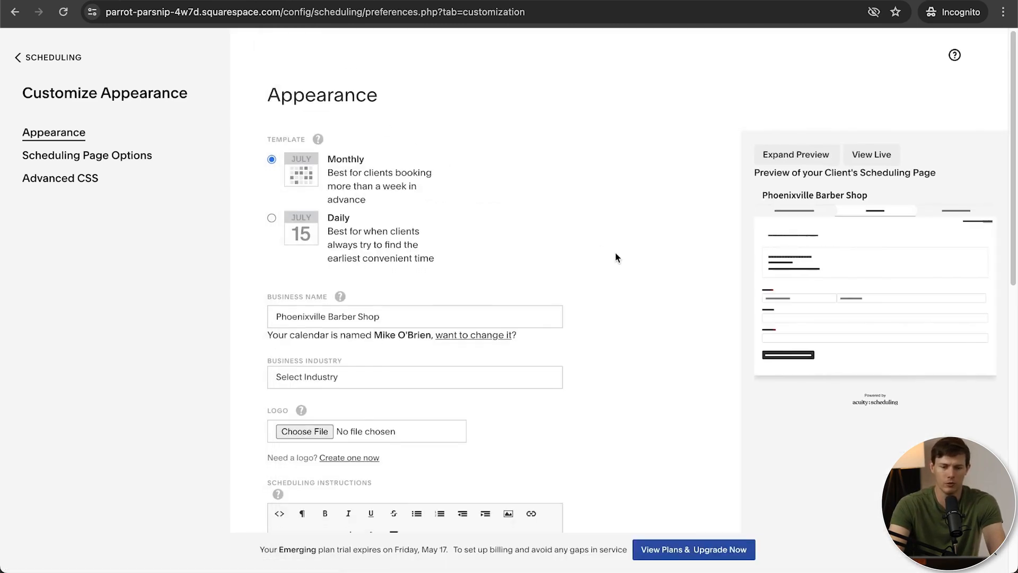
Set the business industry to Barbershop
scroll(615, 253, "down", 2)
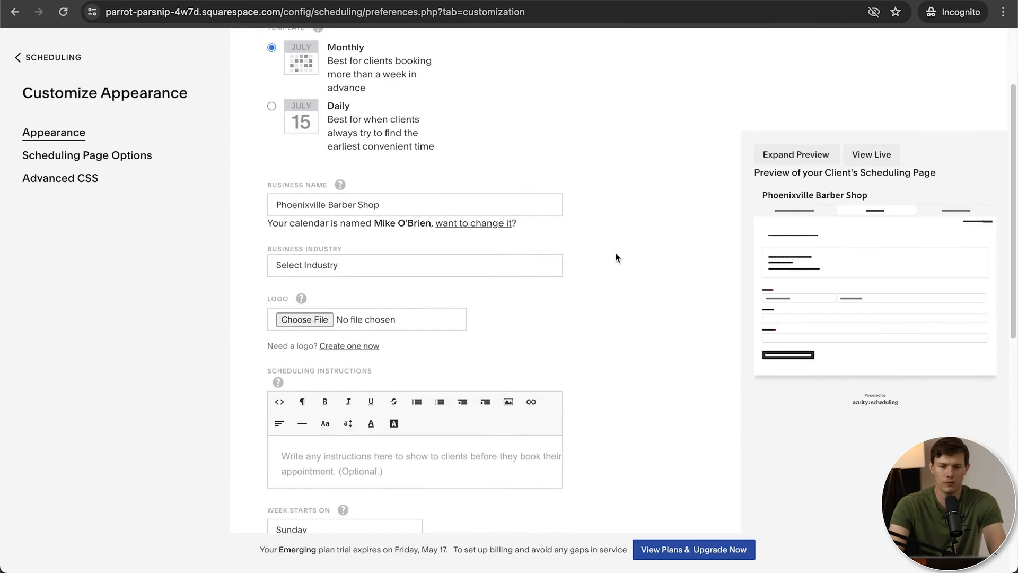
left_click(377, 266)
scroll(400, 437, "down", 5)
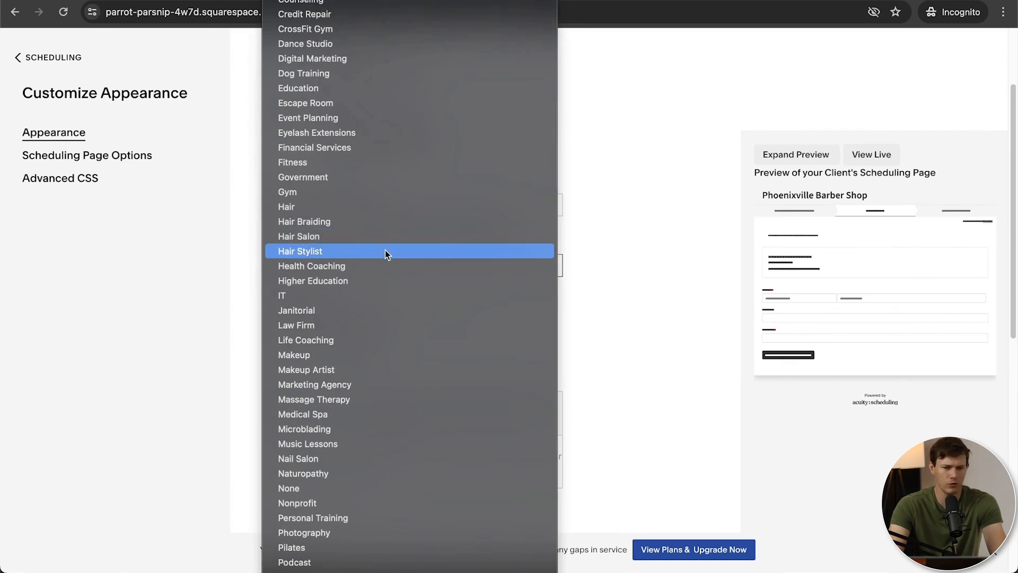
scroll(385, 250, "up", 5)
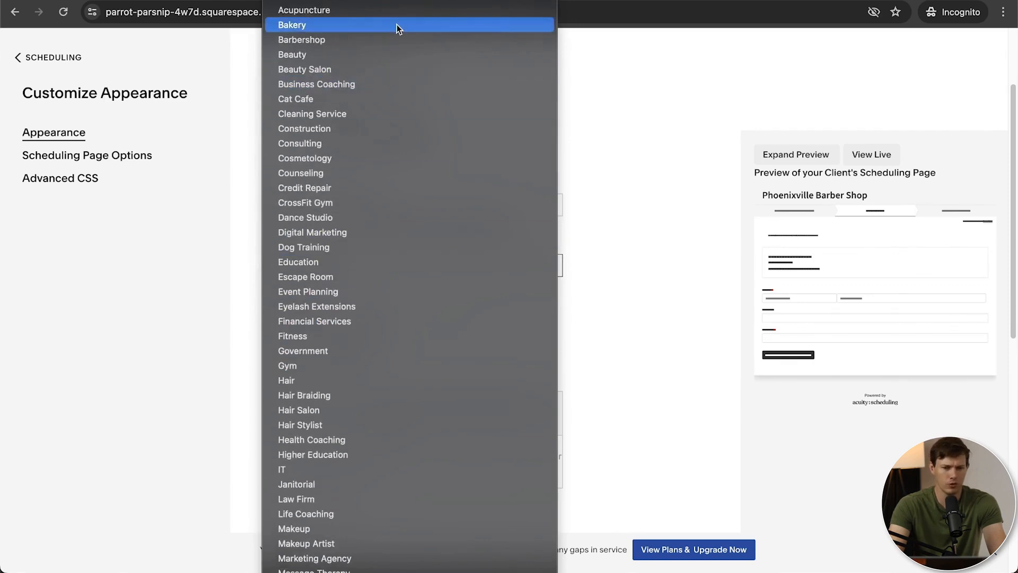
left_click(394, 39)
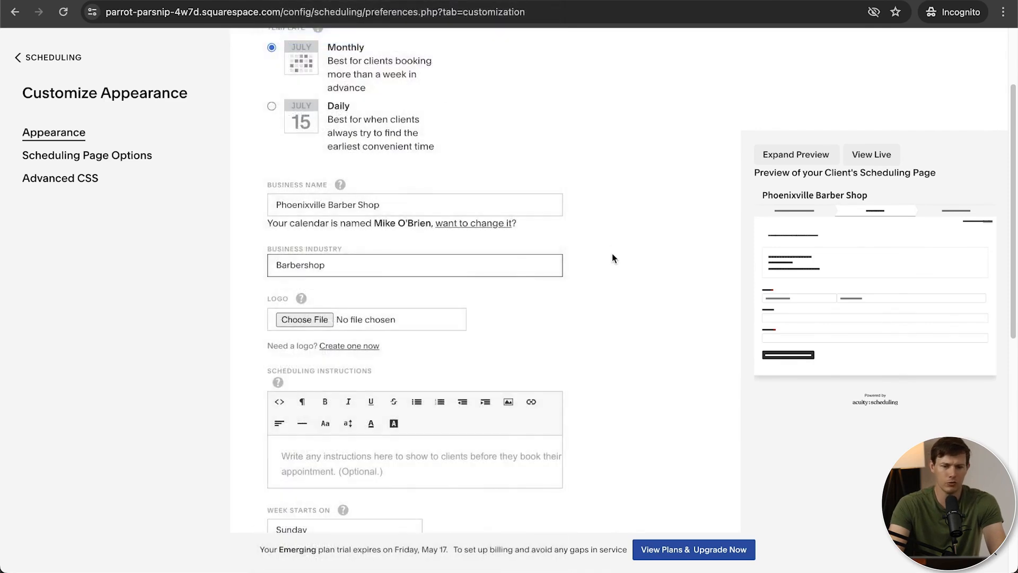
Choose the minimalist barber shop PNG file as the business logo and check the logo format and size guidance
scroll(612, 257, "down", 2)
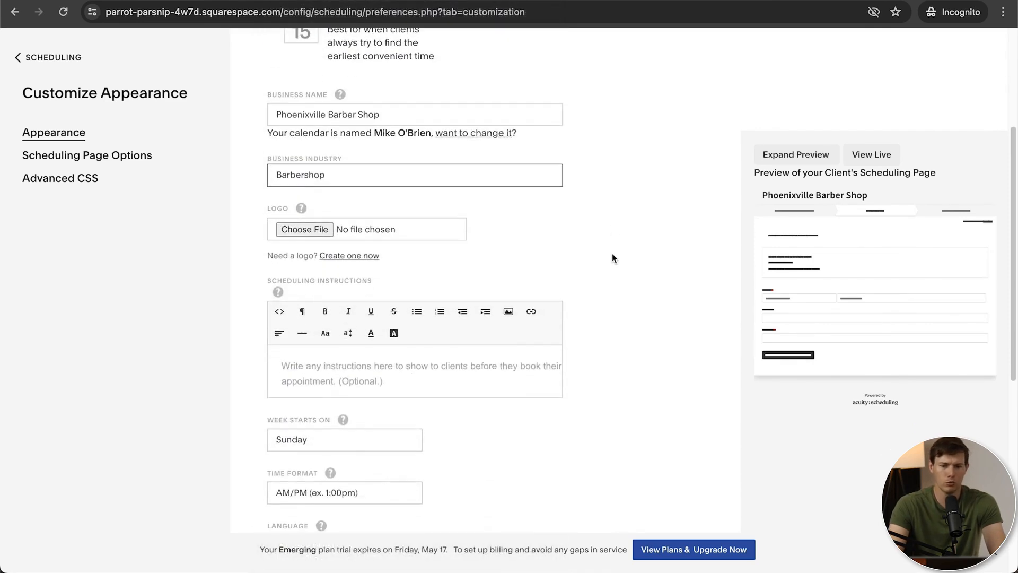
left_click(304, 229)
left_click(301, 207)
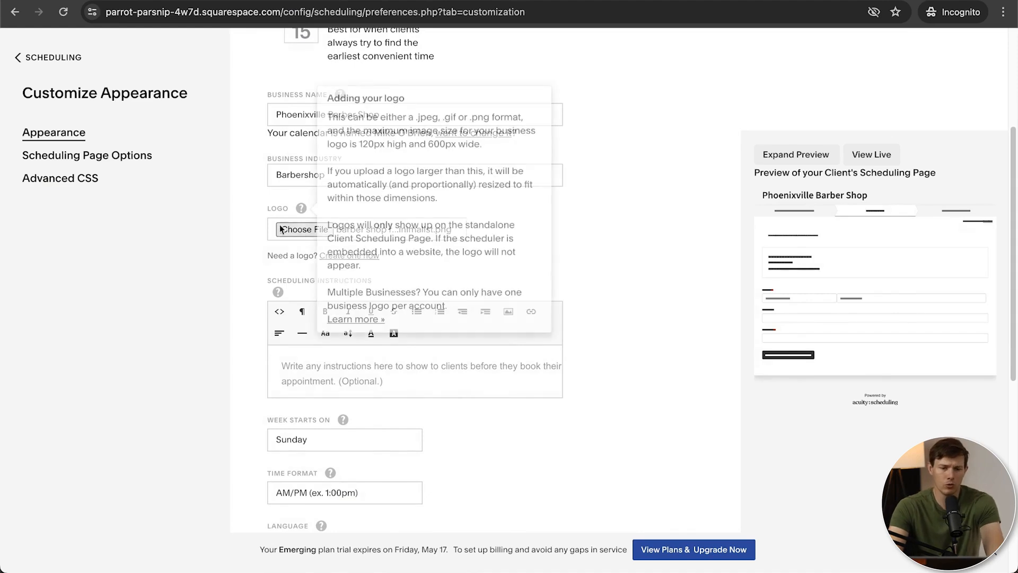
left_click(644, 249)
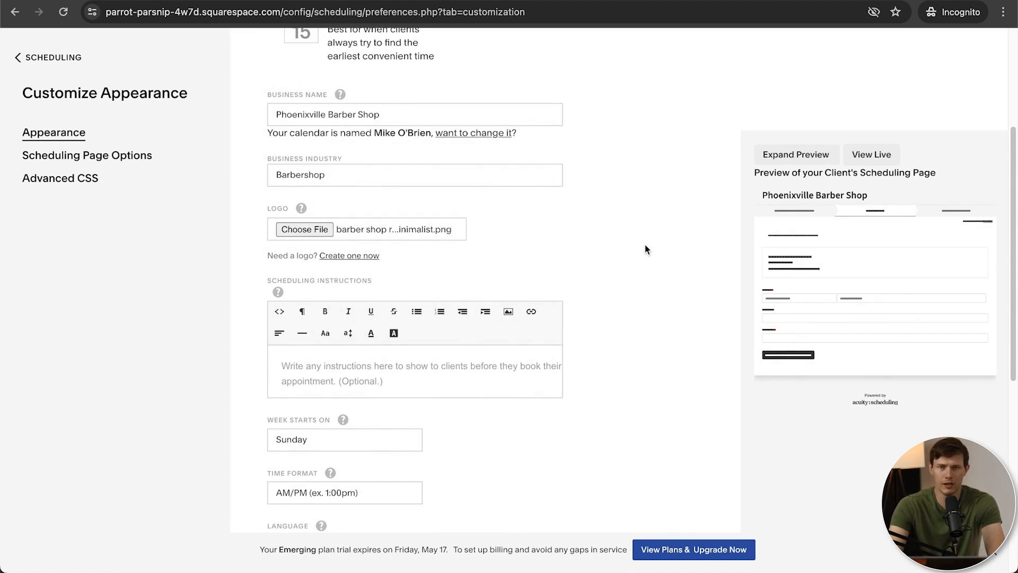
scroll(645, 248, "down", 5)
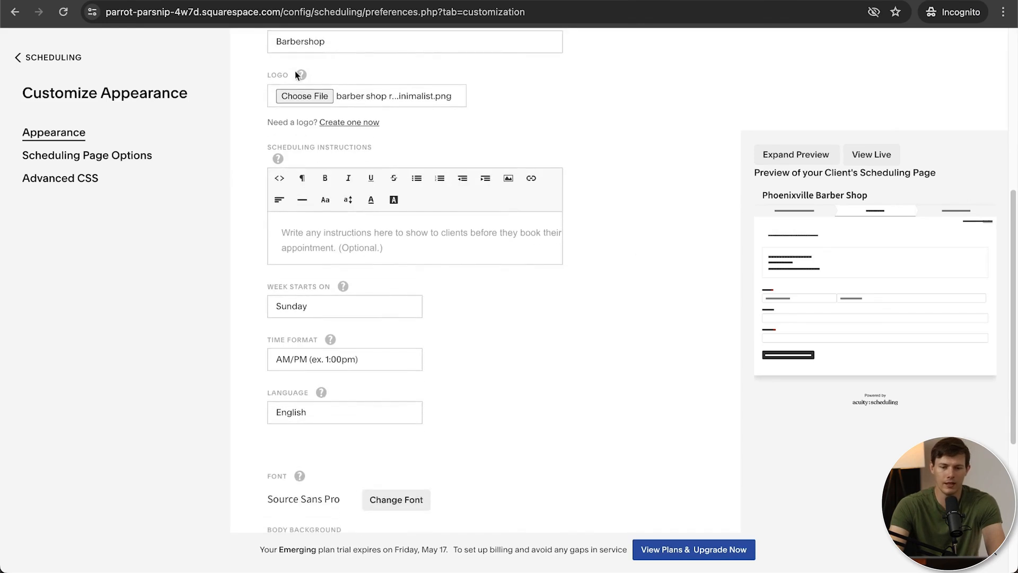
Write the scheduling instructions "Please arrive 10 minutes before your scheduled appointment! Additionally, please feel free to call with any questions."
left_click(313, 243)
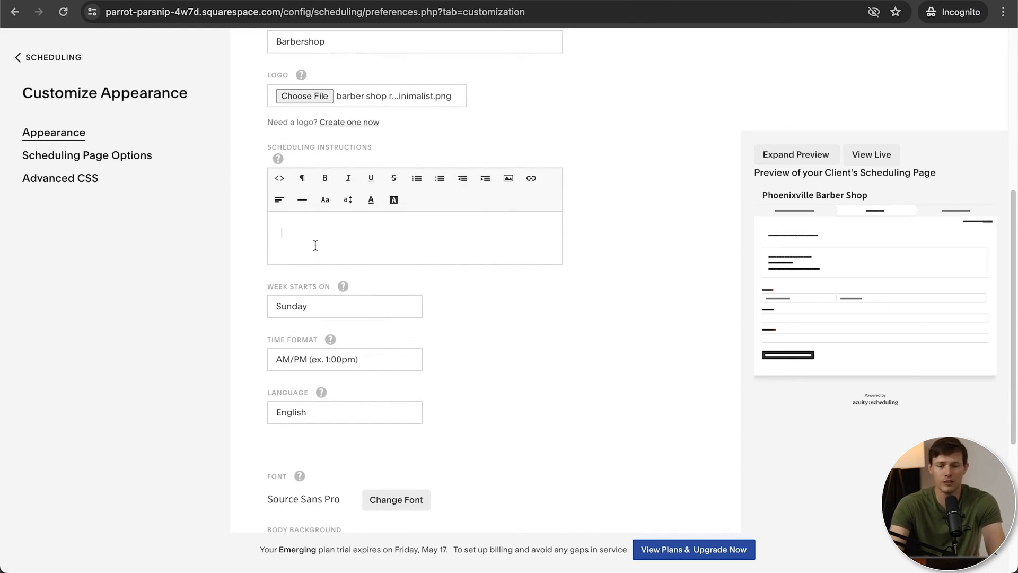
type("ease")
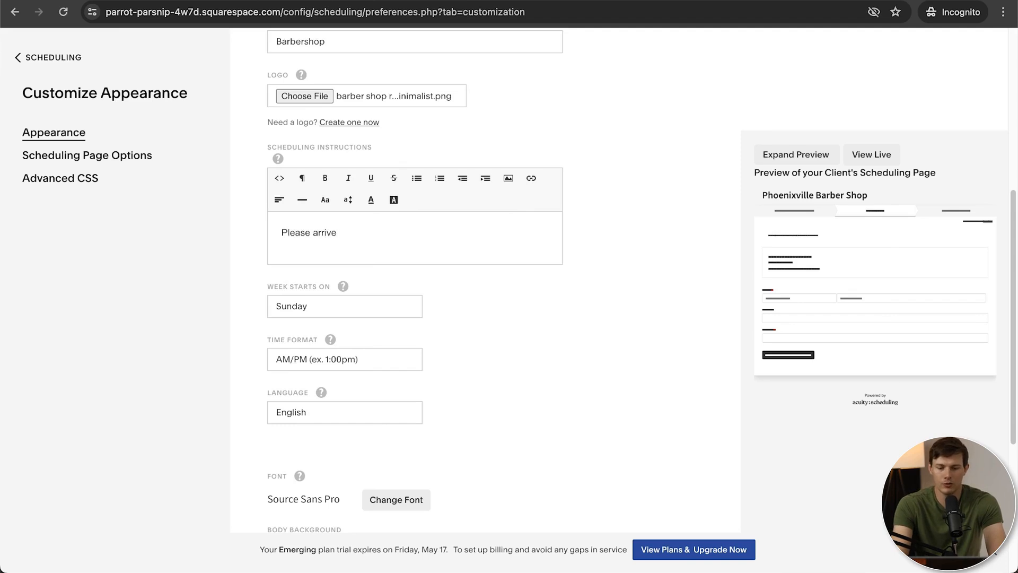
type("arrive 10 minutes before your scheduled appointment!")
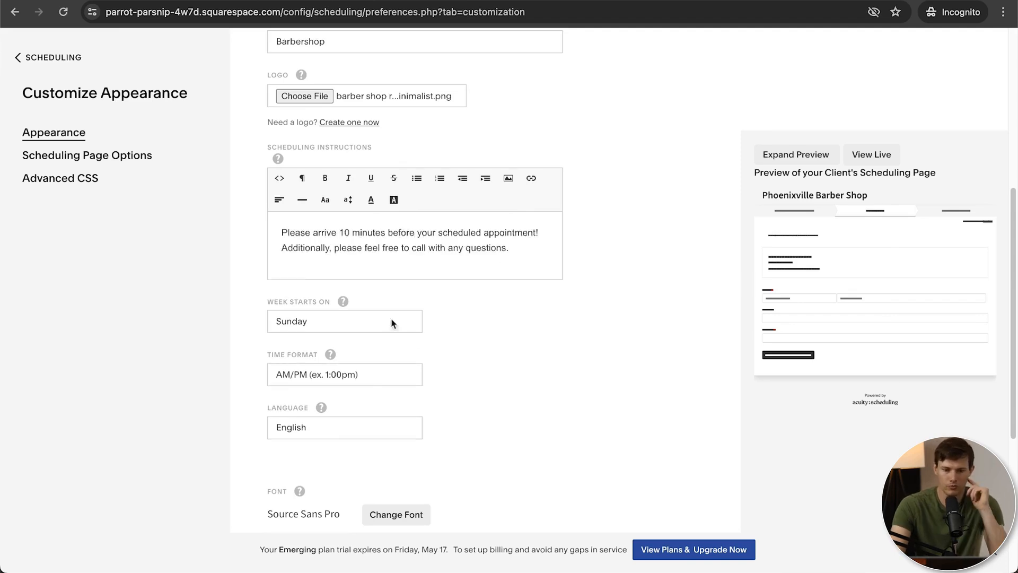
Check the body background color choices without picking one, and save the appearance changes
scroll(368, 380, "down", 1)
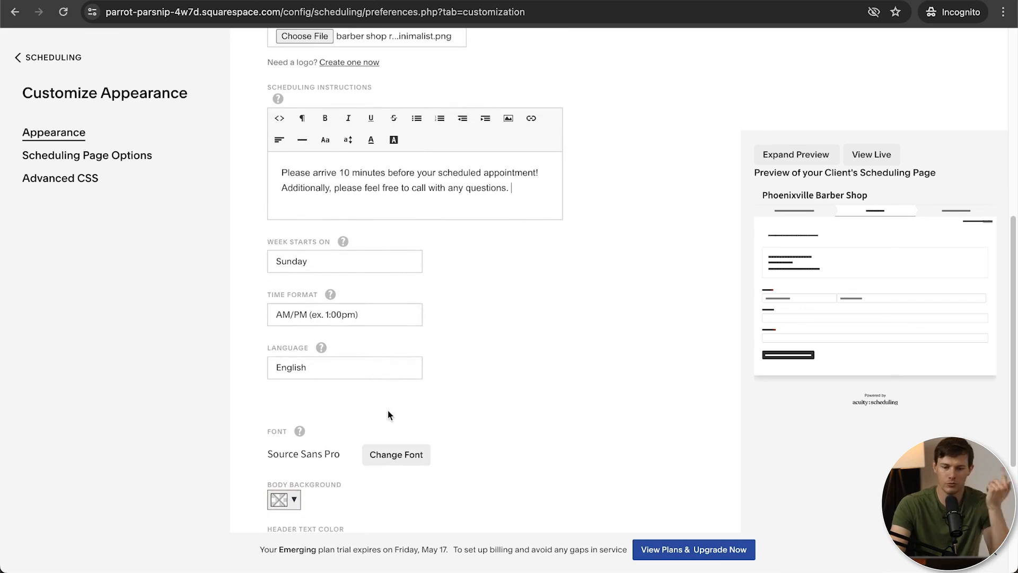
scroll(389, 414, "down", 2)
scroll(369, 414, "down", 2)
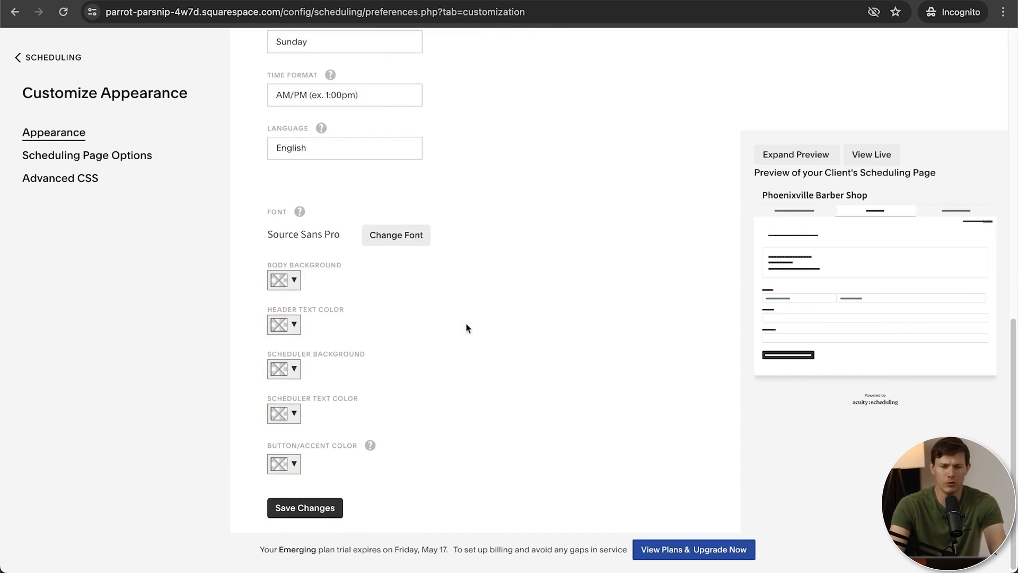
left_click(284, 281)
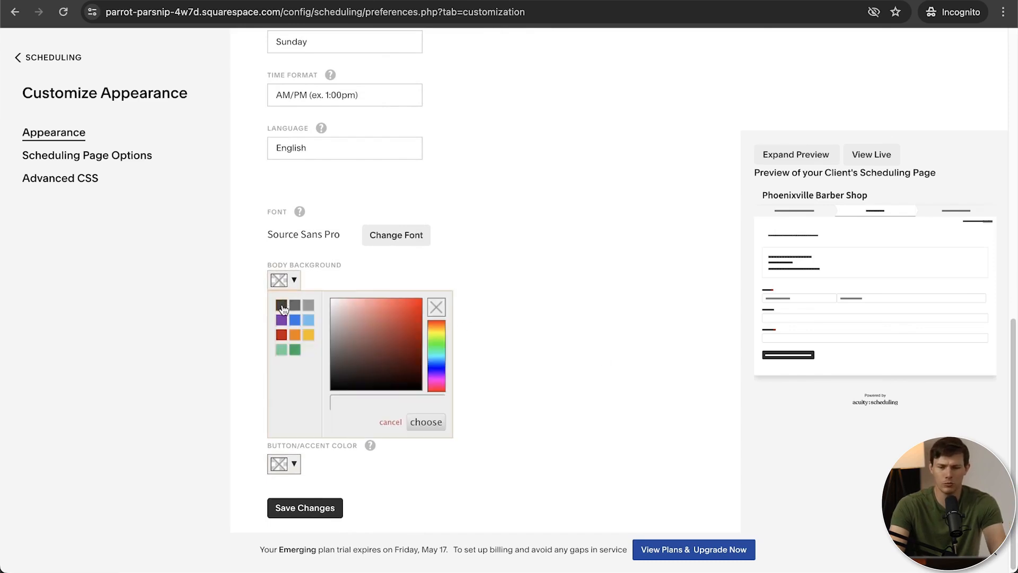
left_click(545, 287)
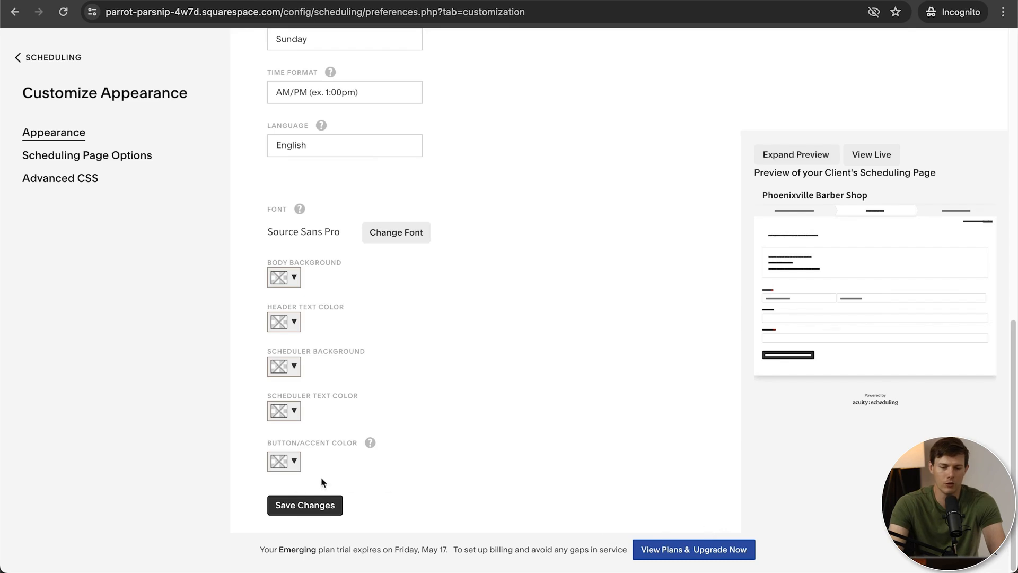
left_click(297, 508)
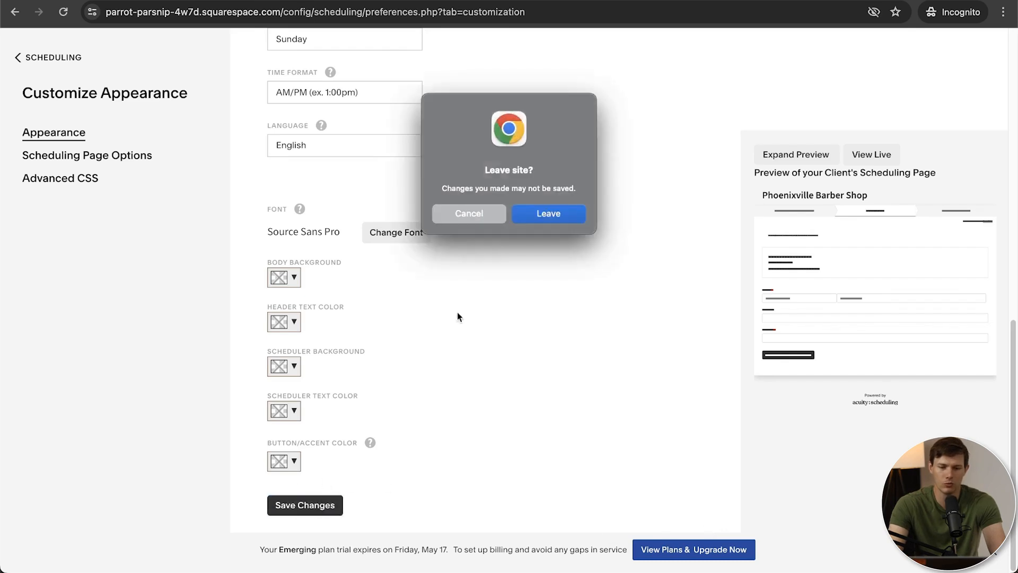
key("Return")
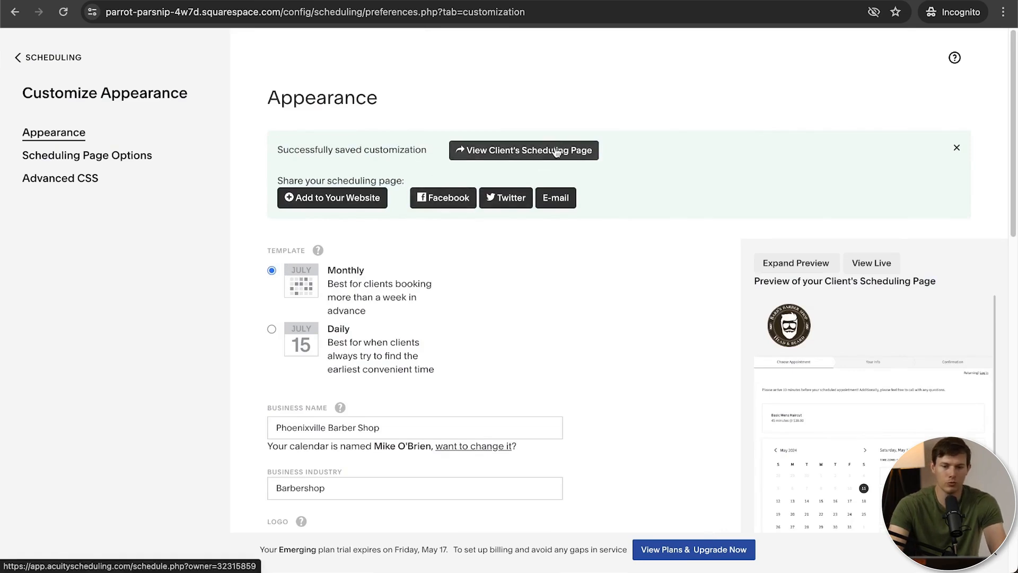
View the client's live scheduling page, examine the logo, instructions, calendar and time slots, and close the page
left_click(557, 151)
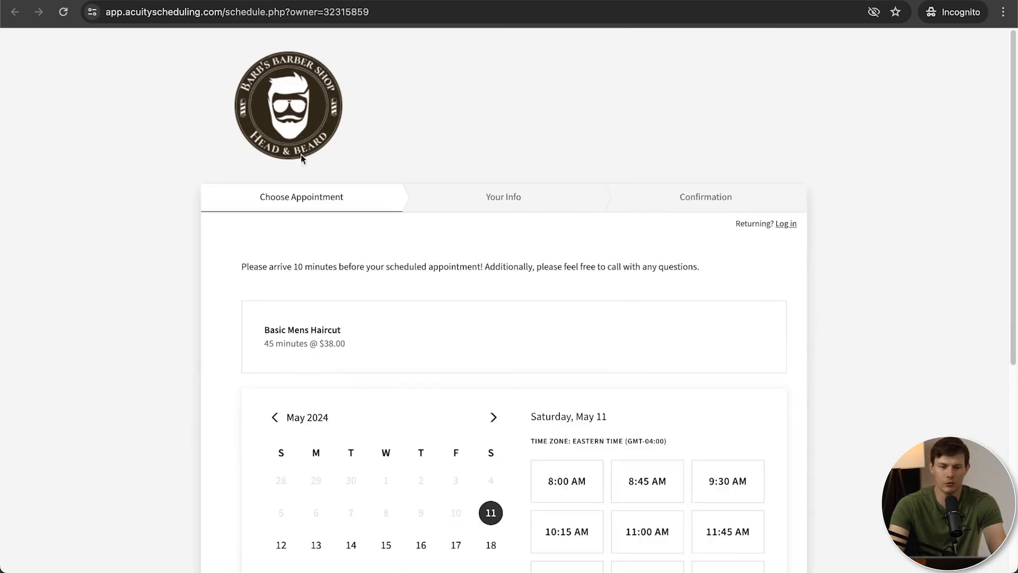
scroll(641, 260, "down", 6)
scroll(641, 266, "up", 5)
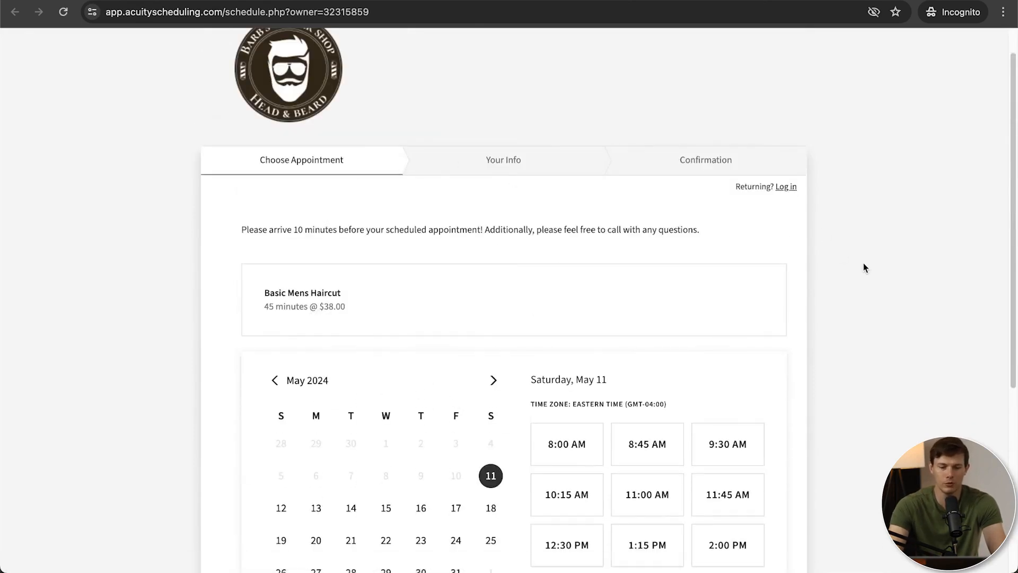
scroll(863, 268, "down", 3)
scroll(864, 267, "down", 2)
scroll(864, 268, "up", 5)
scroll(864, 267, "down", 6)
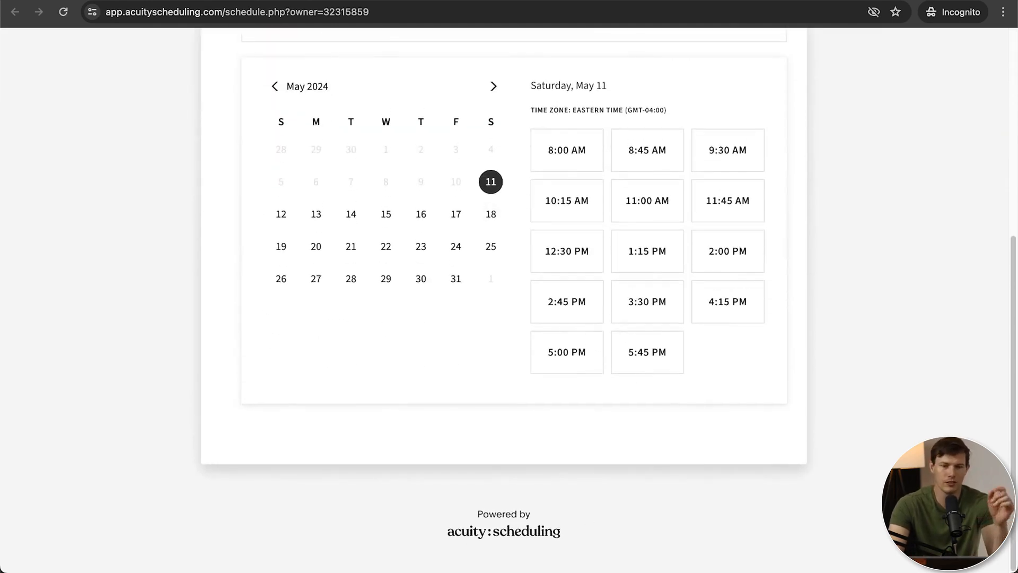
key("super+w")
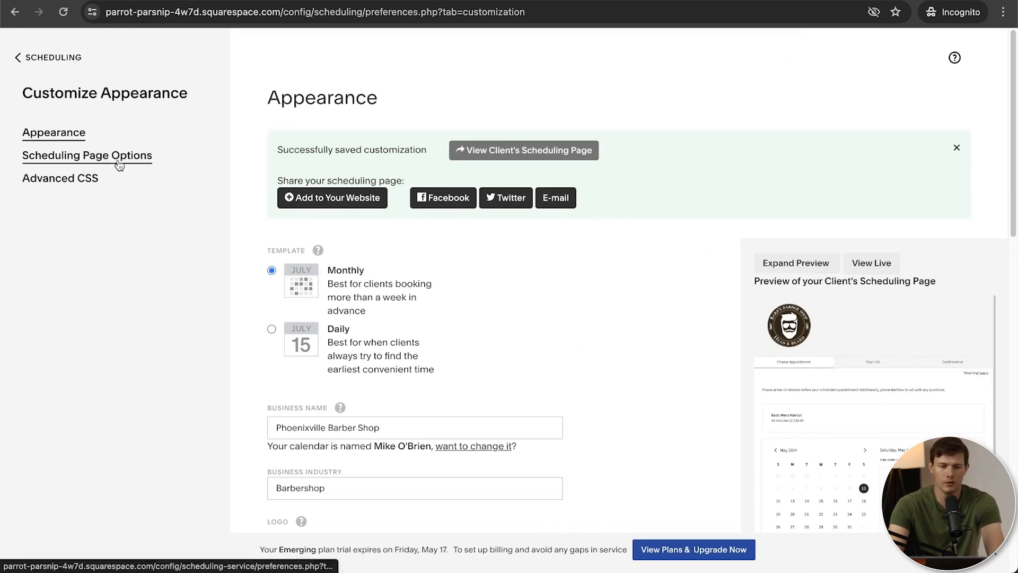
Open the scheduling page options and require clients to enter a phone number when scheduling
left_click(115, 163)
scroll(546, 225, "down", 5)
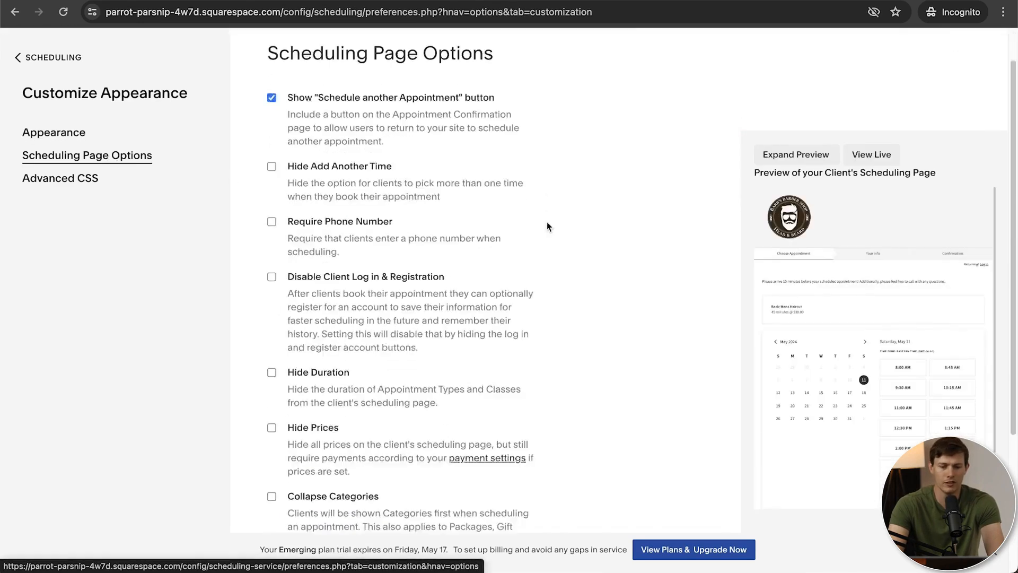
scroll(547, 226, "up", 2)
left_click(271, 133)
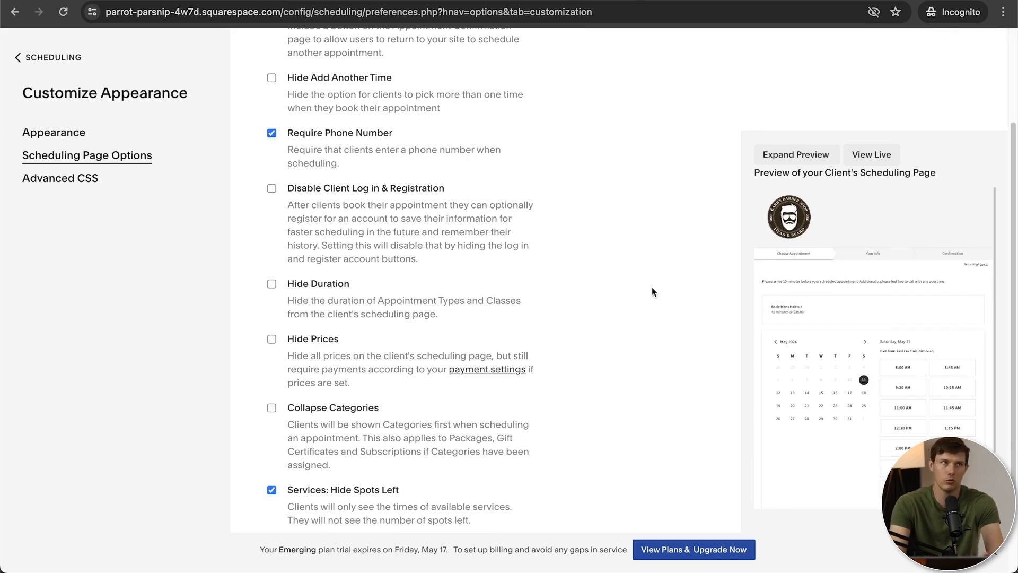
Enable Hide Add Another Time, turn off the "Schedule another Appointment" button, and save the scheduling page options
scroll(652, 292, "up", 3)
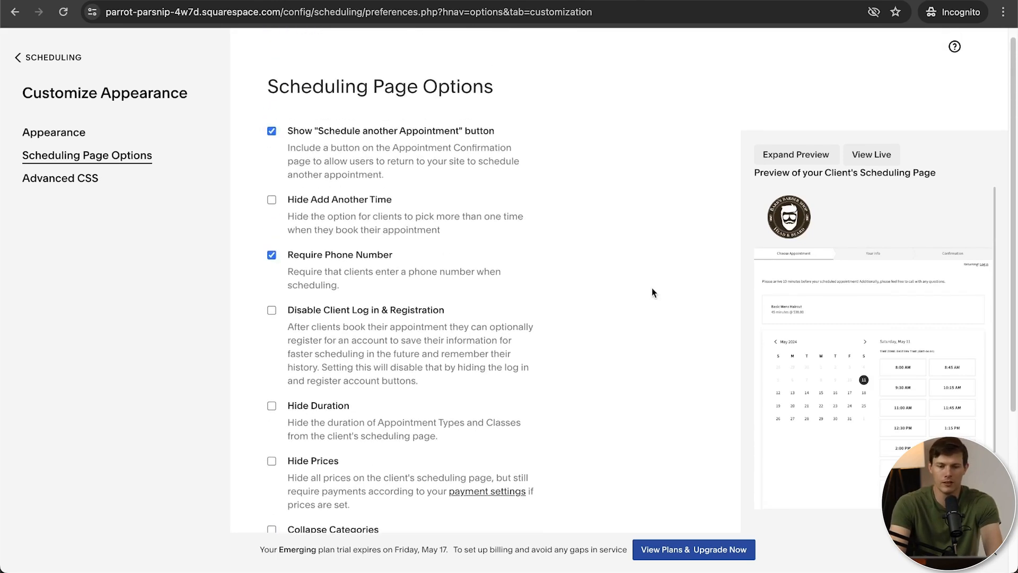
left_click(272, 202)
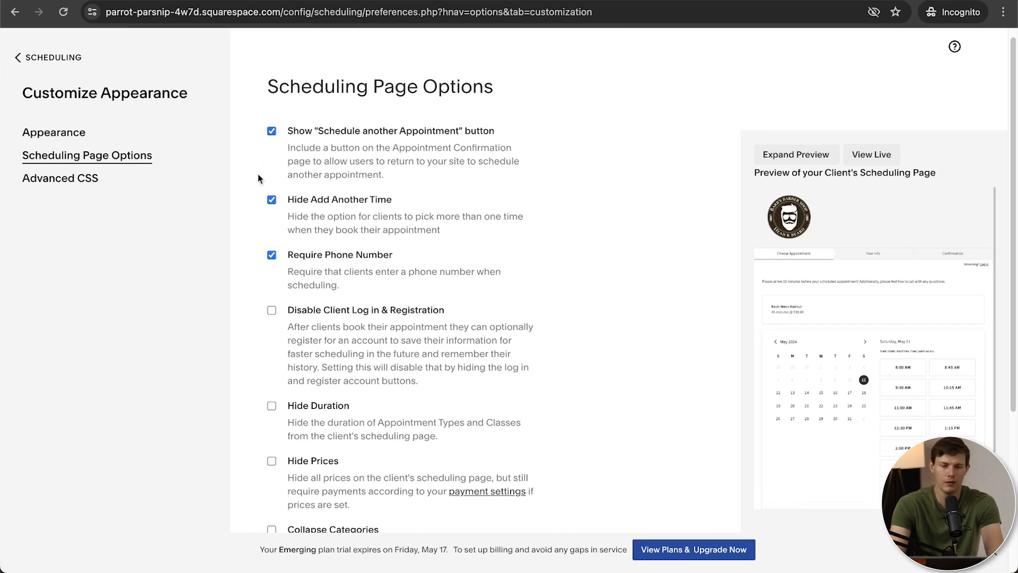
left_click(272, 130)
scroll(603, 312, "down", 4)
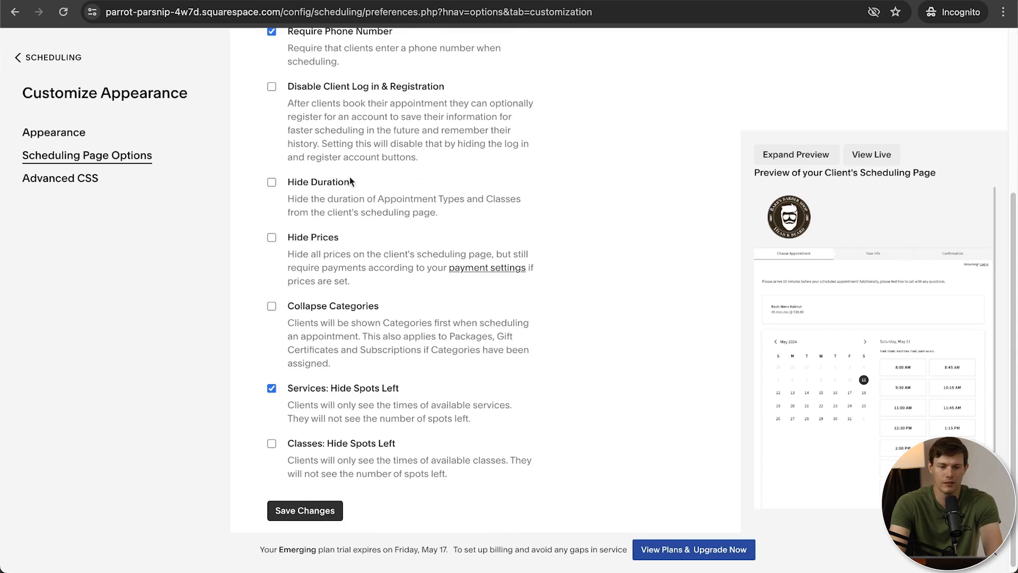
left_click(317, 517)
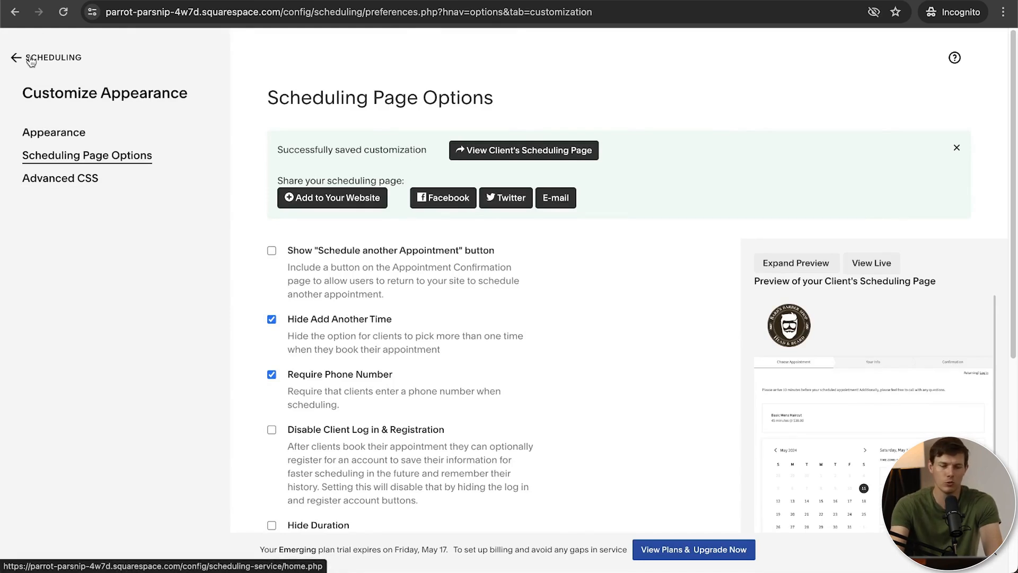
Return to the scheduling home page, dismiss the tips dialog and look over the business settings and notifications sections
left_click(27, 58)
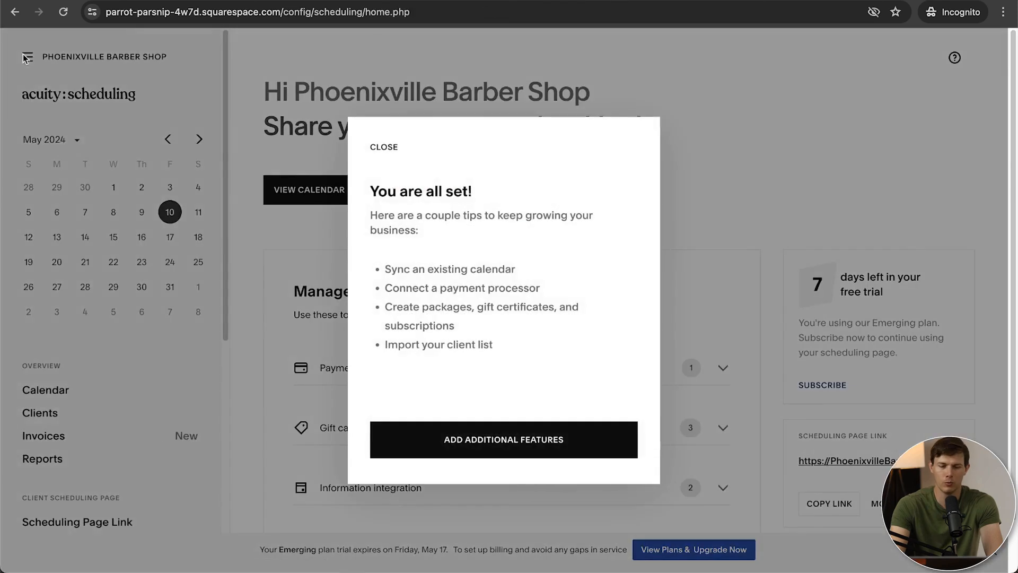
left_click(385, 149)
scroll(51, 355, "down", 5)
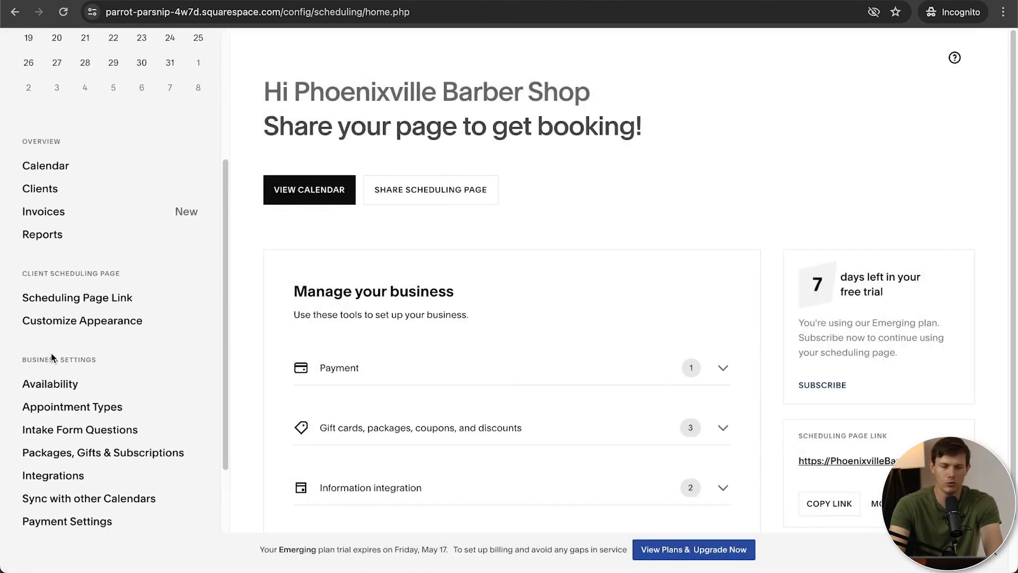
scroll(69, 276, "down", 1)
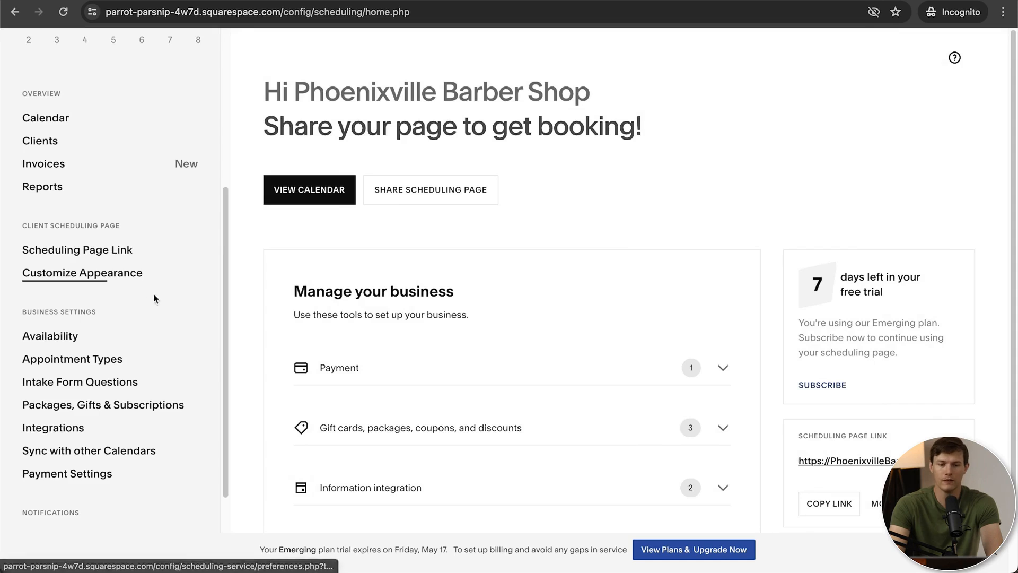
scroll(143, 294, "down", 1)
scroll(142, 296, "down", 2)
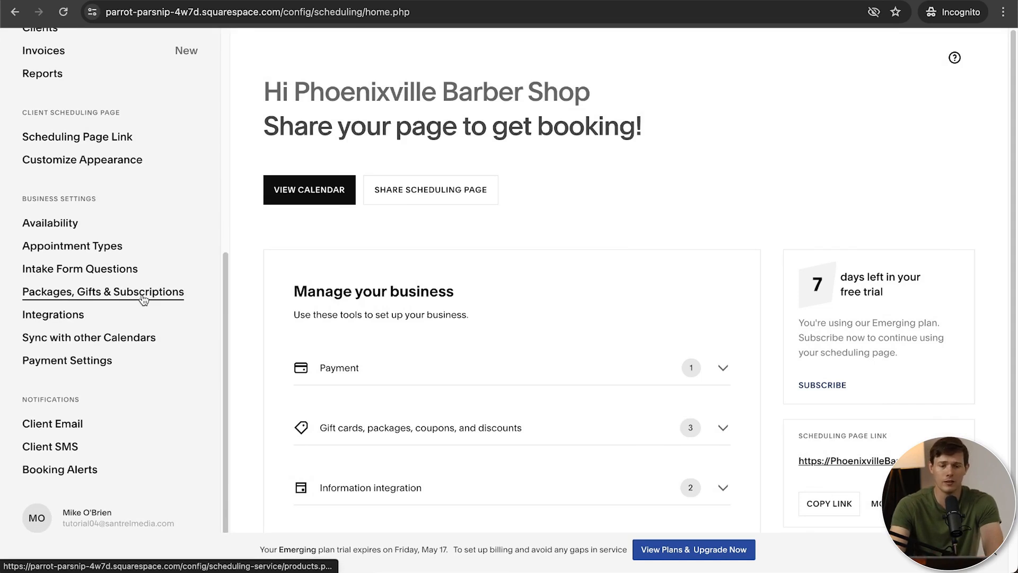
Open the availability settings and examine the haircut calendar's regular weekly hours and the day-specific override hours
left_click(62, 227)
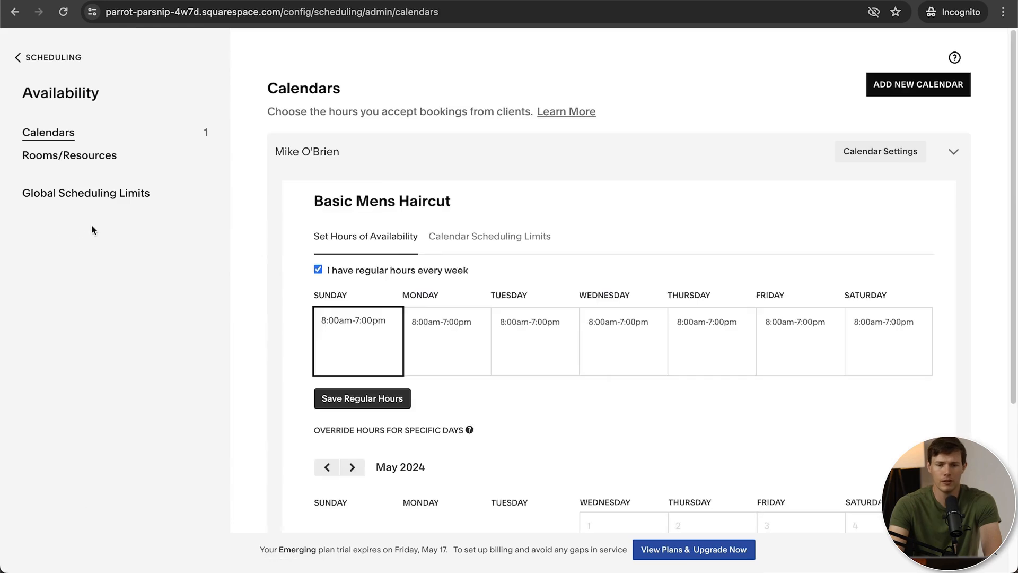
scroll(584, 279, "down", 4)
scroll(585, 279, "down", 1)
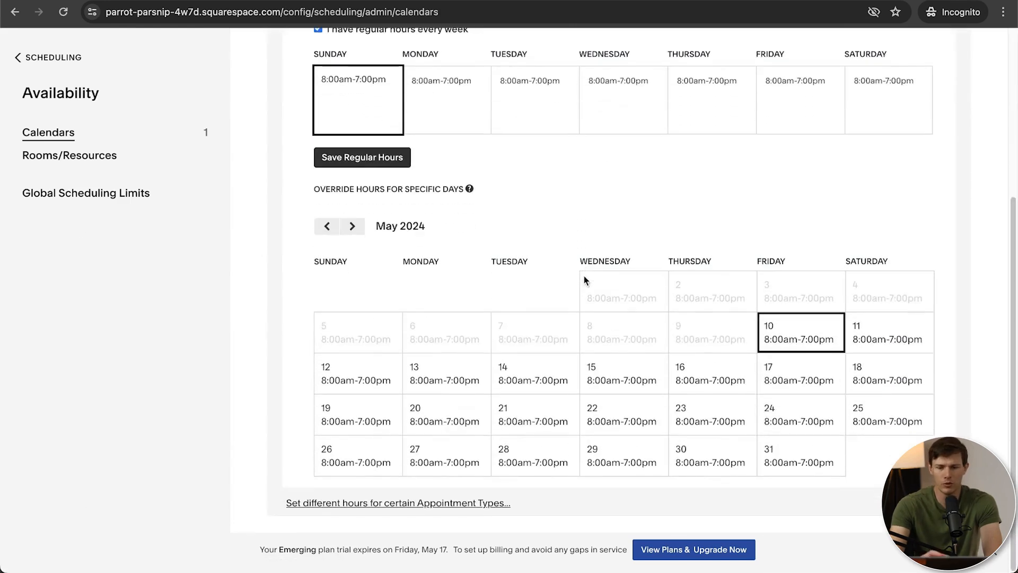
scroll(584, 280, "up", 3)
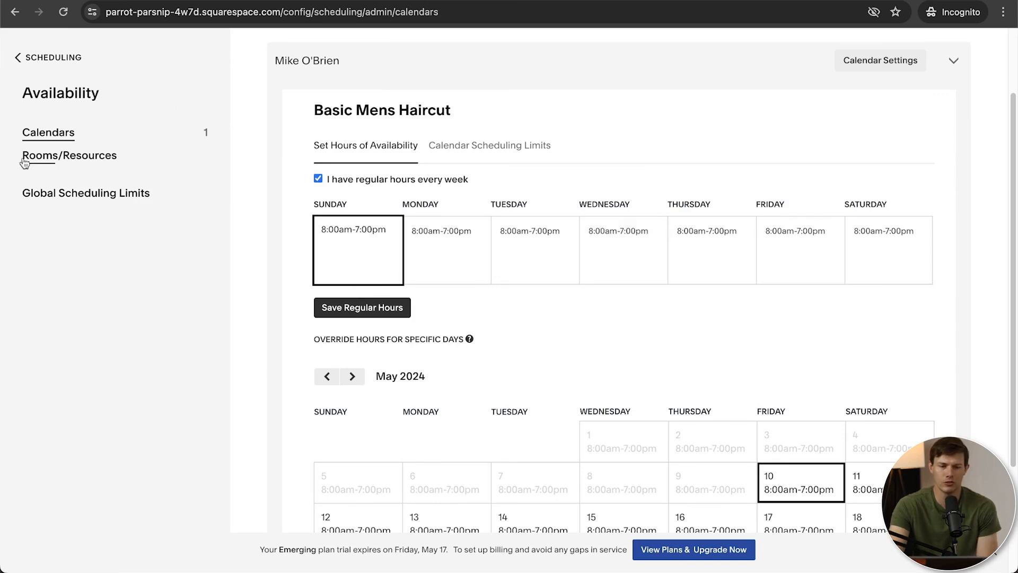
scroll(26, 159, "up", 2)
Draft a new resource named Rooms with a quantity of 3, and go back without creating it
left_click(70, 157)
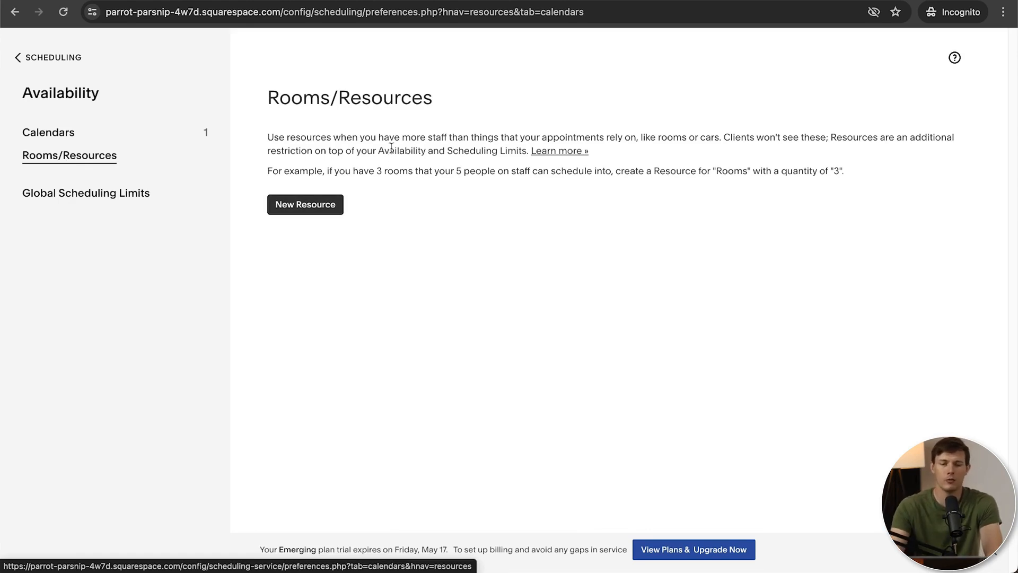
left_click(329, 205)
left_click(317, 186)
type("Rooms")
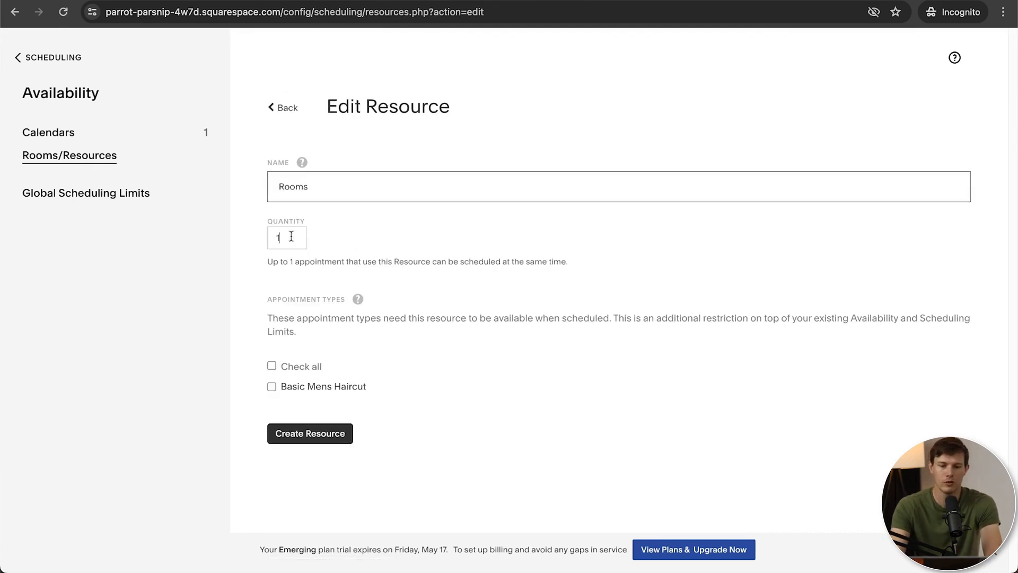
left_click(291, 236)
key("BackSpace")
type("3")
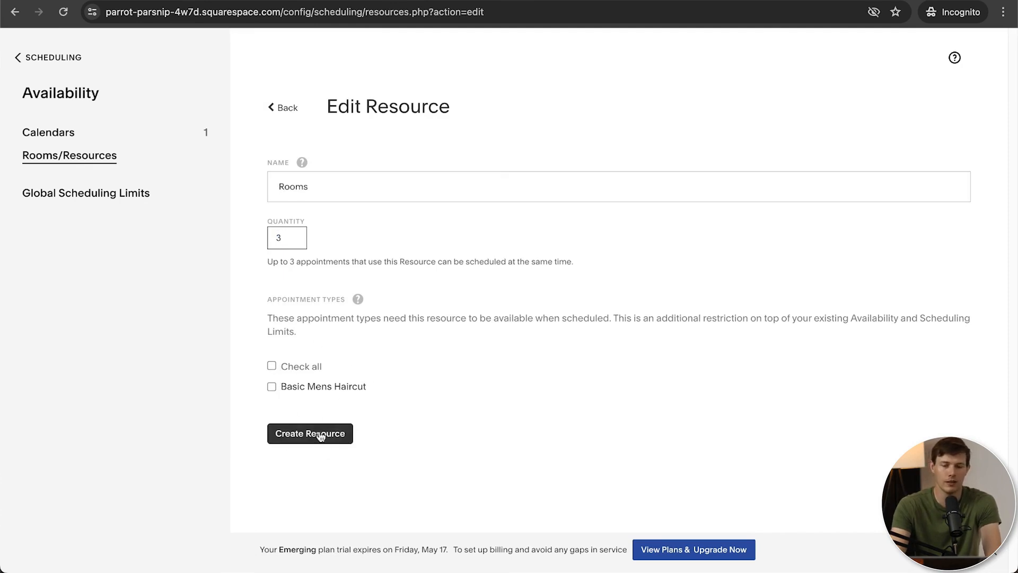
left_click(281, 107)
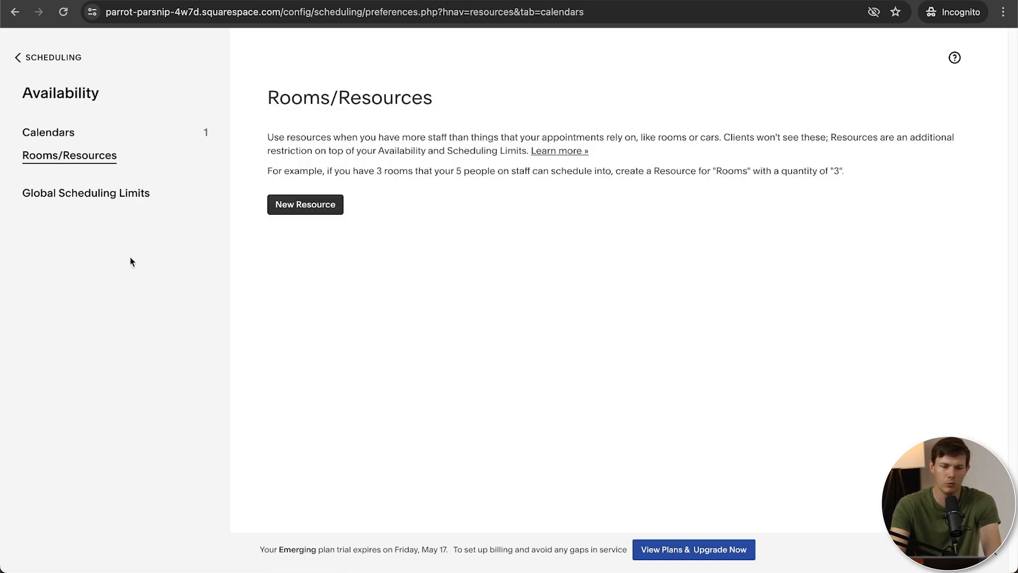
Examine the general global scheduling limits for minimum hours, maximum days, and client rescheduling and cancellation
left_click(99, 199)
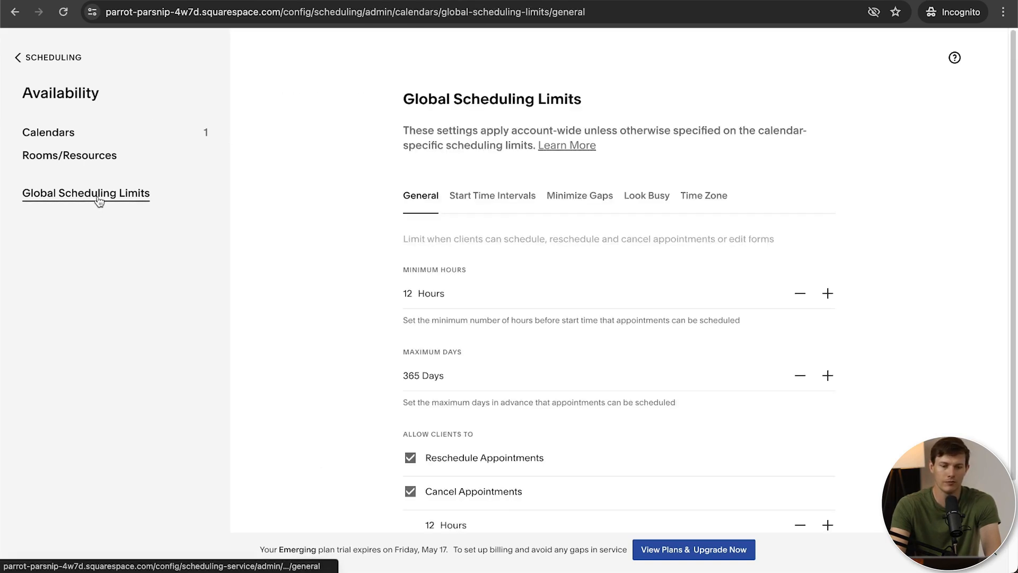
scroll(342, 282, "down", 2)
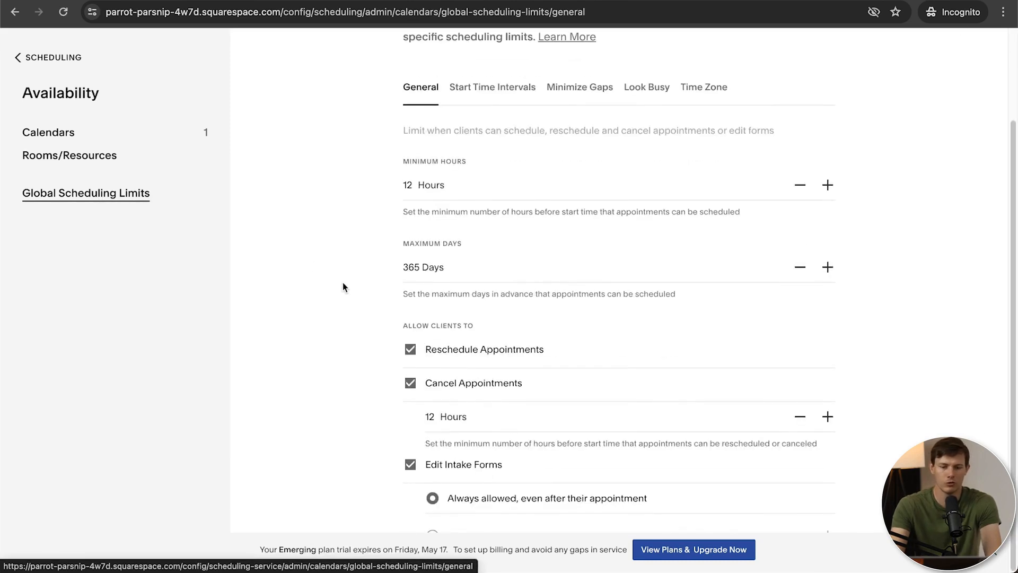
scroll(373, 324, "up", 1)
scroll(373, 324, "down", 1)
scroll(328, 359, "up", 2)
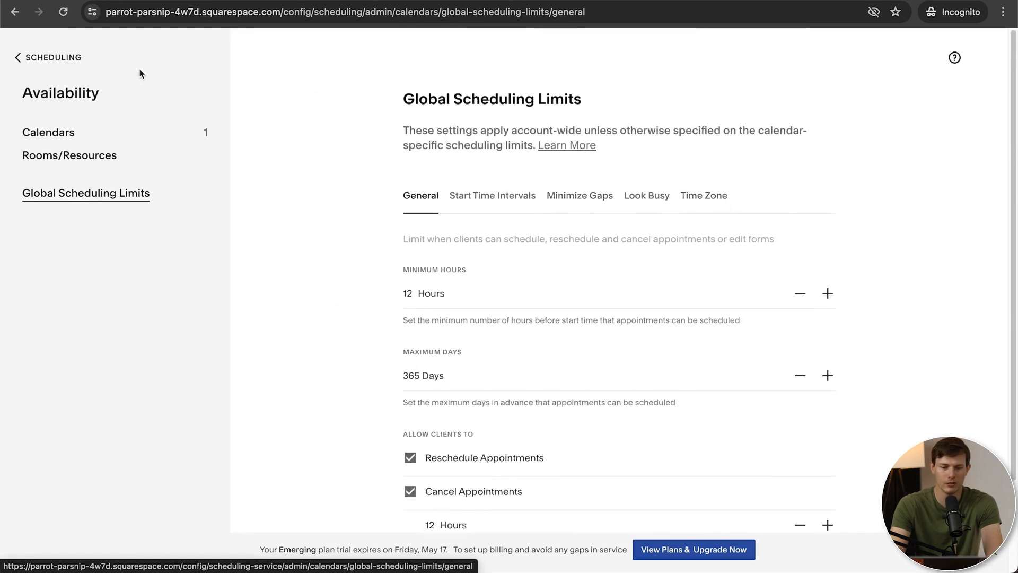
Leave the availability settings and open the appointment types in the business settings
left_click(57, 58)
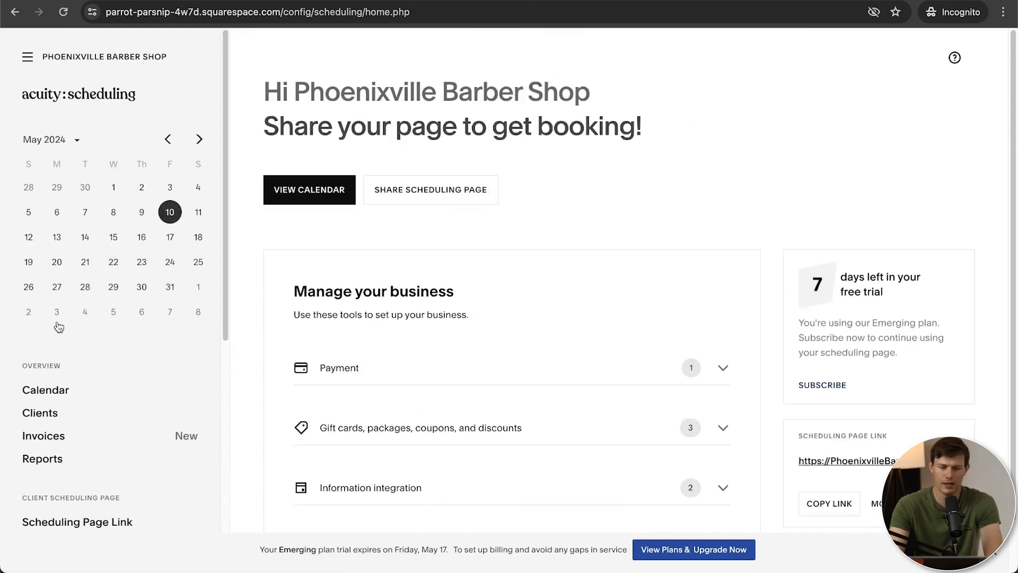
scroll(57, 325, "down", 4)
scroll(58, 325, "down", 3)
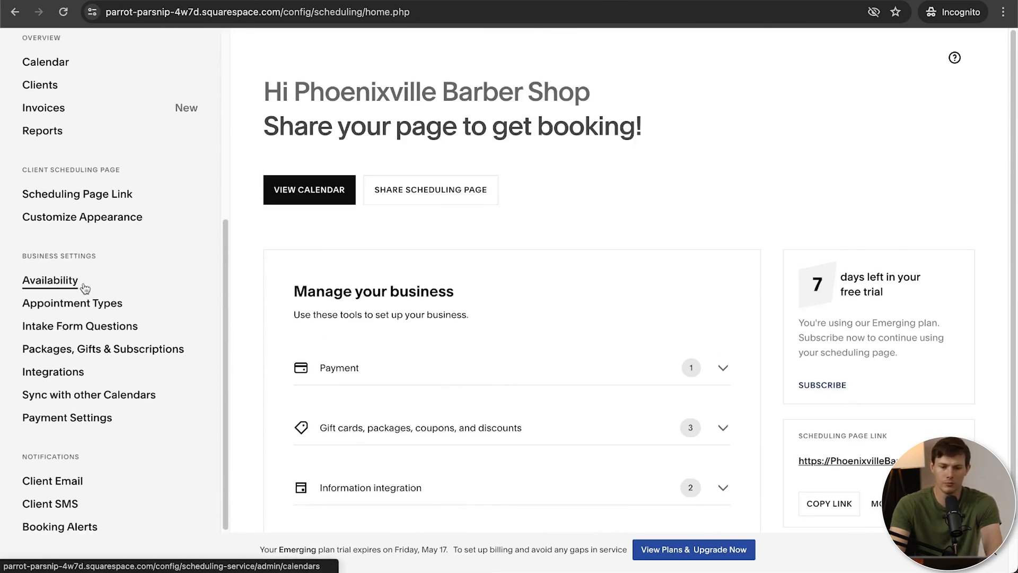
left_click(107, 305)
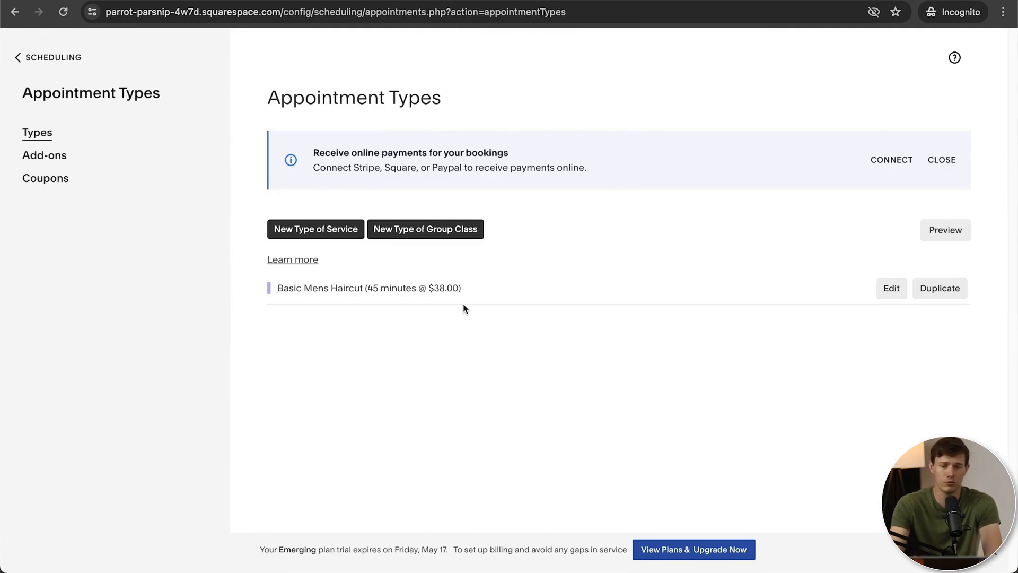
Create a public service type named Full cut and beard trimming, lasting 60 minutes and priced at $50
type("Full cut and bea")
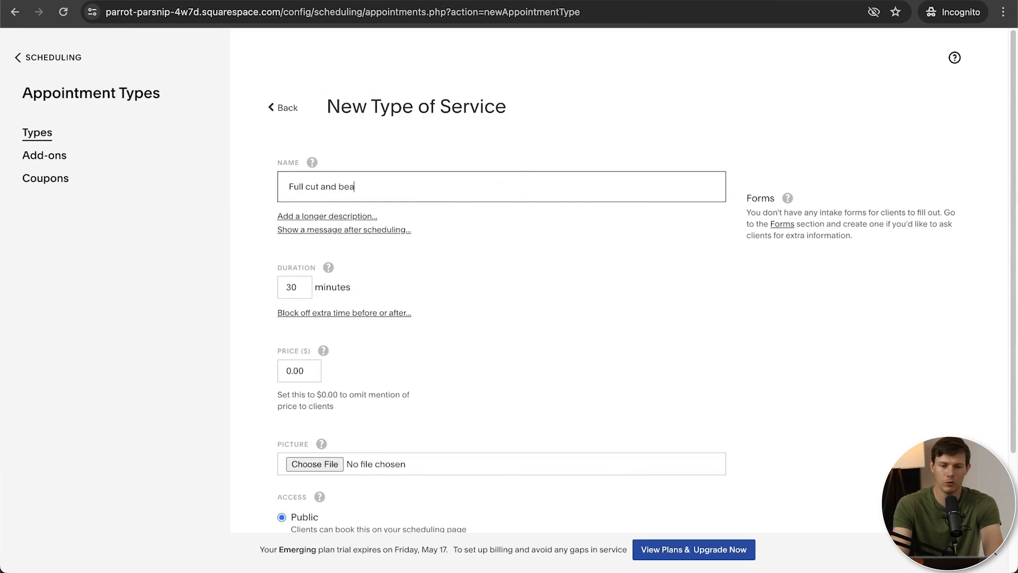
type("rd trimming")
key("Tab")
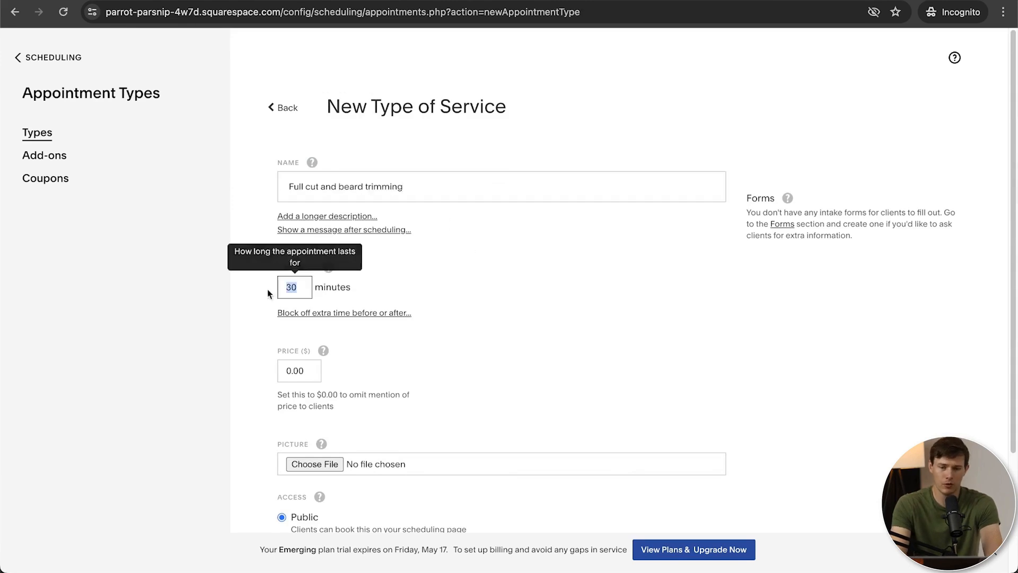
type("60")
key("Tab")
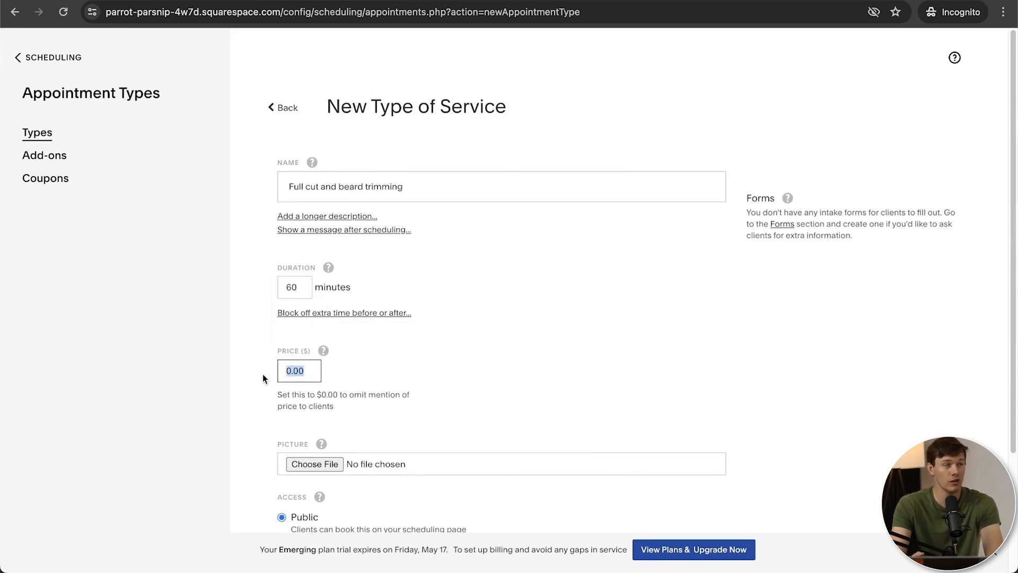
type("50")
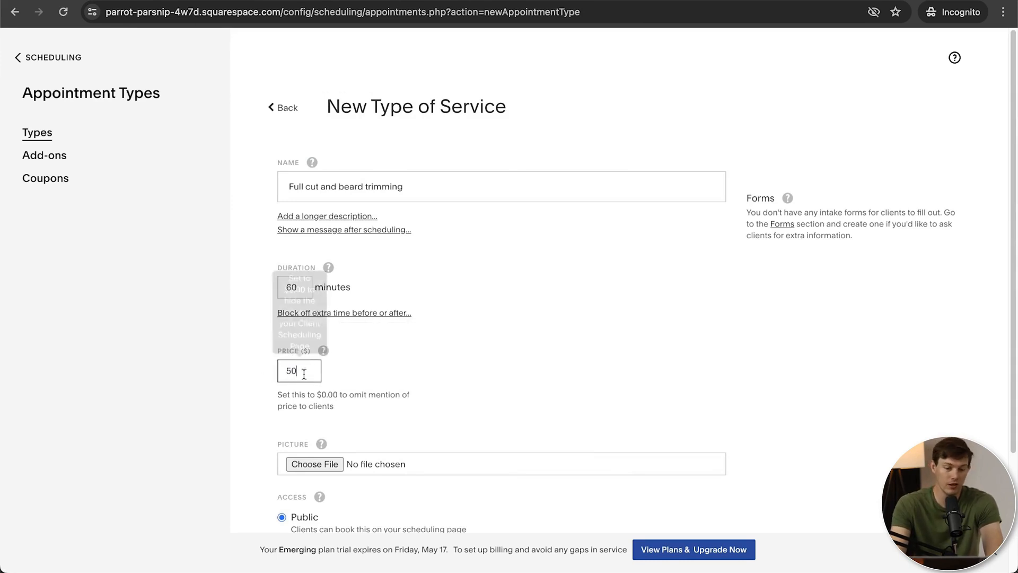
scroll(493, 399, "down", 3)
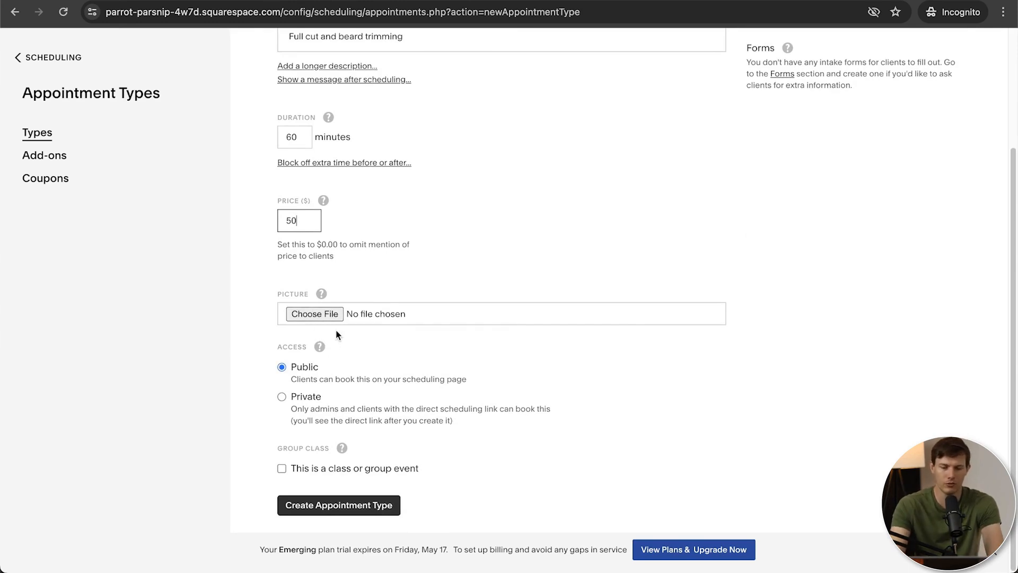
left_click(307, 508)
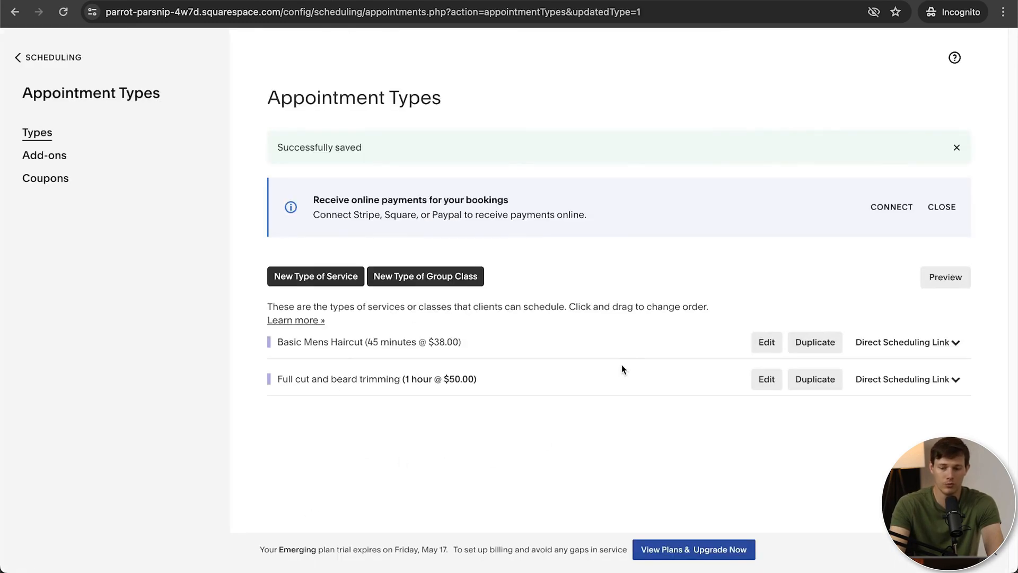
Examine the direct scheduling link options of the Basic Mens Haircut appointment type and collapse them again
left_click(949, 339)
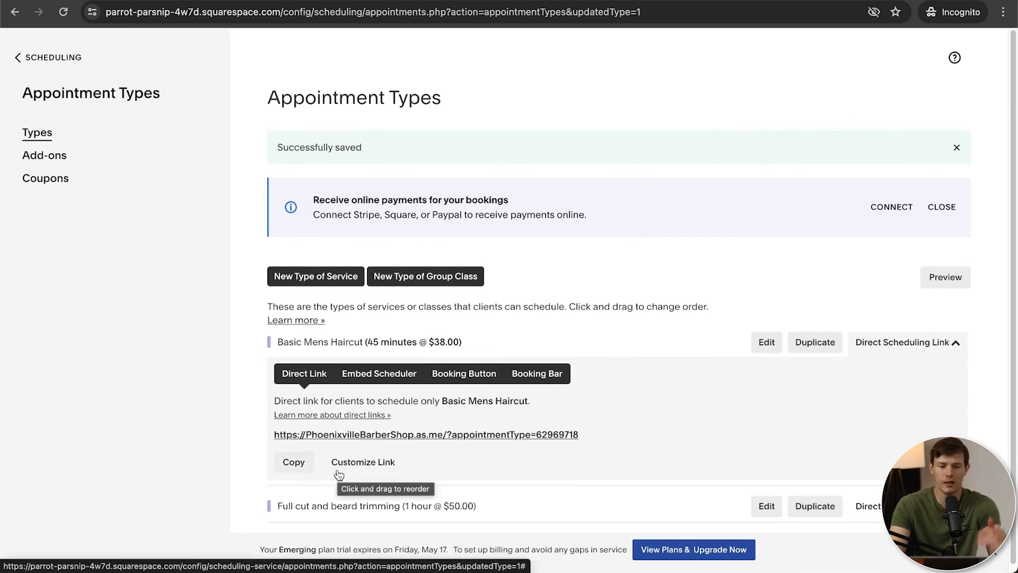
scroll(506, 465, "down", 1)
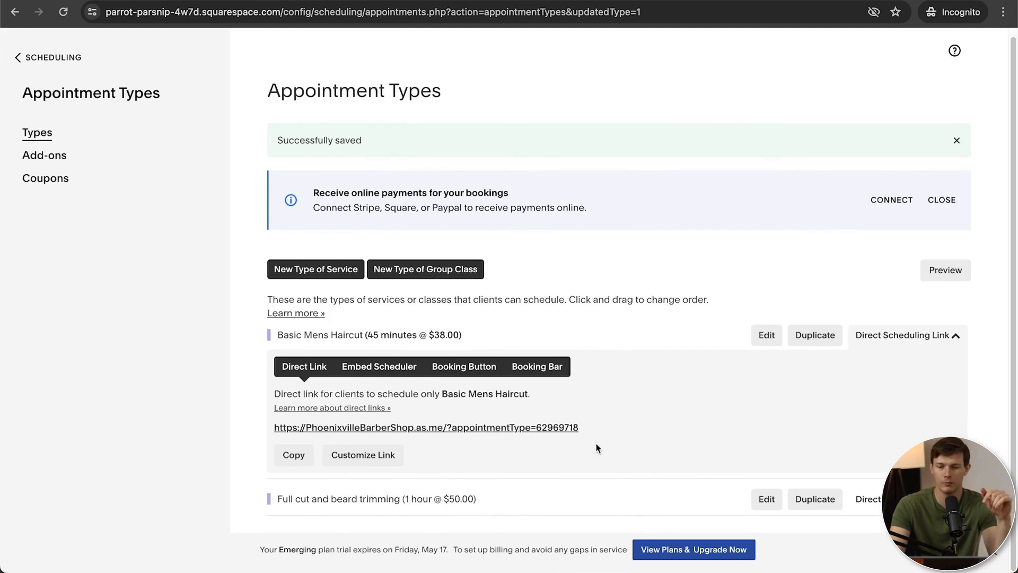
left_click(956, 337)
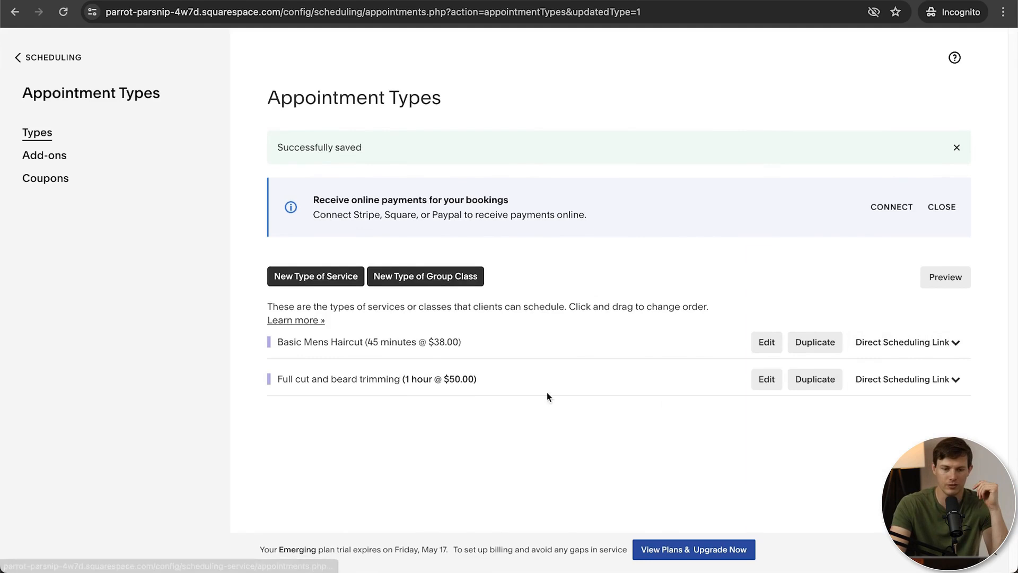
Start a new add-on for the appointment types and name it Recoloring
left_click(66, 159)
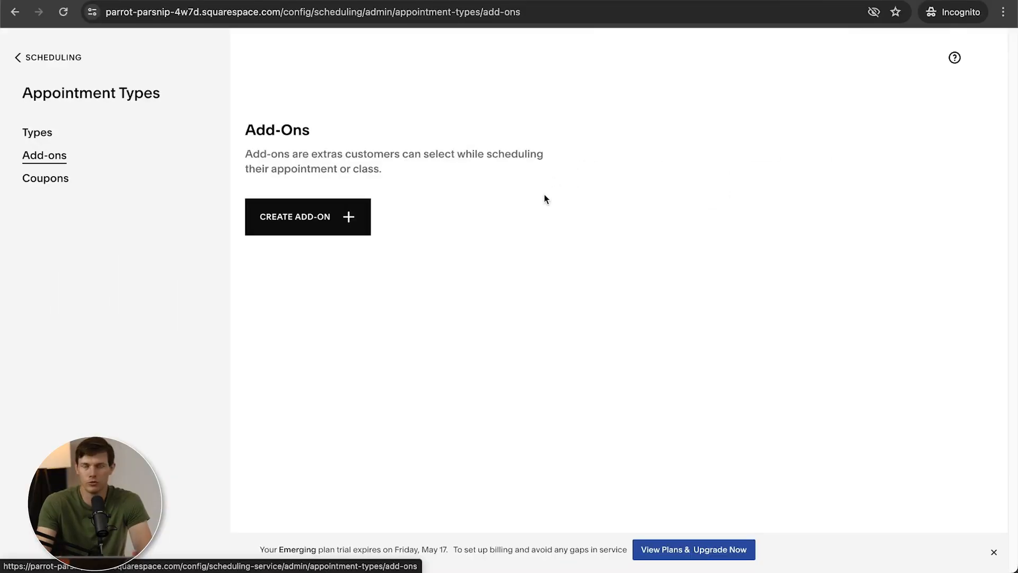
left_click(360, 218)
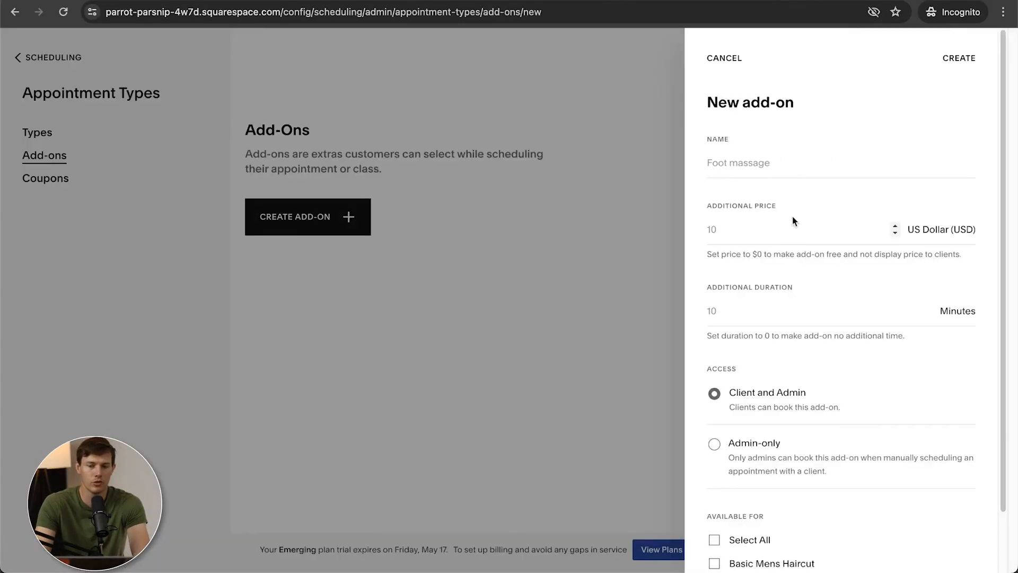
left_click(755, 163)
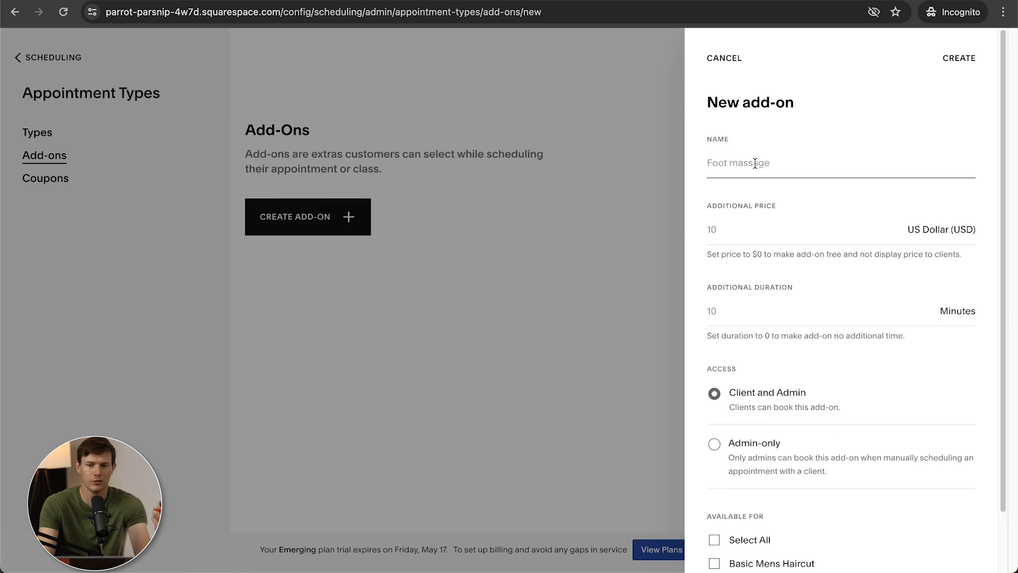
type("Beard Trimming")
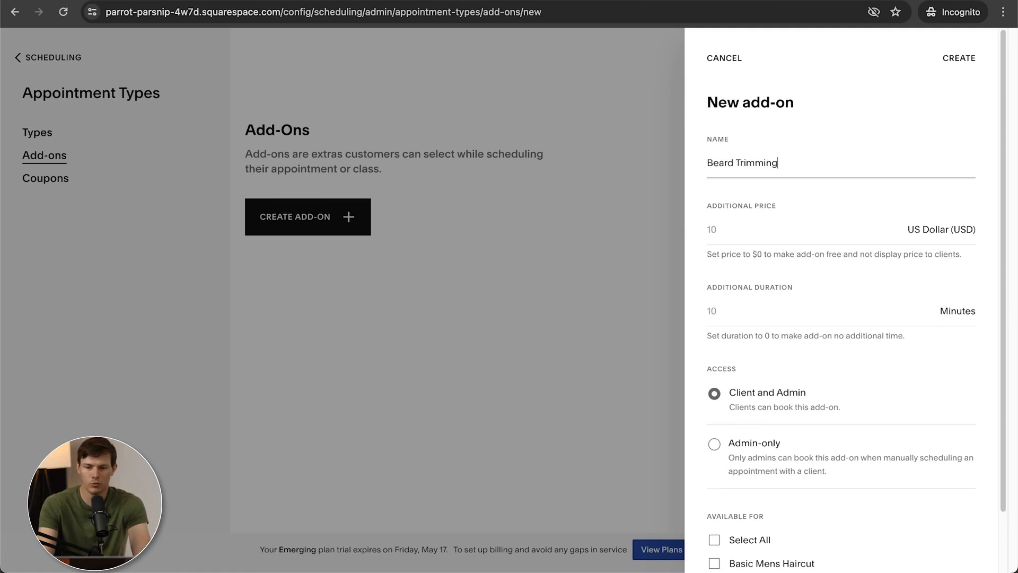
key("super+a")
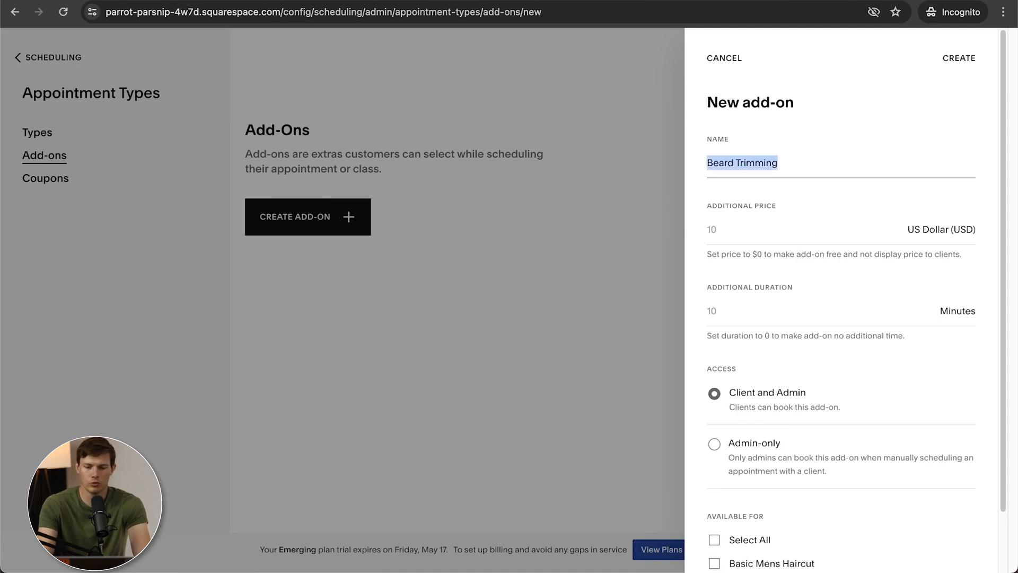
type("Recoloring")
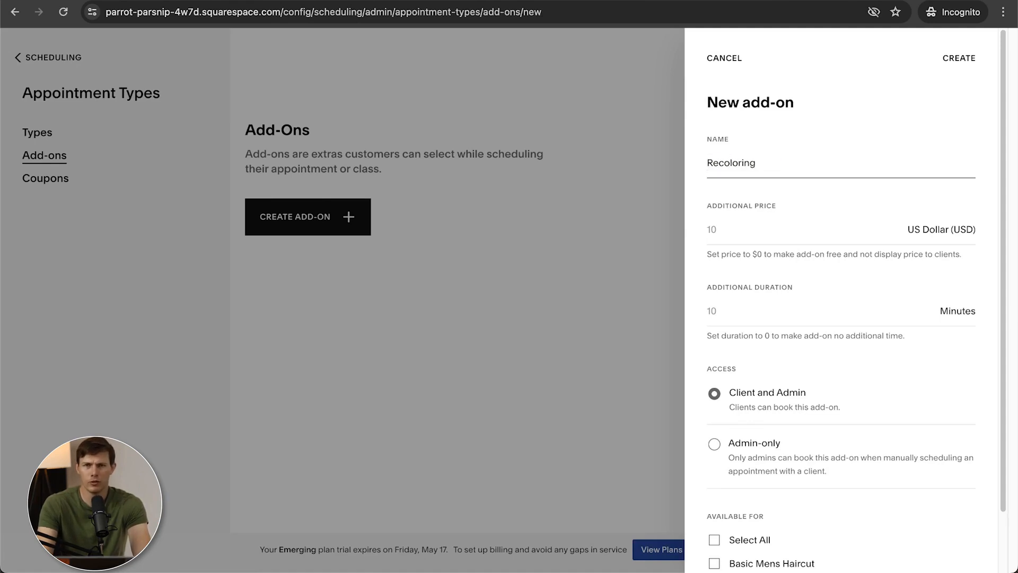
Set the Recoloring add-on's additional price to 24 US dollars and its additional duration to 30 minutes
left_click(745, 230)
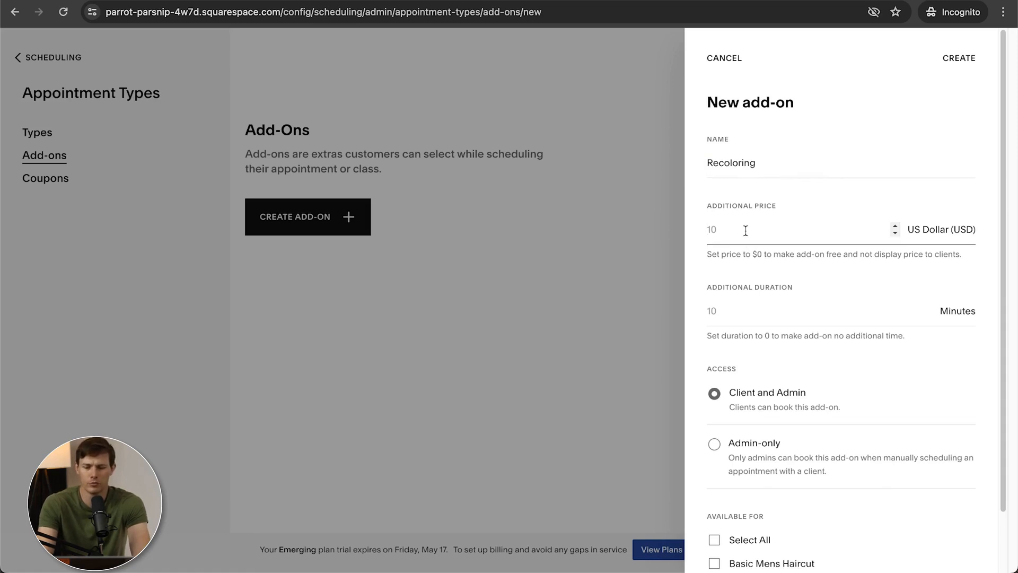
type("24")
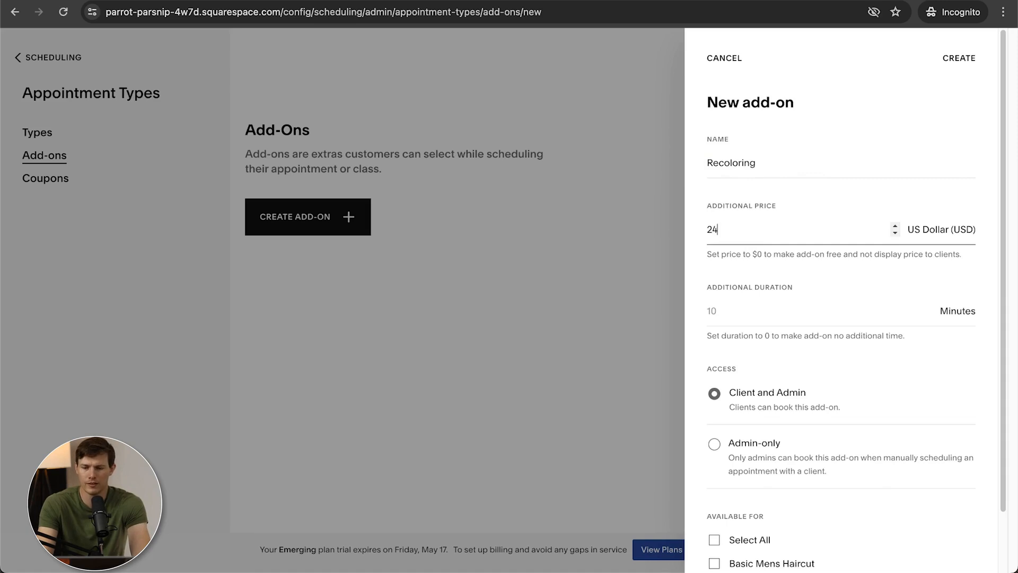
left_click(740, 317)
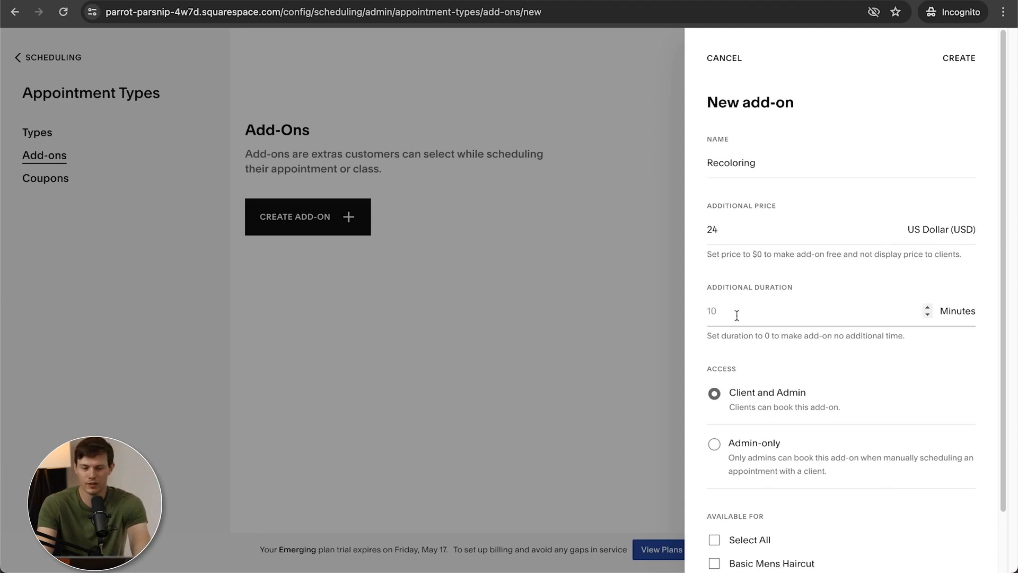
type("30")
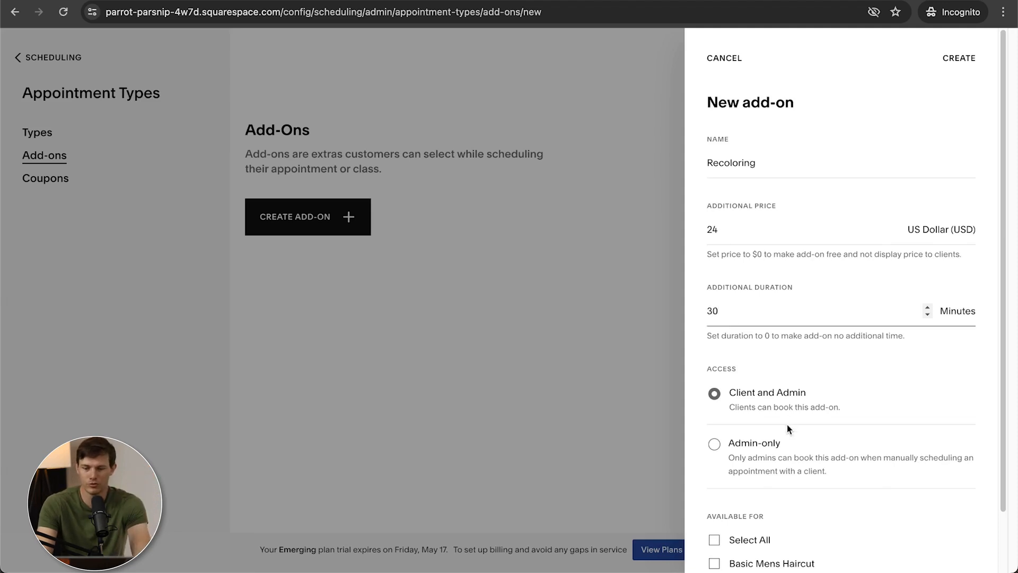
Make the add-on available for Basic Mens Haircut and Full cut and beard trimming, and create it
scroll(786, 424, "down", 2)
left_click(713, 498)
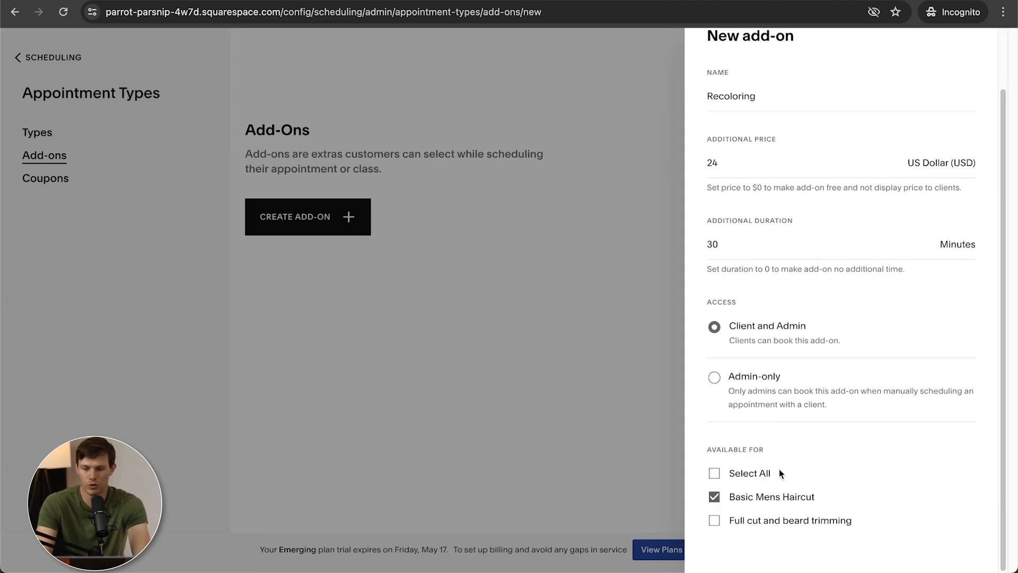
left_click(714, 521)
scroll(796, 449, "up", 2)
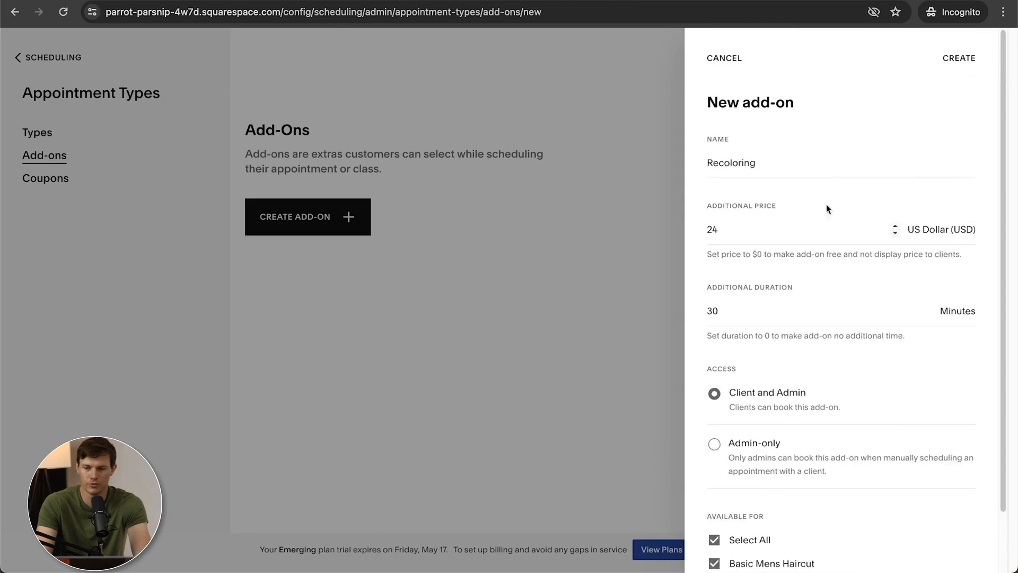
left_click(960, 60)
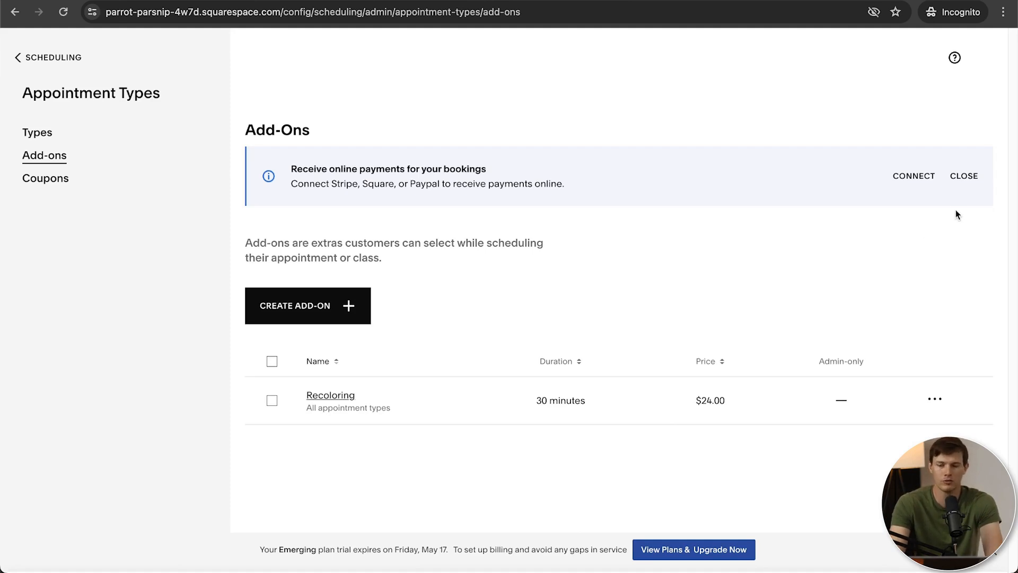
Return to the scheduling home page and look over the remaining business settings and notifications entries
left_click(51, 58)
scroll(90, 371, "down", 3)
scroll(90, 391, "down", 5)
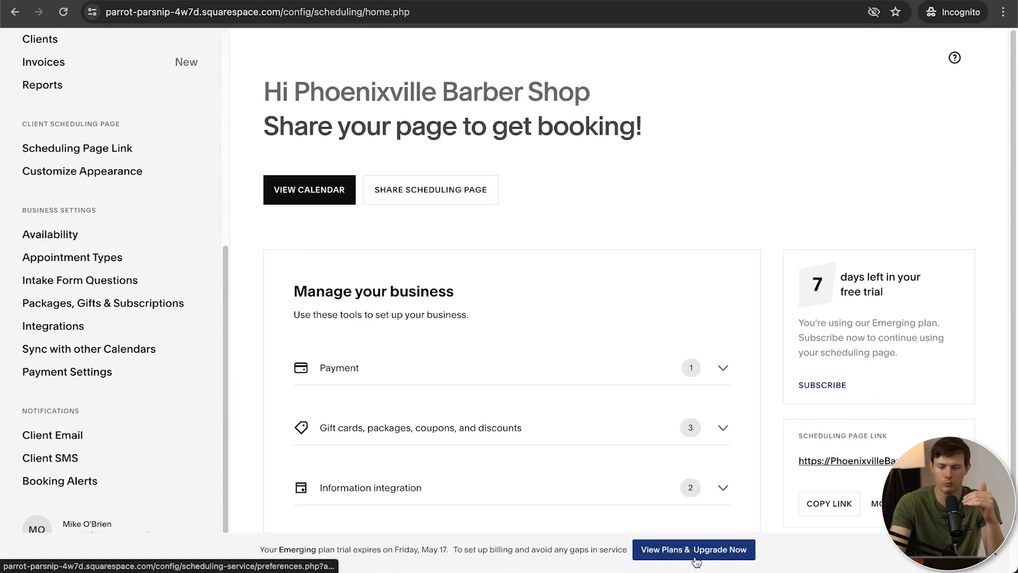
Open the plan selection and compare the prices and features of the Emerging, Growing and Powerhouse plans
left_click(732, 551)
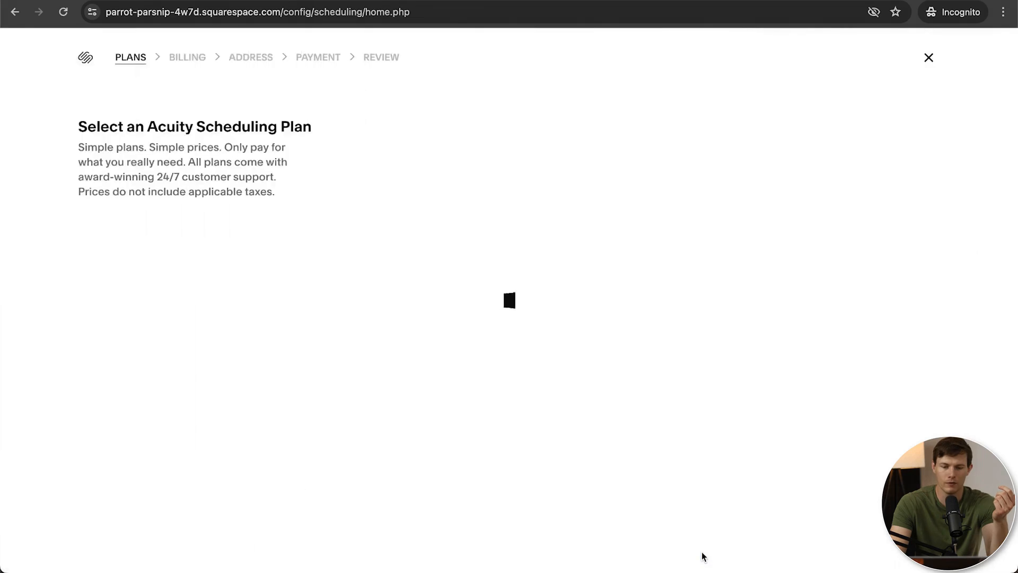
scroll(382, 360, "down", 1)
scroll(383, 364, "down", 2)
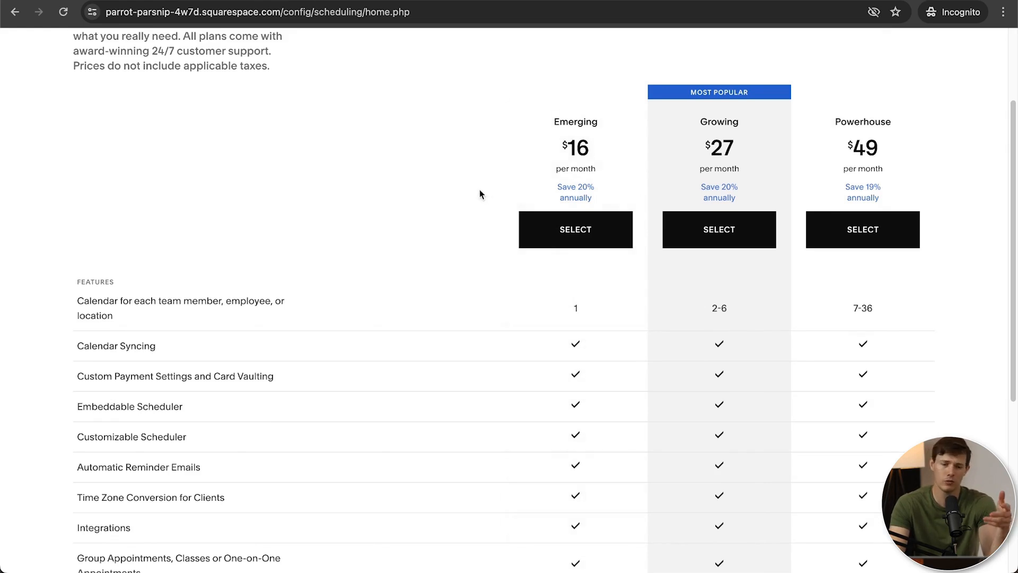
scroll(479, 189, "down", 2)
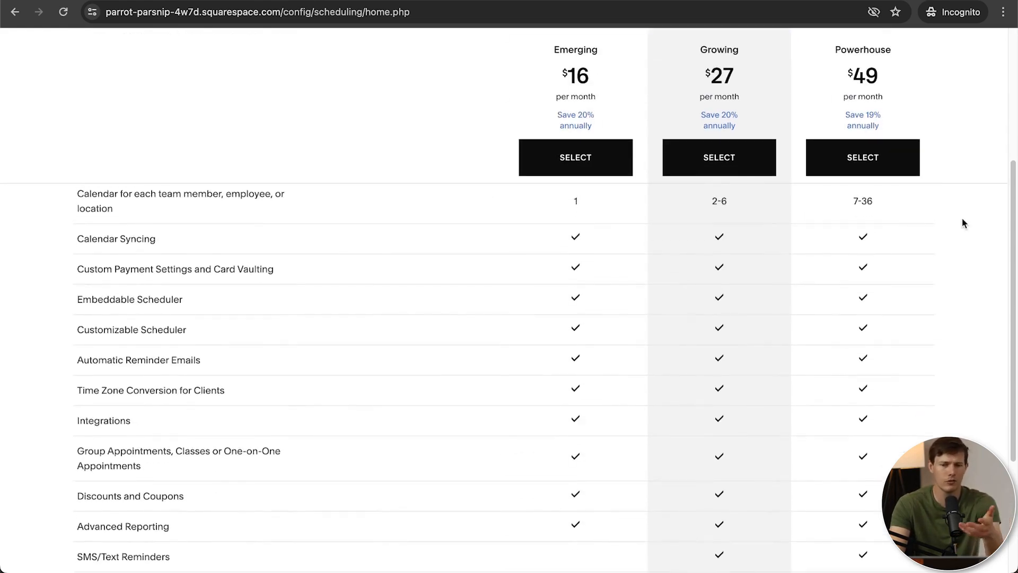
scroll(961, 217, "up", 3)
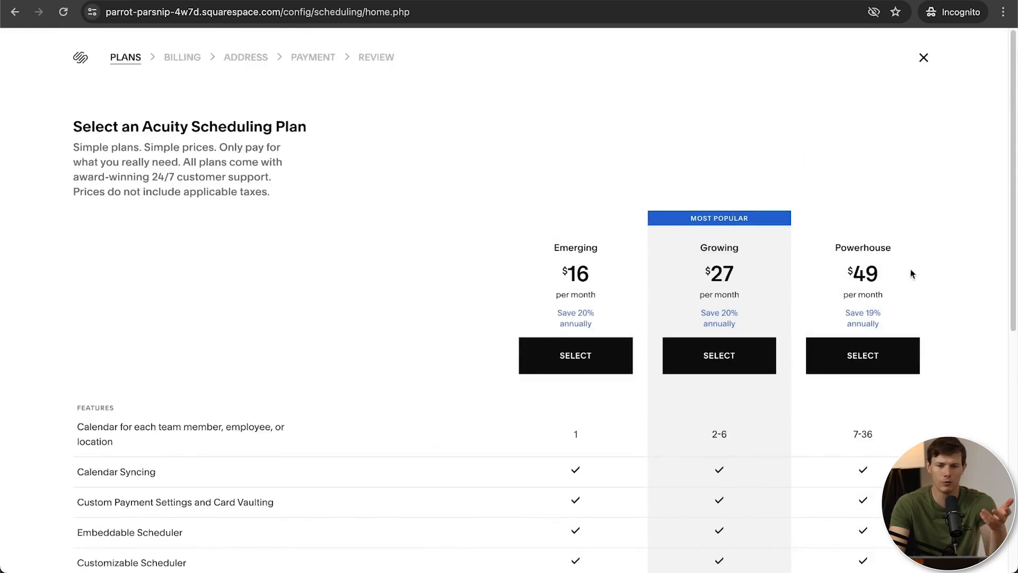
scroll(959, 243, "down", 4)
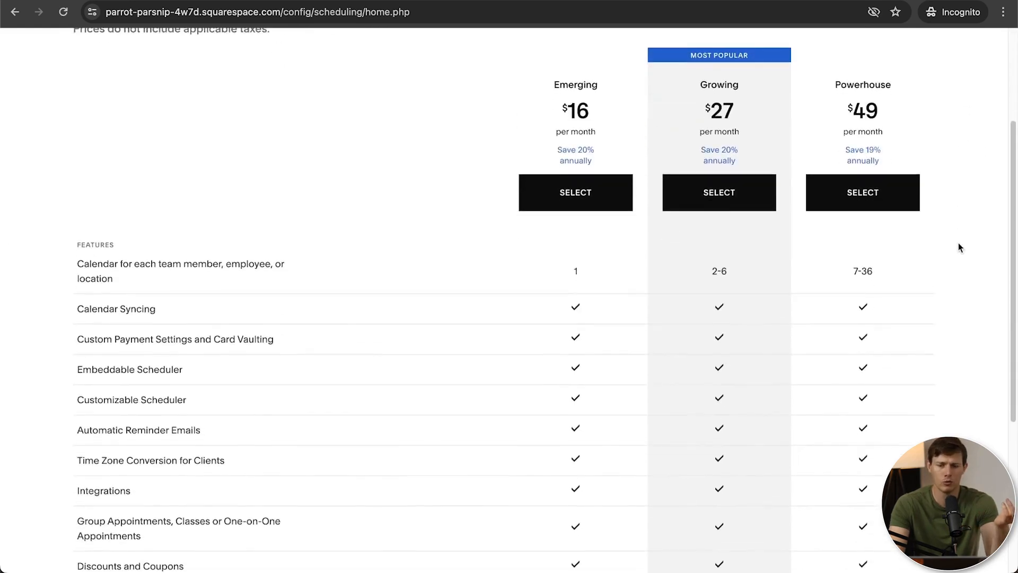
scroll(958, 247, "up", 2)
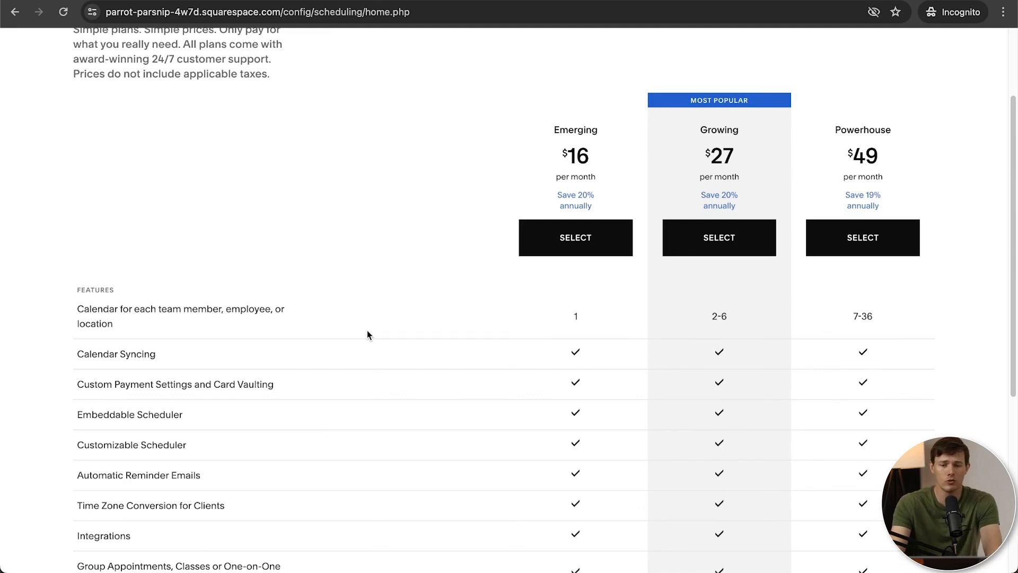
scroll(558, 361, "down", 1)
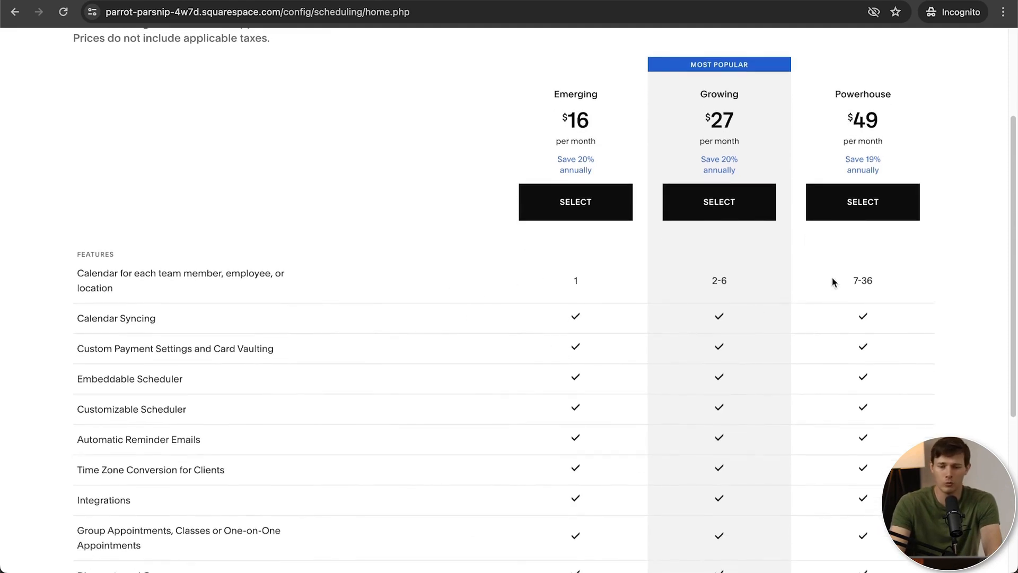
scroll(691, 375, "down", 5)
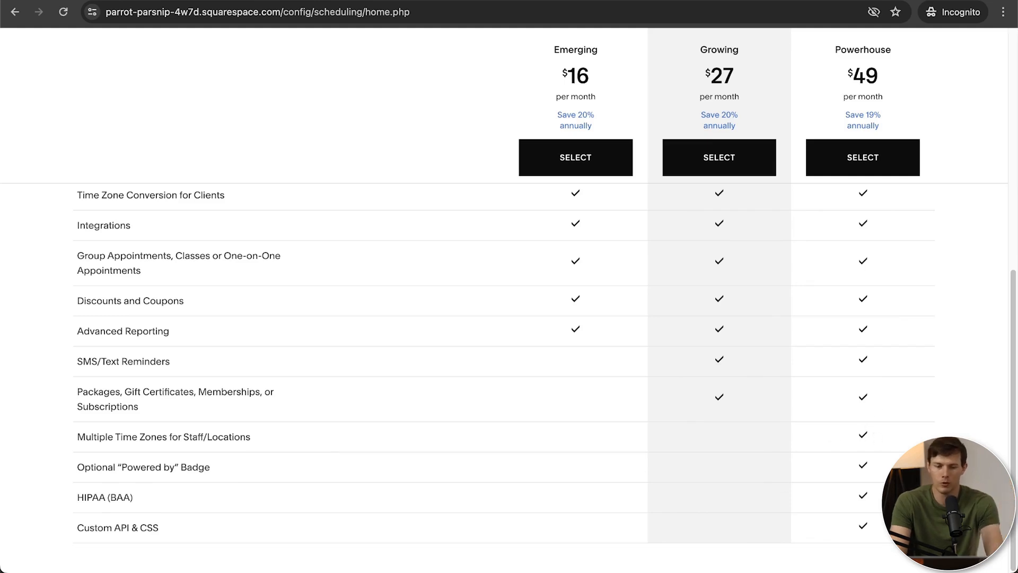
scroll(487, 434, "up", 15)
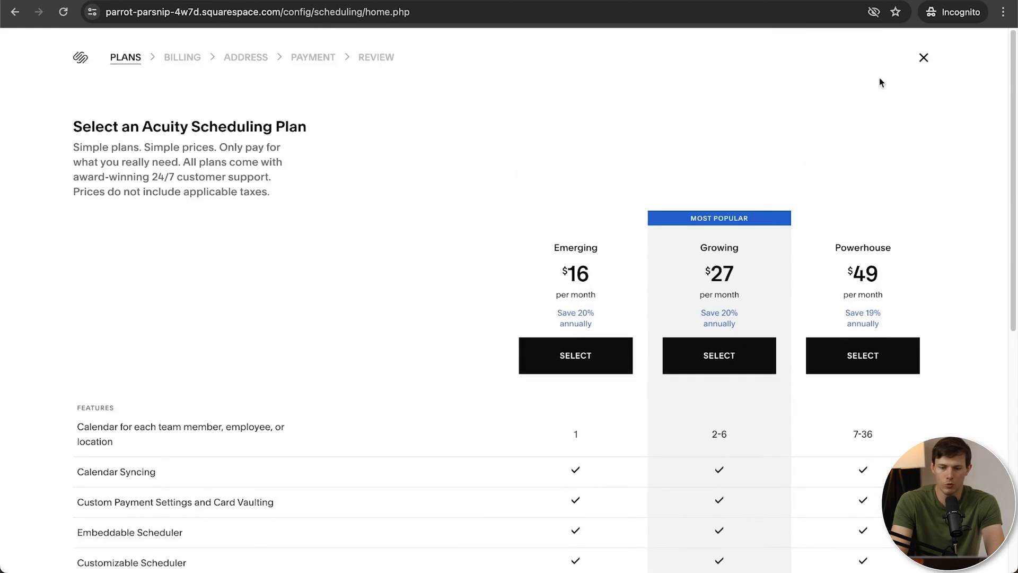
Subscribe to the Emerging plan with monthly billing at $20 per month, confirm the payment, and return to the scheduling home page
left_click(567, 369)
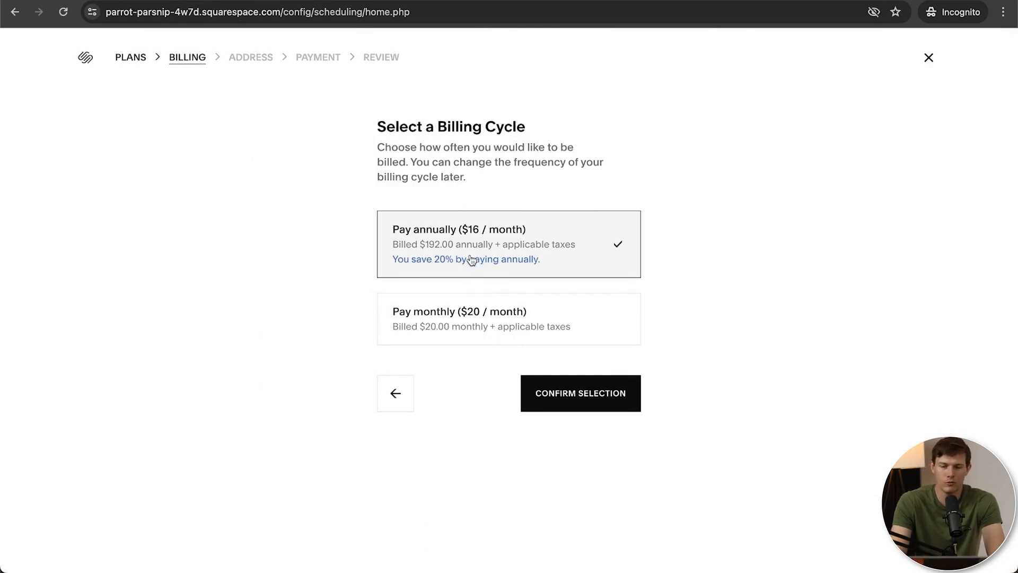
left_click(459, 327)
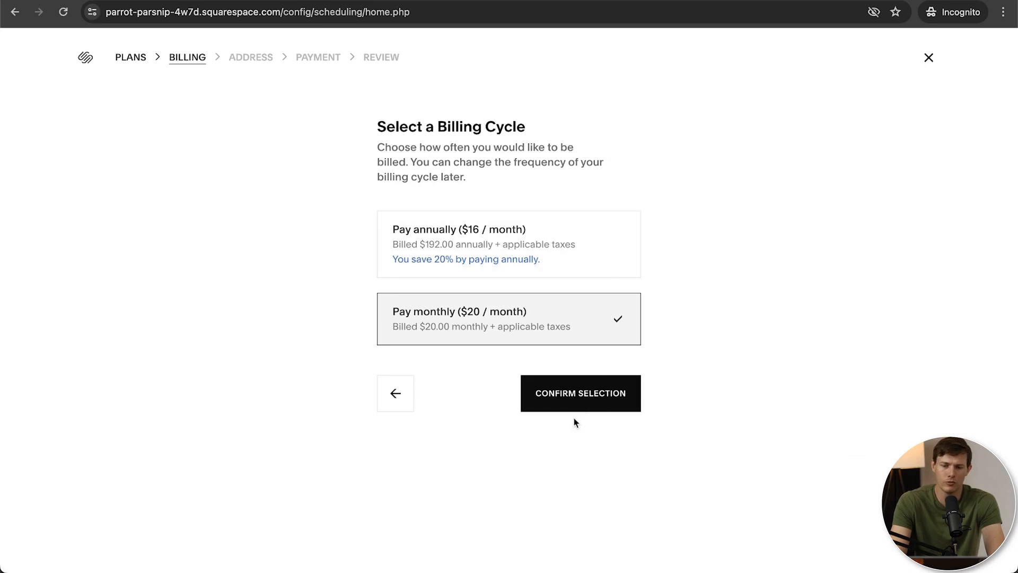
left_click(612, 399)
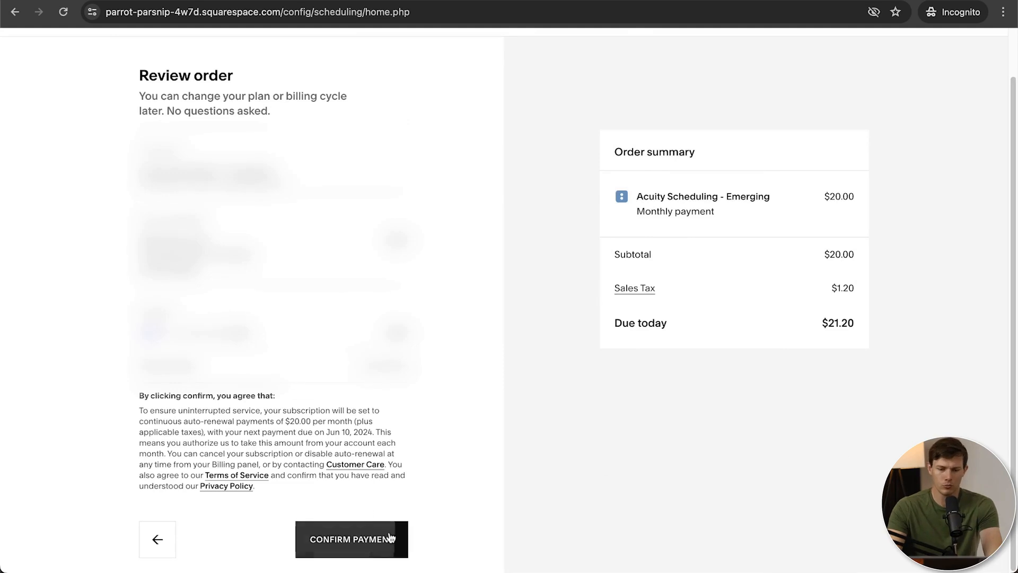
left_click(390, 538)
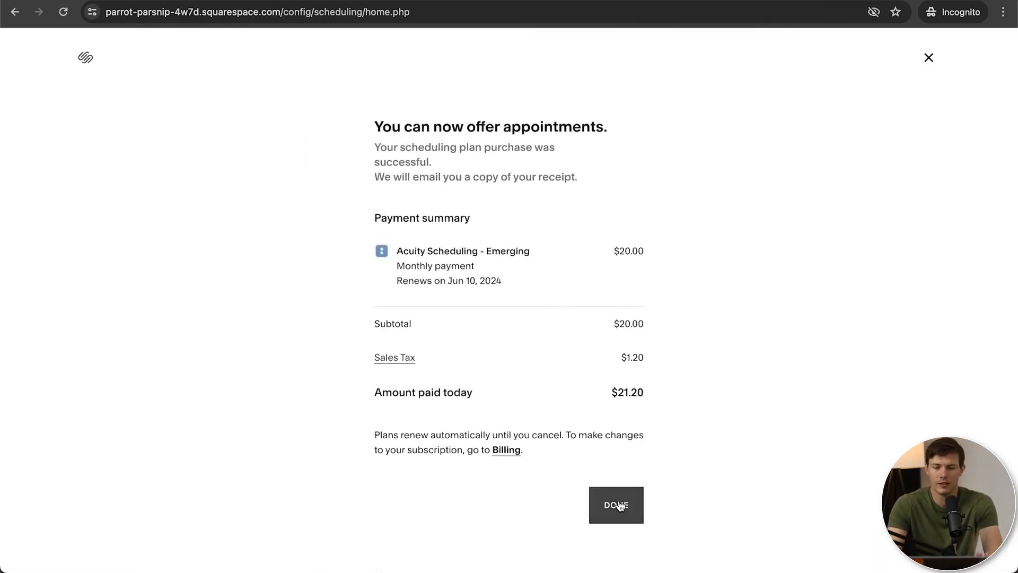
left_click(619, 505)
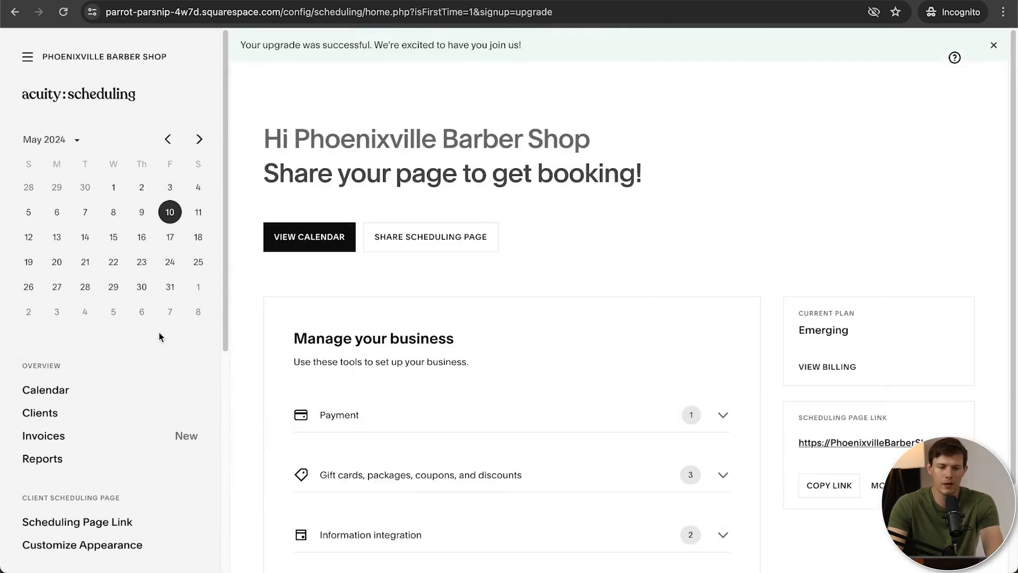
Look over the intake form questions and the packages, gifts and subscriptions pages, including their coupons and subscribers, and return to the scheduling overview
scroll(160, 337, "down", 1)
scroll(160, 335, "down", 5)
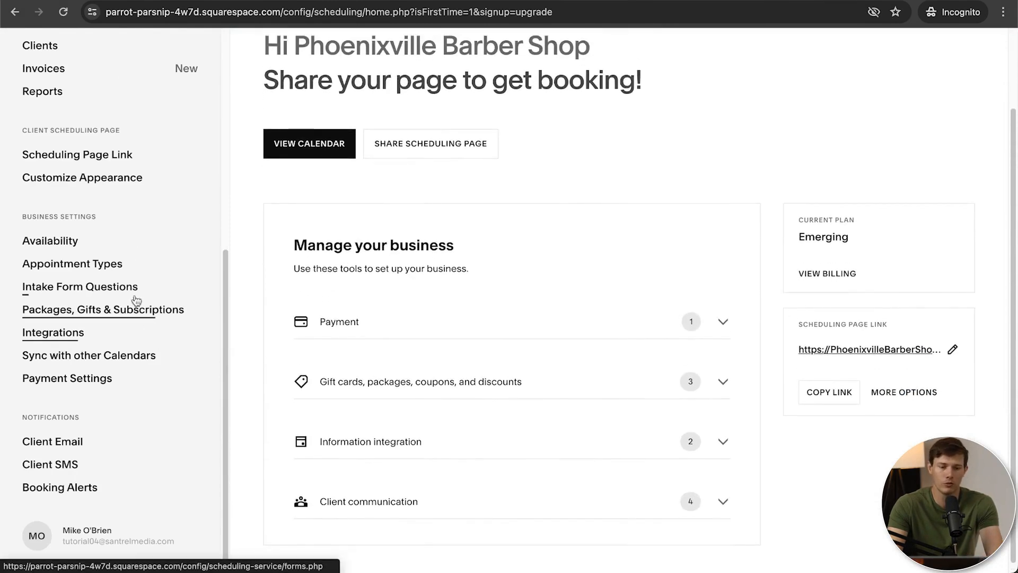
left_click(102, 288)
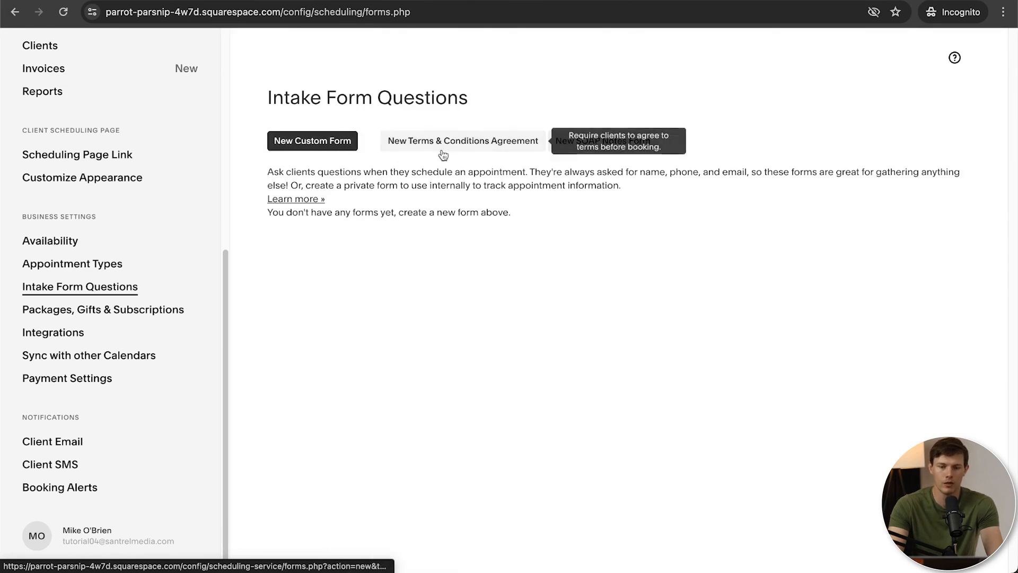
left_click(134, 312)
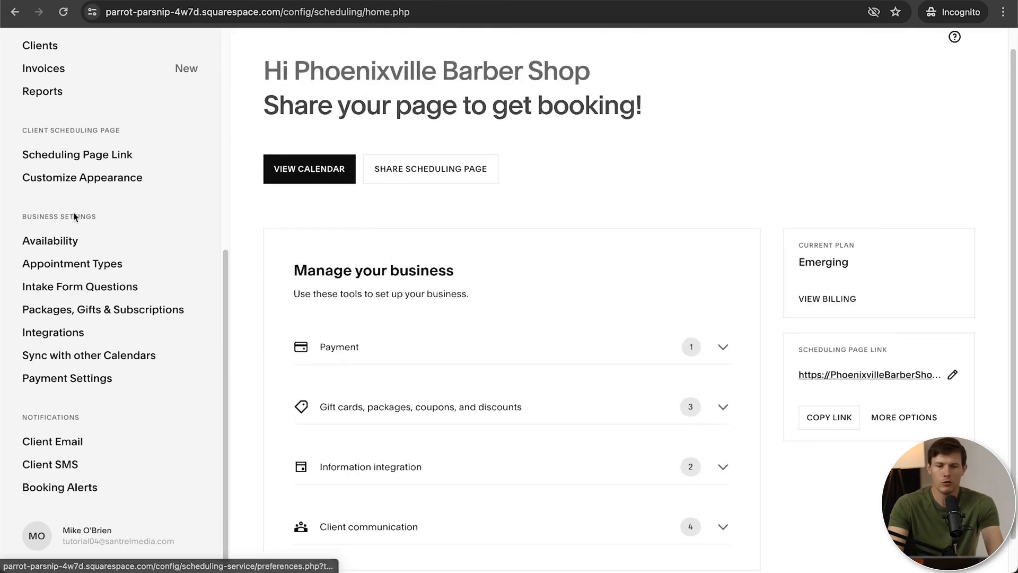
left_click(82, 312)
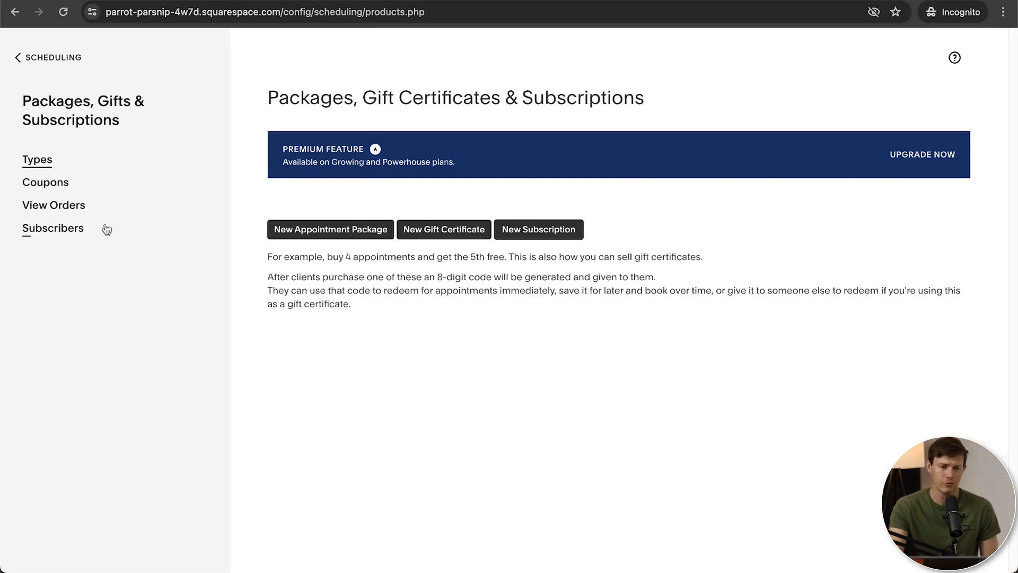
left_click(53, 182)
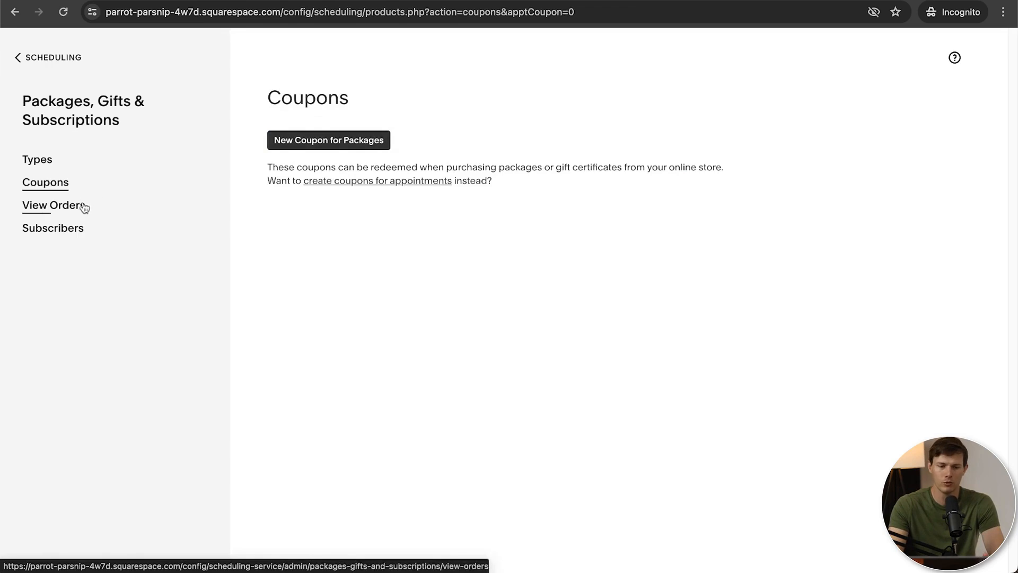
left_click(82, 232)
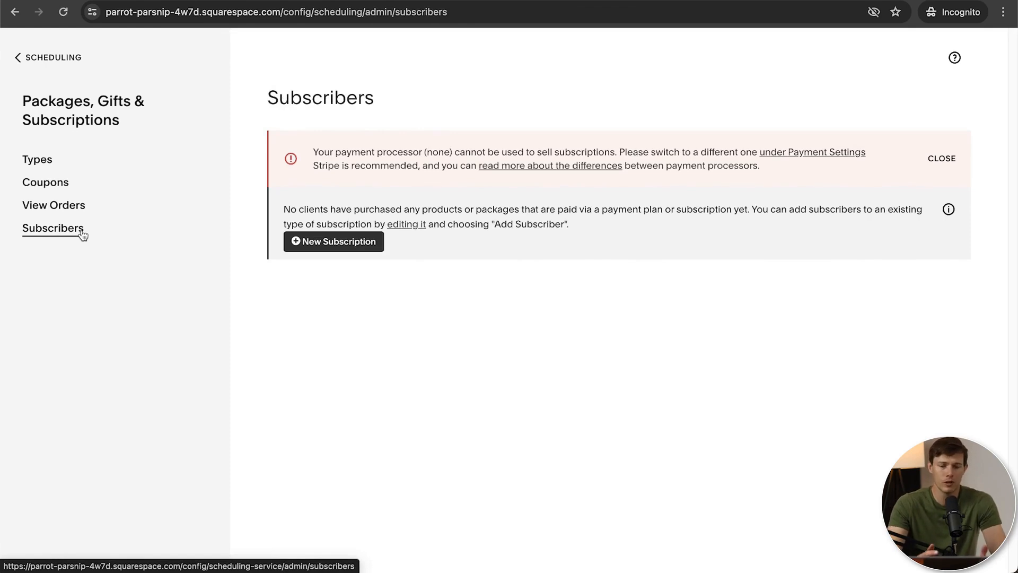
left_click(21, 57)
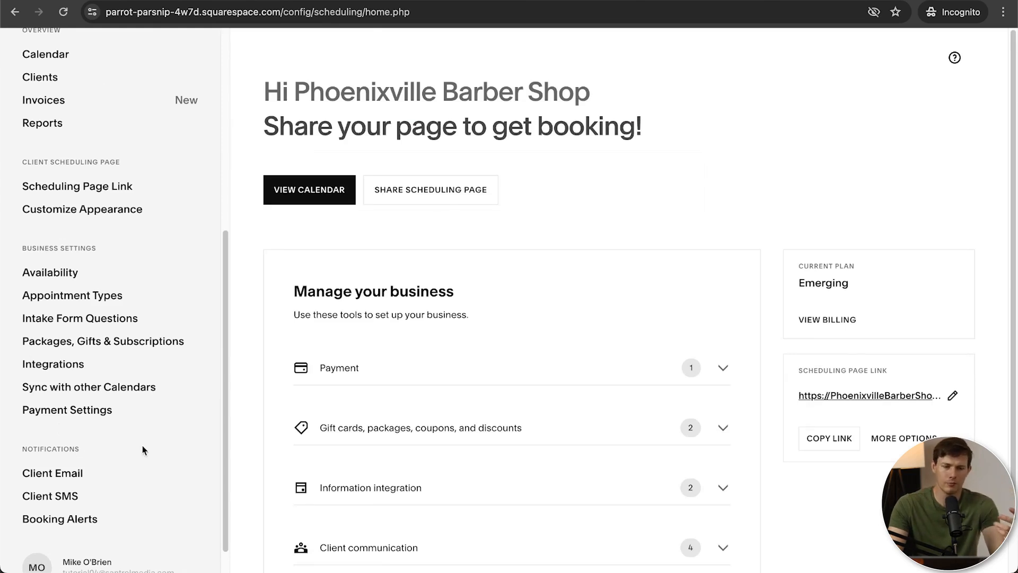
Start a new coupon for appointments with the coupon code DAD10
left_click(89, 296)
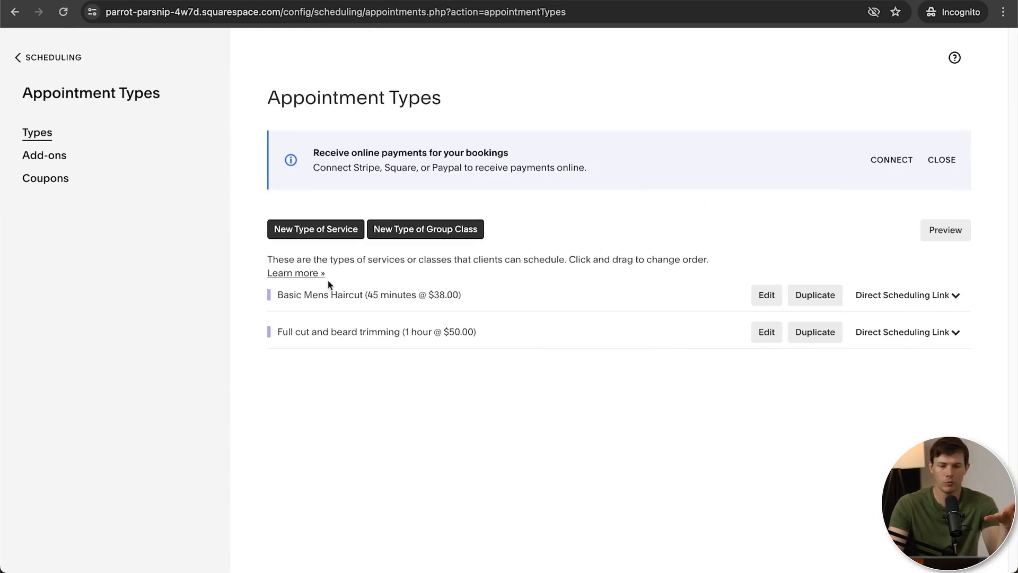
left_click(37, 183)
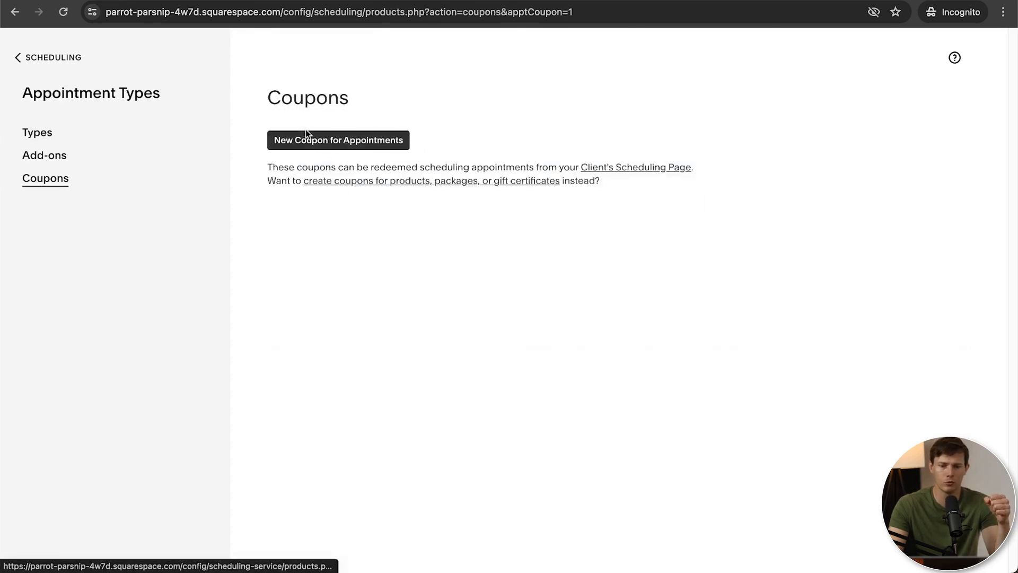
left_click(306, 133)
left_click(313, 193)
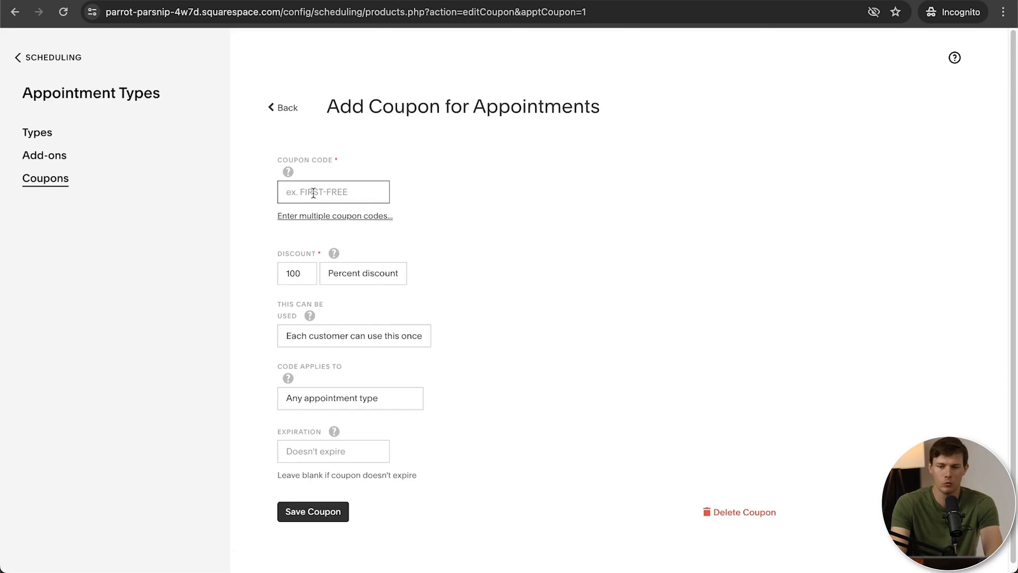
type("FA")
key("BackSpace")
key("BackSpace")
type("DAD10")
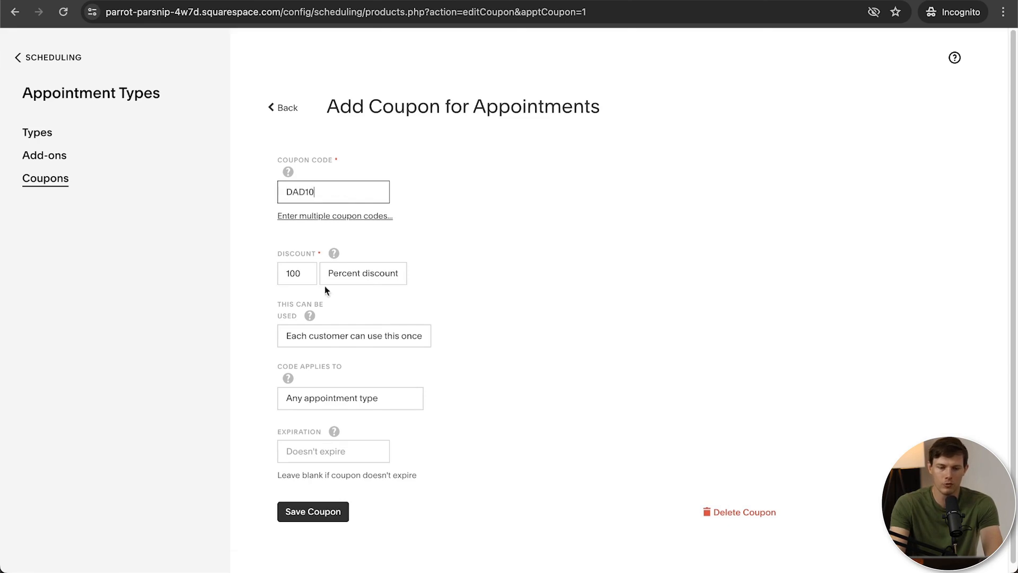
Set the coupon's discount to 10 percent and keep its use limited to once per customer
double_click(284, 273)
type("10")
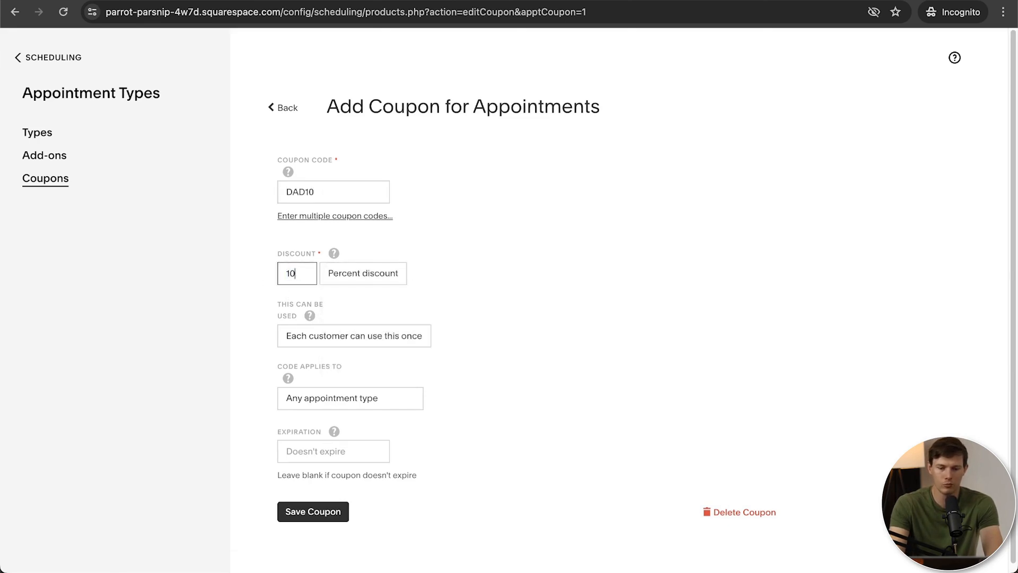
left_click(354, 335)
left_click(415, 336)
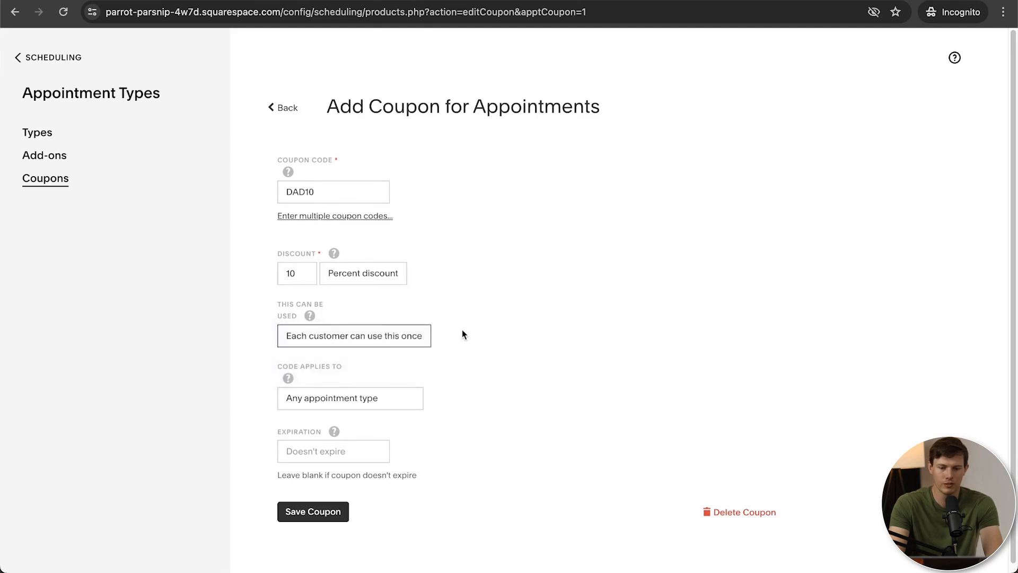
Restrict the coupon to specific appointment types, leaving only Basic Mens Haircut included and excluding Full cut and beard trimming
left_click(375, 398)
left_click(489, 407)
left_click(390, 398)
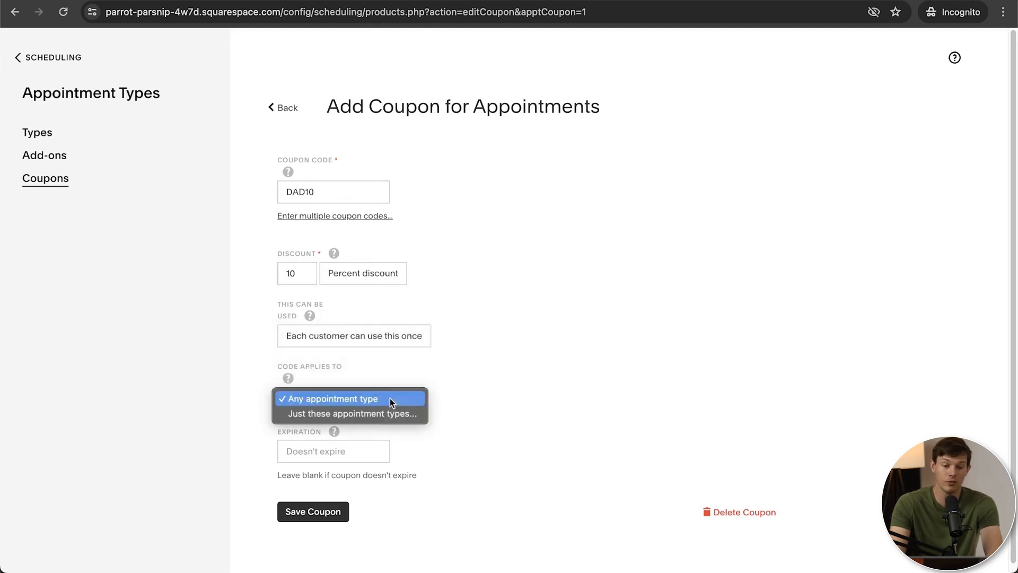
left_click(381, 408)
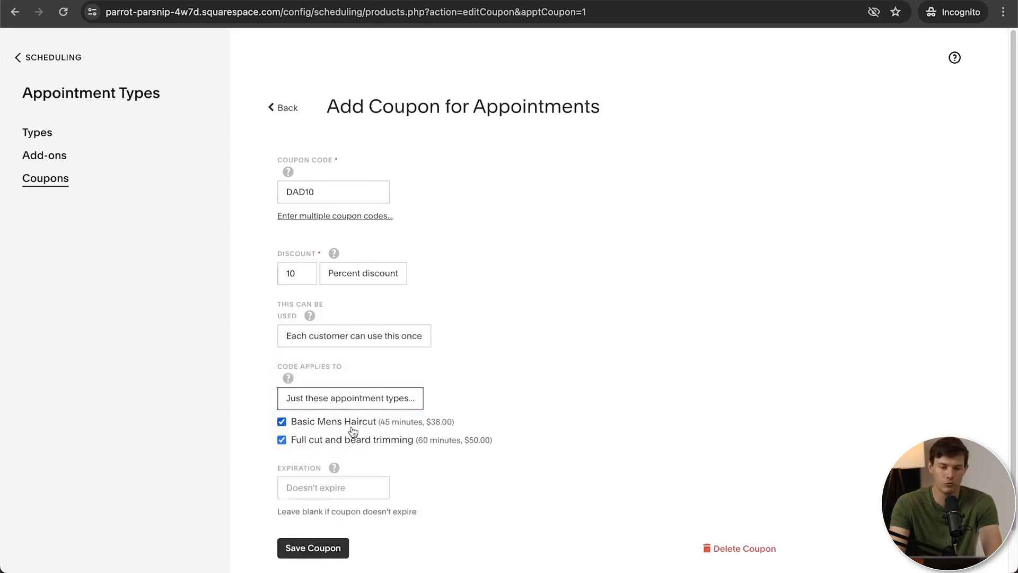
left_click(281, 439)
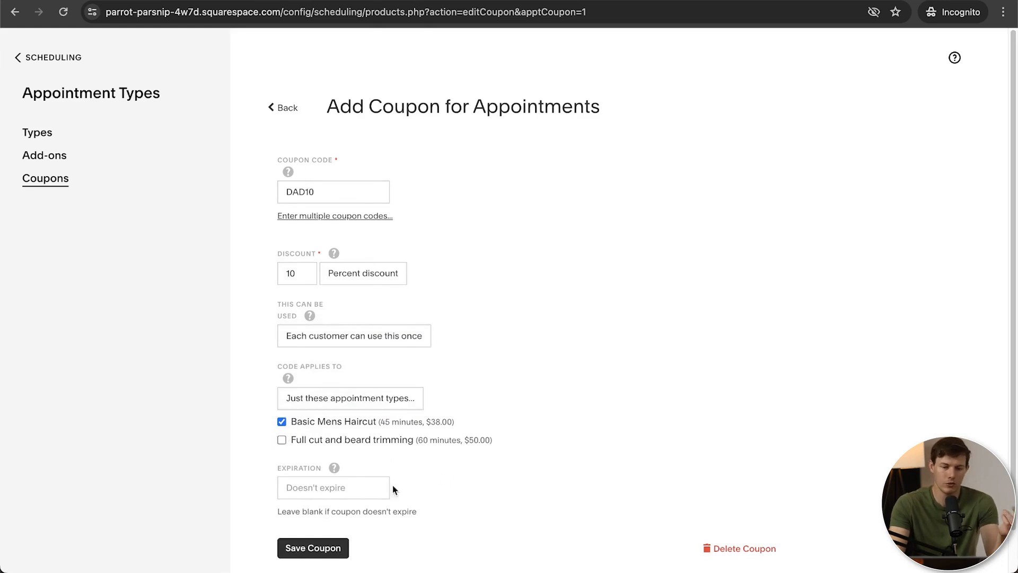
Set the coupon's expiration date to 07/02/2024 and save the coupon
left_click(342, 489)
left_click(422, 277)
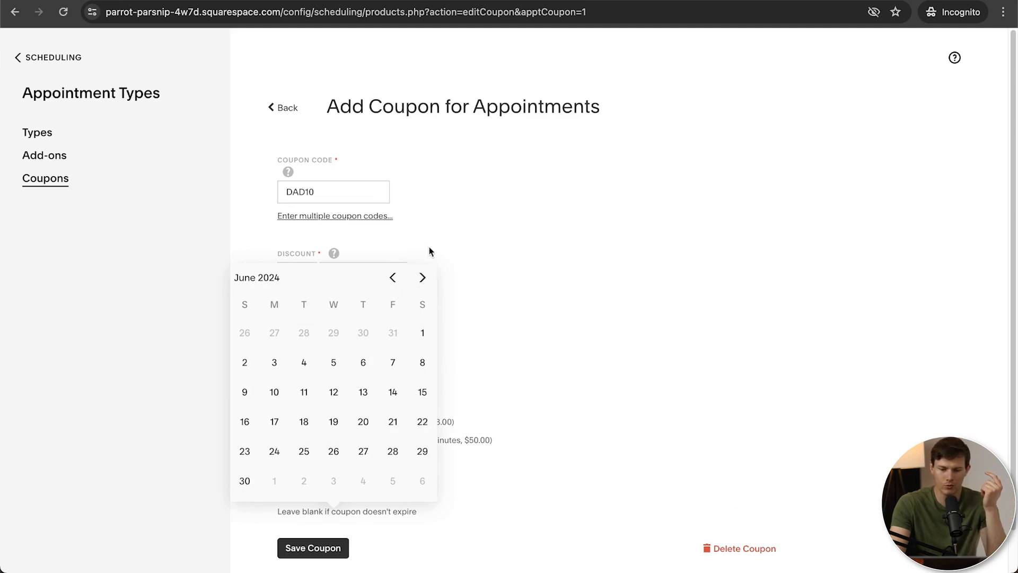
left_click(422, 277)
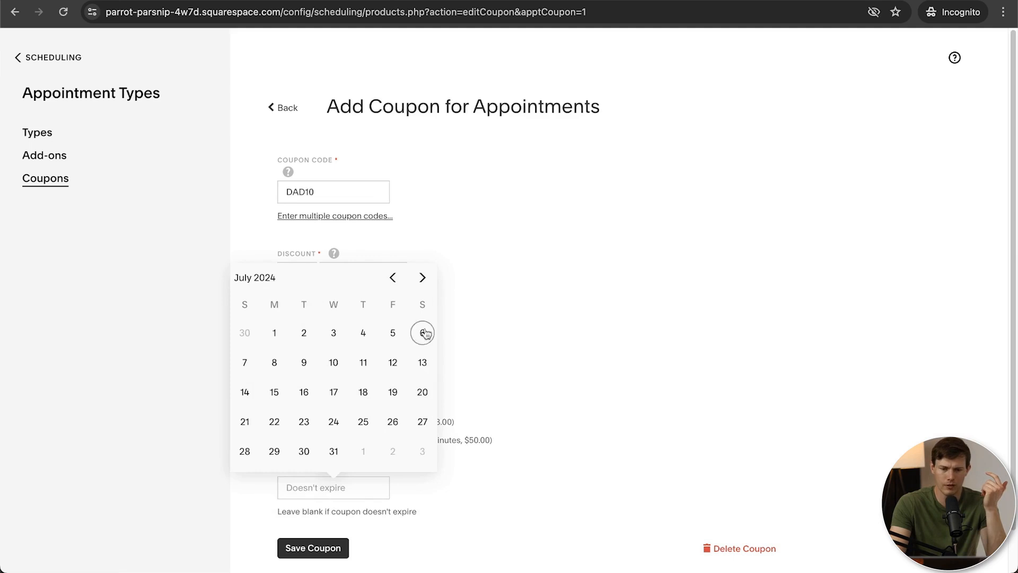
left_click(303, 332)
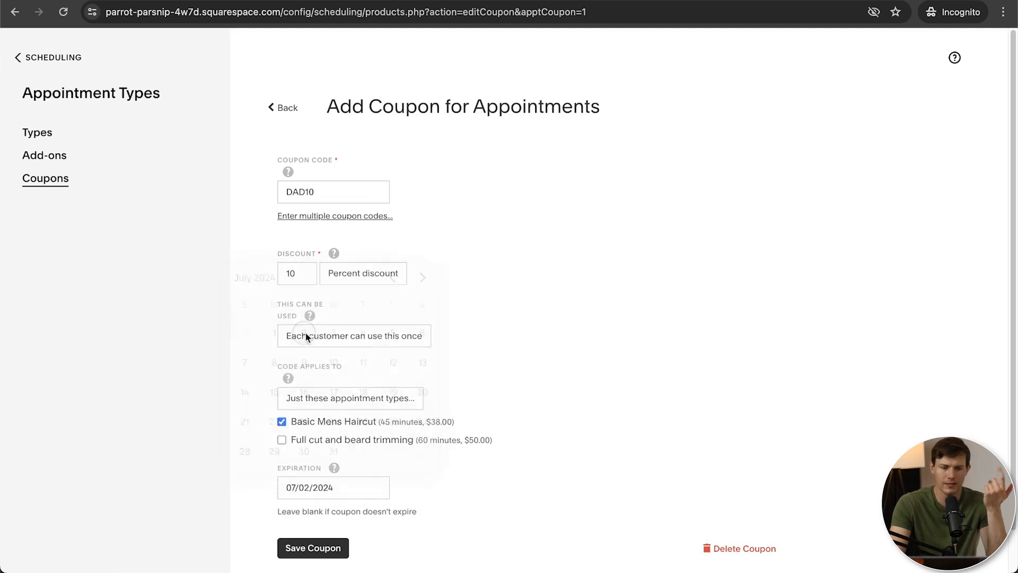
scroll(498, 486, "down", 2)
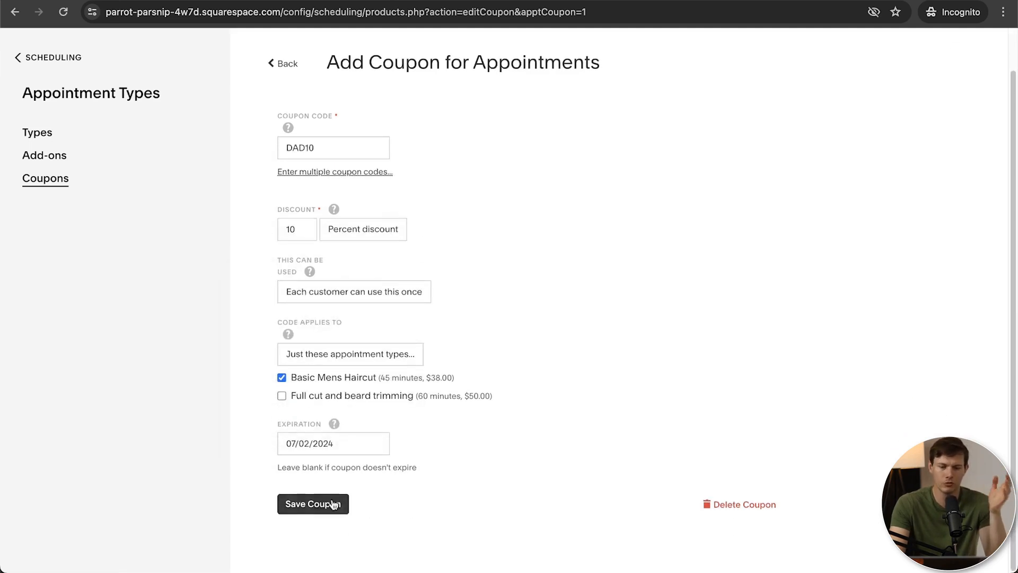
left_click(313, 504)
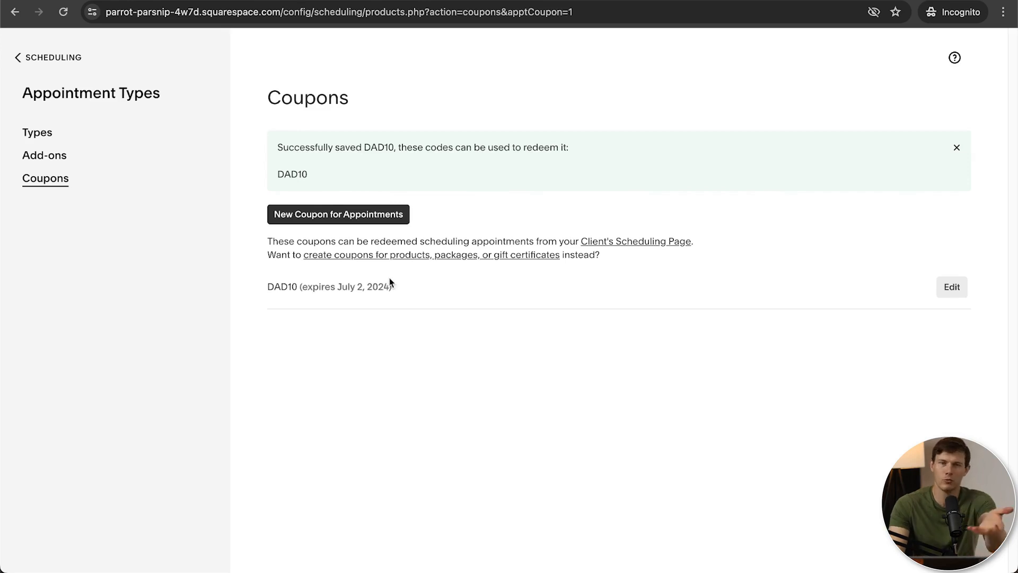
Open the integrations page from the scheduling overview and examine the accounting and email marketing services that can be connected
left_click(19, 58)
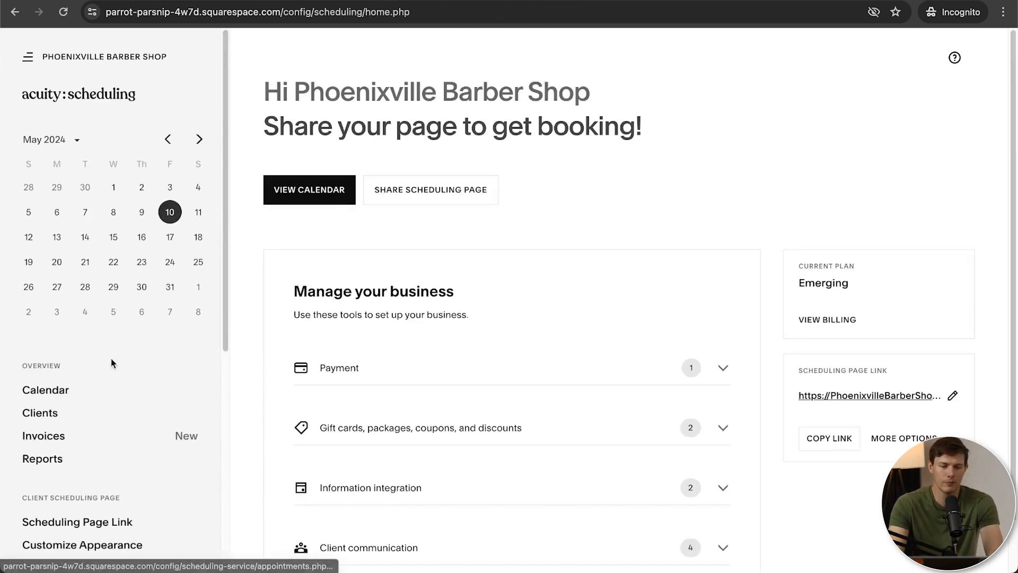
scroll(112, 364, "down", 7)
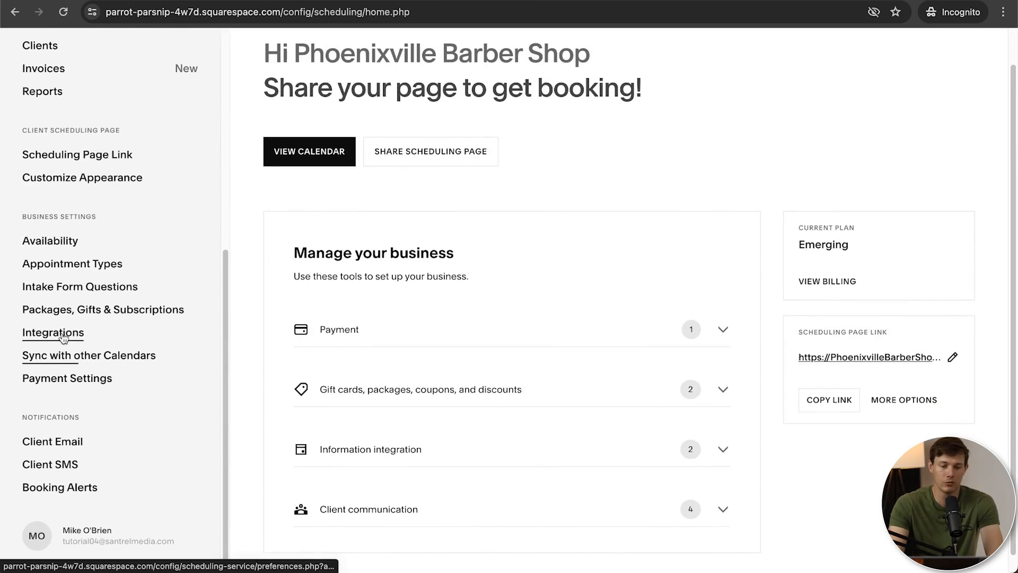
left_click(64, 335)
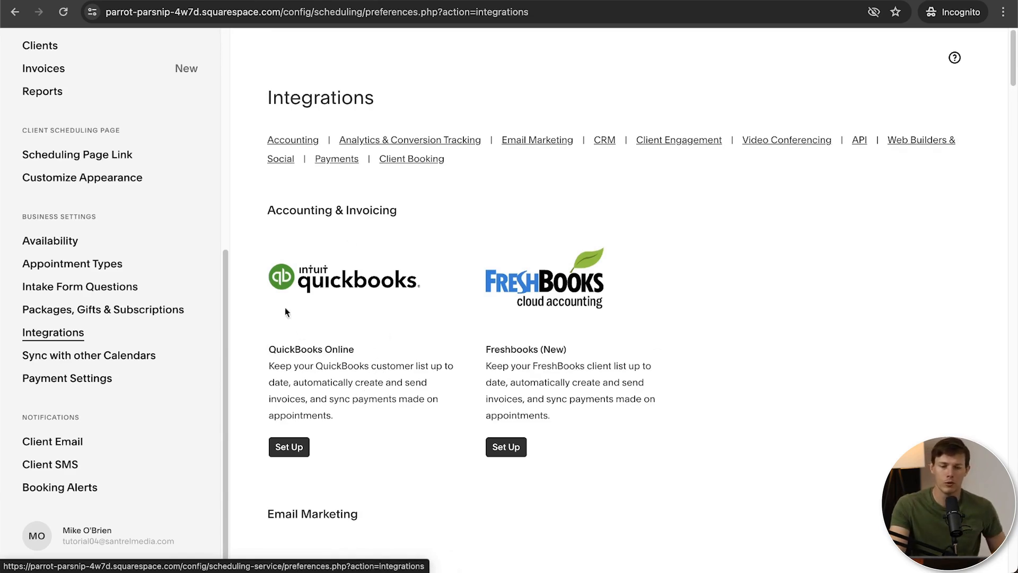
scroll(492, 307, "down", 6)
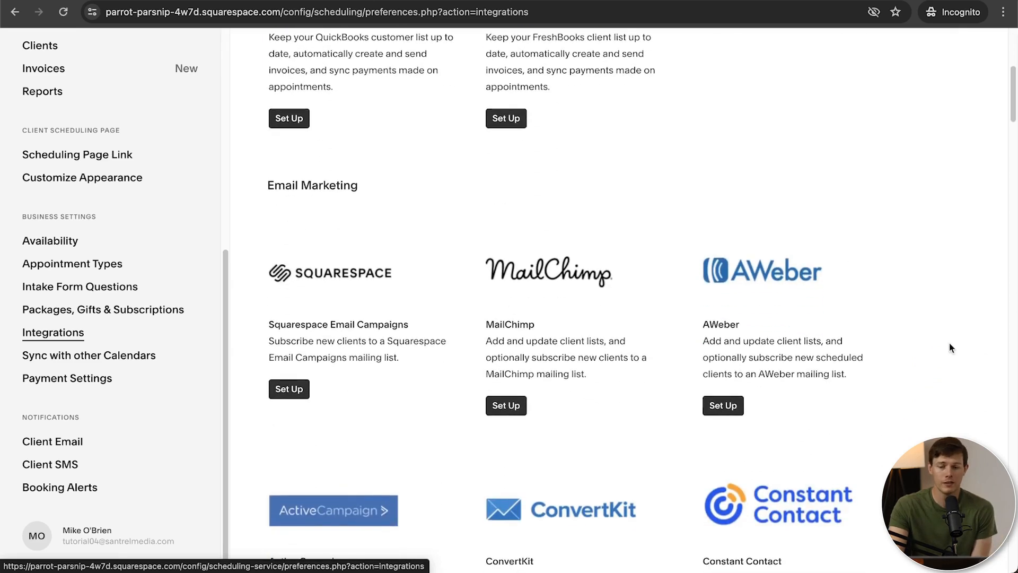
scroll(949, 348, "down", 2)
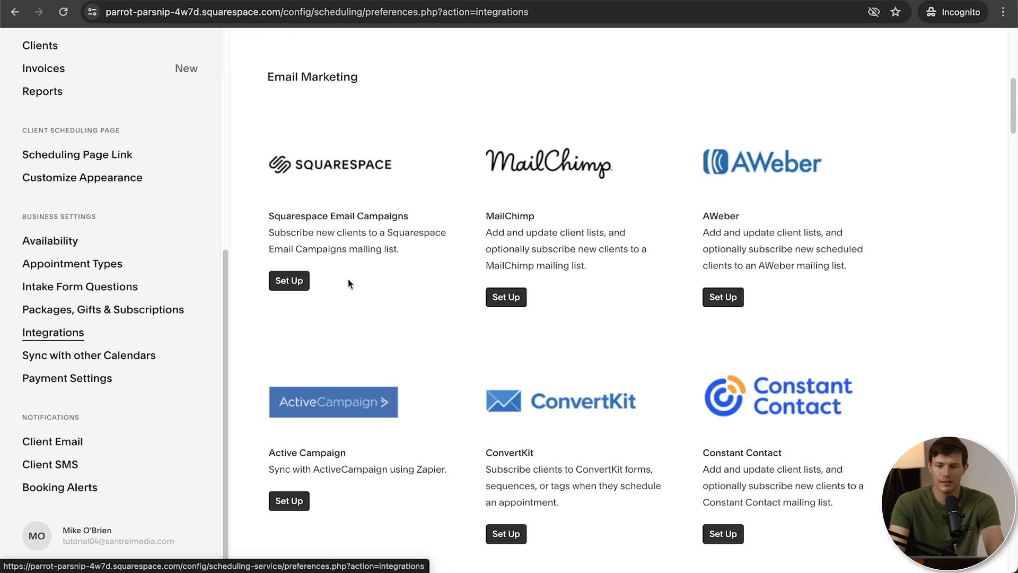
scroll(888, 411, "down", 3)
scroll(889, 412, "up", 2)
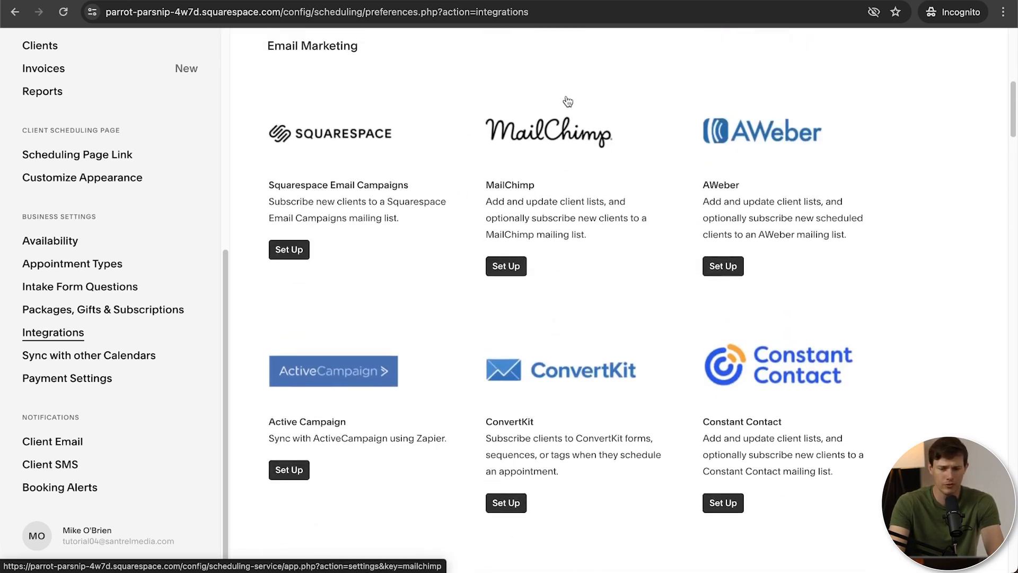
scroll(919, 232, "down", 4)
scroll(919, 228, "down", 2)
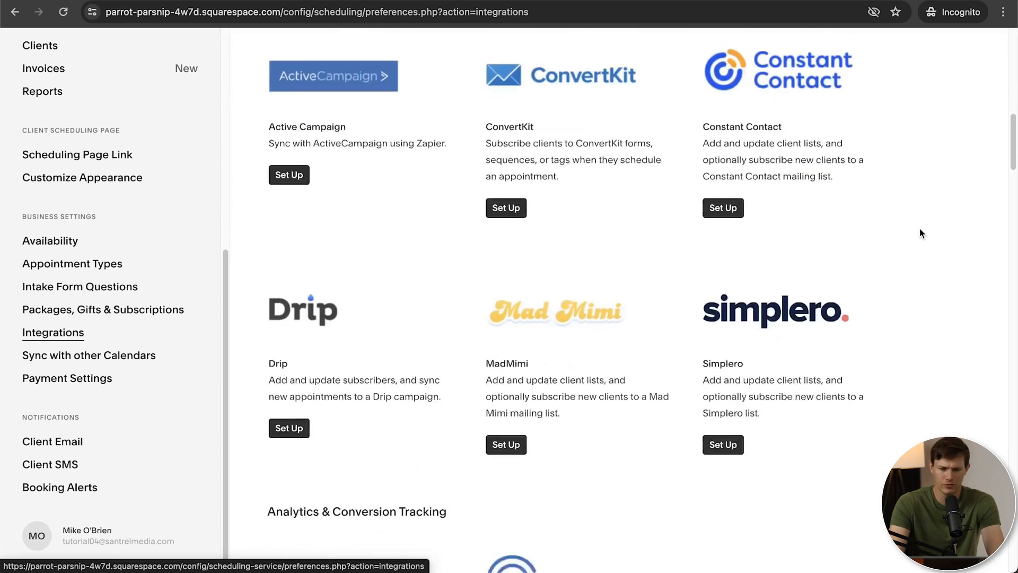
scroll(919, 228, "up", 2)
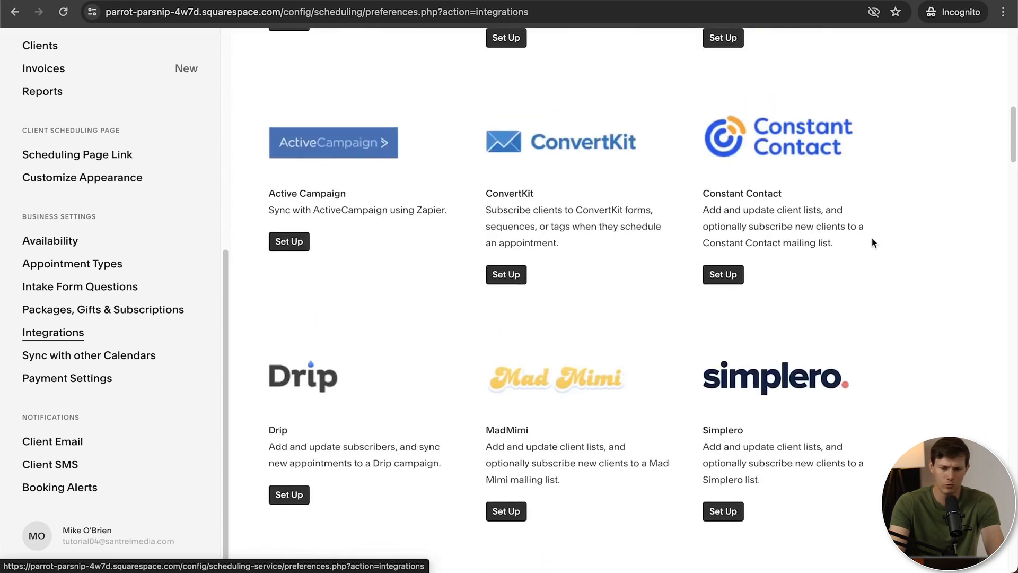
scroll(872, 239, "up", 5)
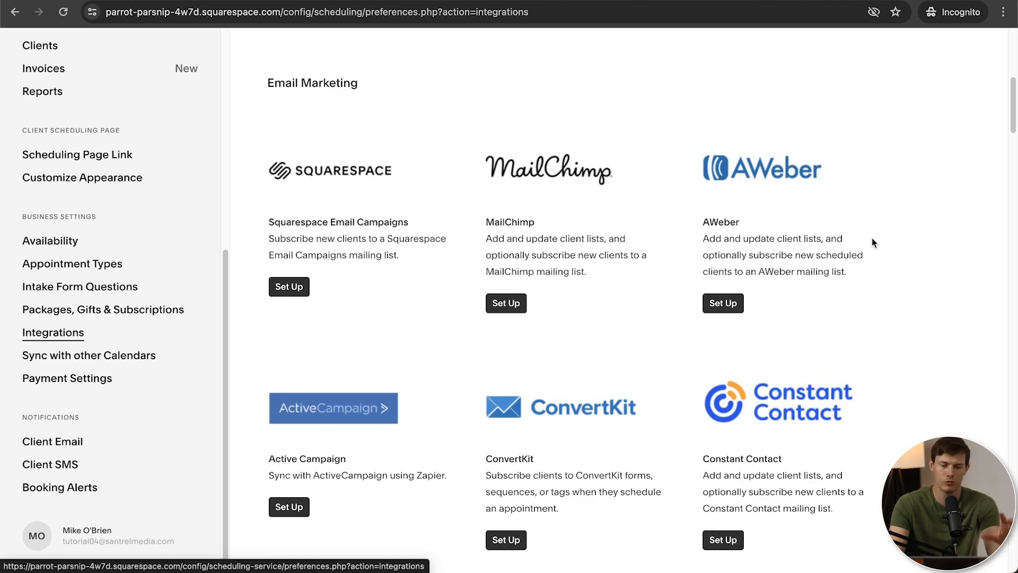
Examine the remaining integrations, covering analytics, CRM, client engagement, video conferencing, API, payments, and web builder and social services
scroll(872, 243, "down", 1)
scroll(873, 243, "down", 10)
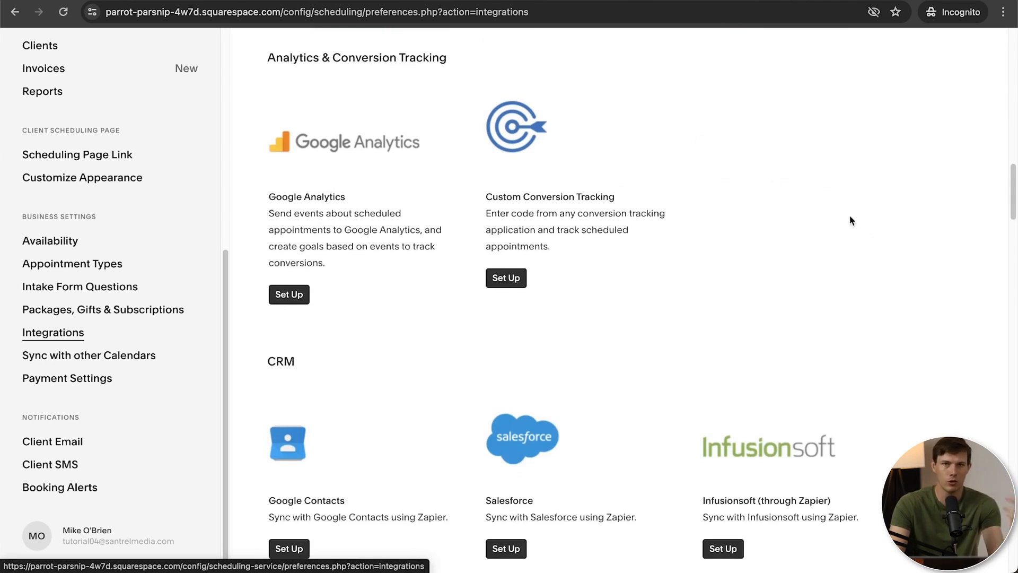
scroll(850, 220, "down", 1)
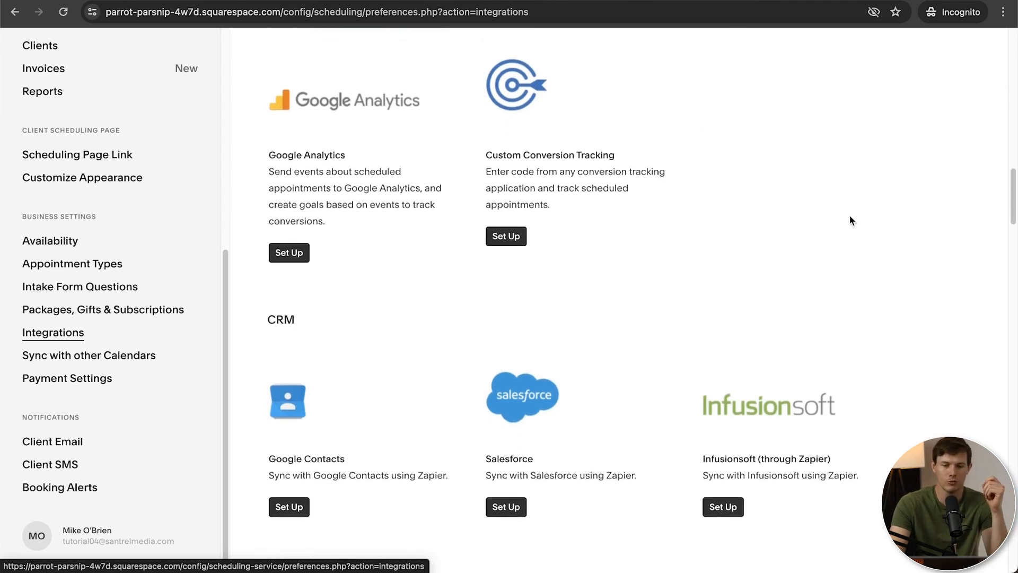
scroll(850, 221, "down", 3)
scroll(850, 221, "down", 1)
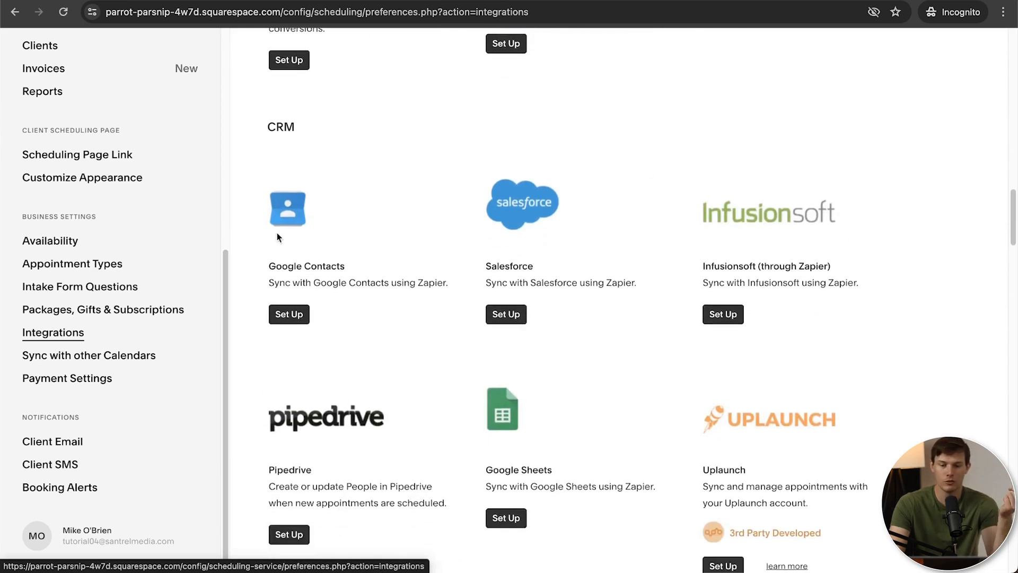
scroll(868, 249, "down", 6)
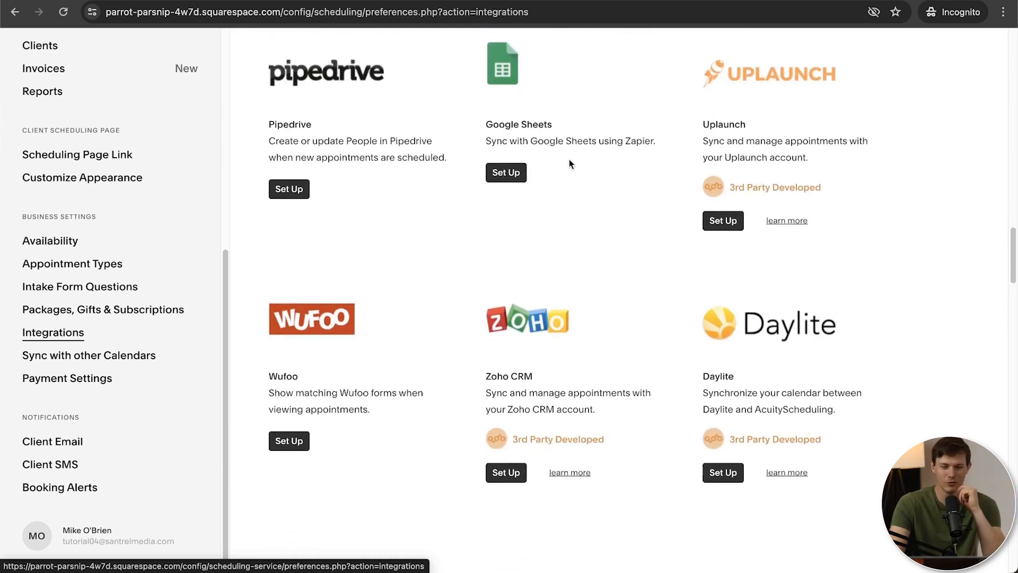
scroll(568, 159, "down", 15)
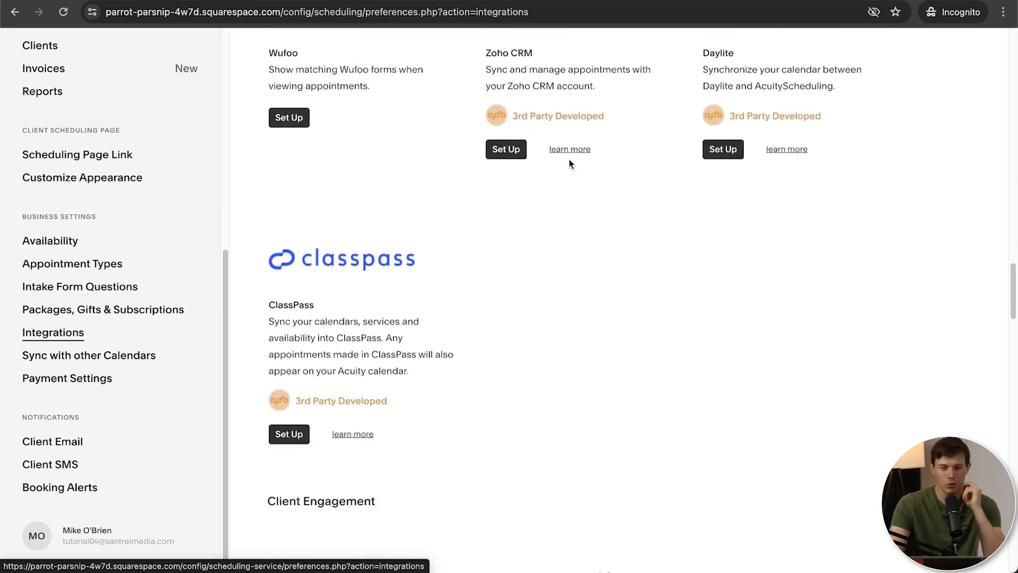
scroll(568, 159, "up", 2)
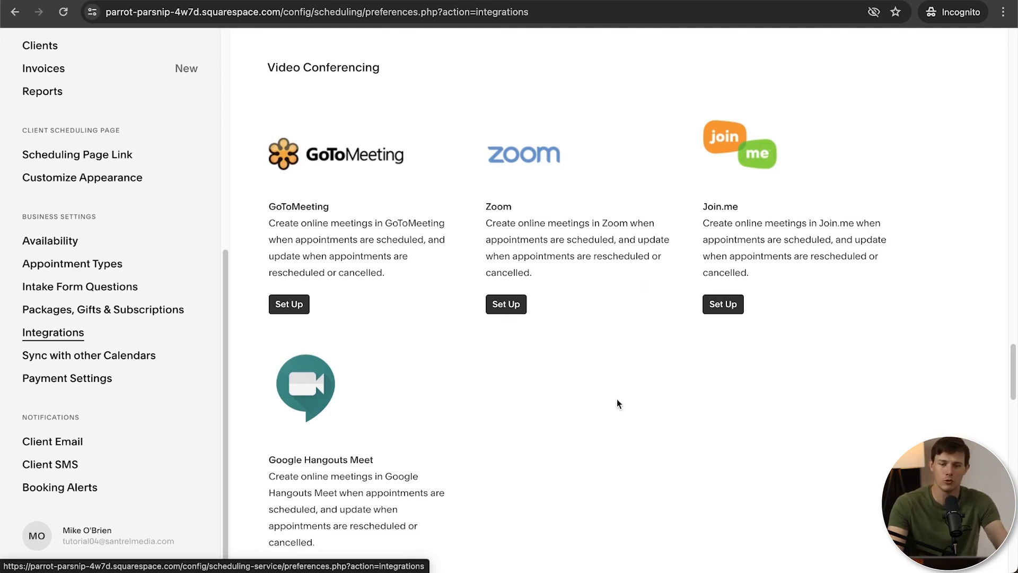
scroll(616, 403, "down", 12)
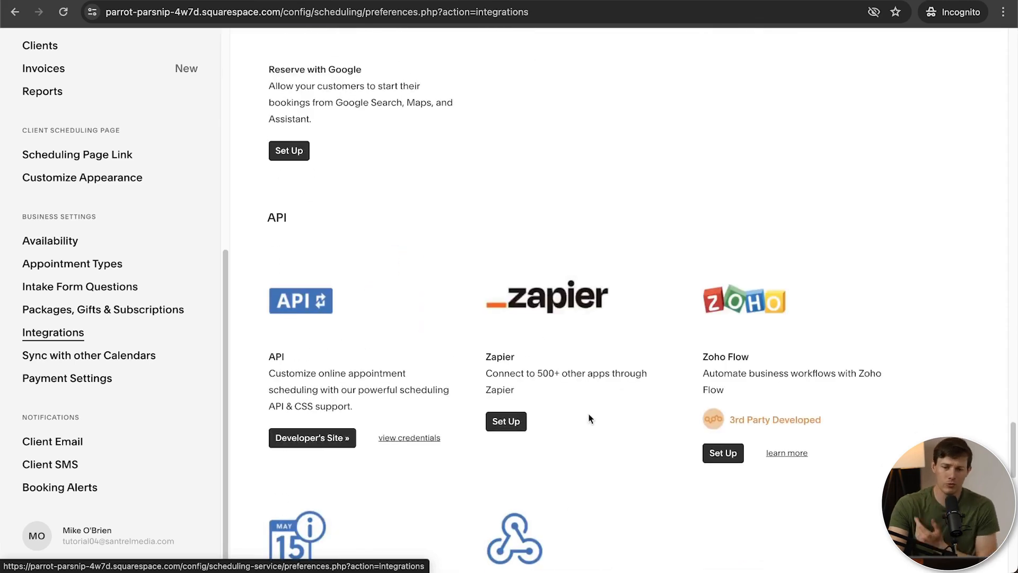
scroll(588, 417, "down", 3)
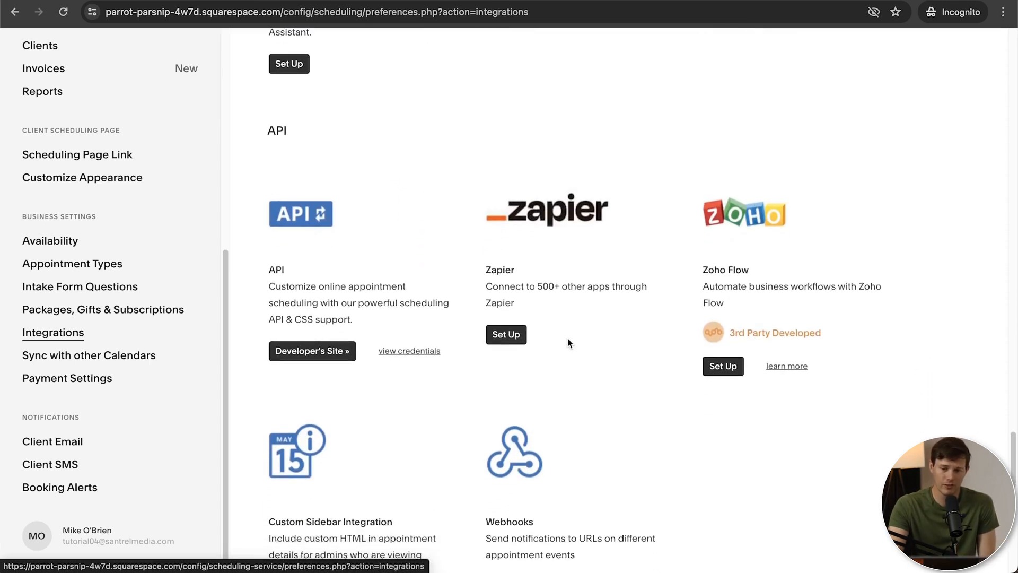
scroll(573, 326, "down", 10)
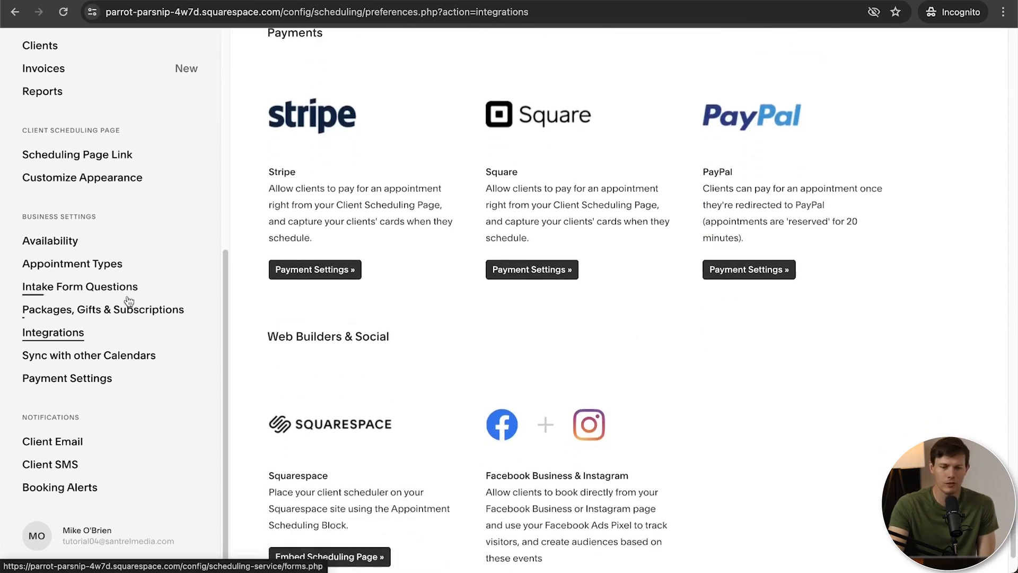
View the services available for syncing with other calendars and return to the scheduling overview
left_click(102, 355)
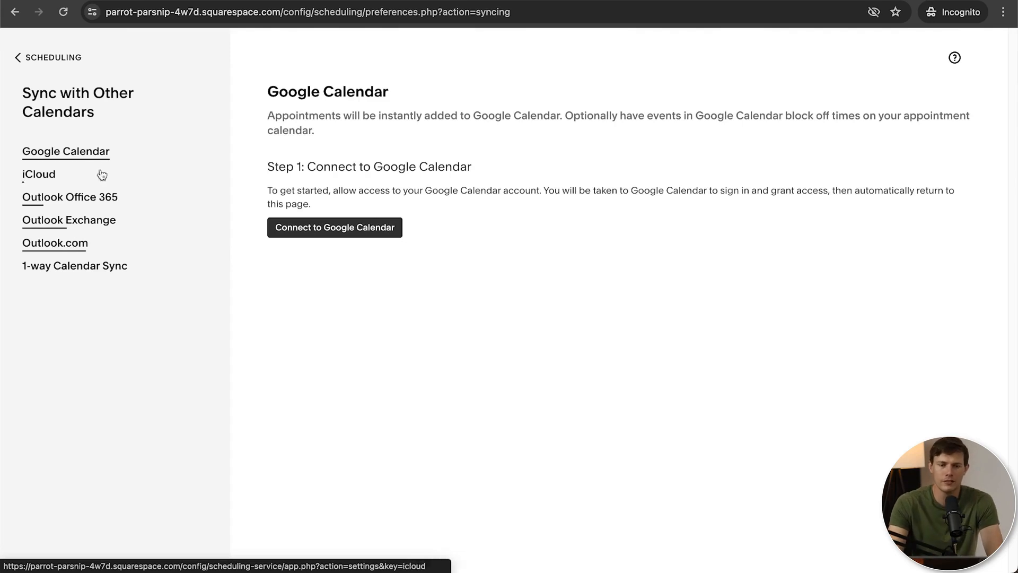
left_click(19, 57)
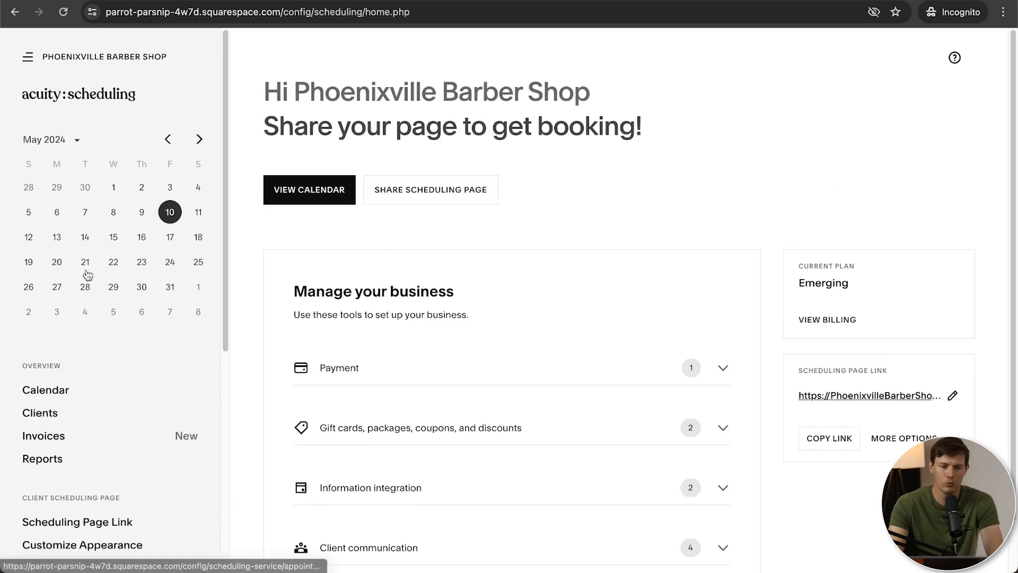
Open the payment settings and let clients pay the full amount in advance while payment information is not required
scroll(88, 274, "down", 7)
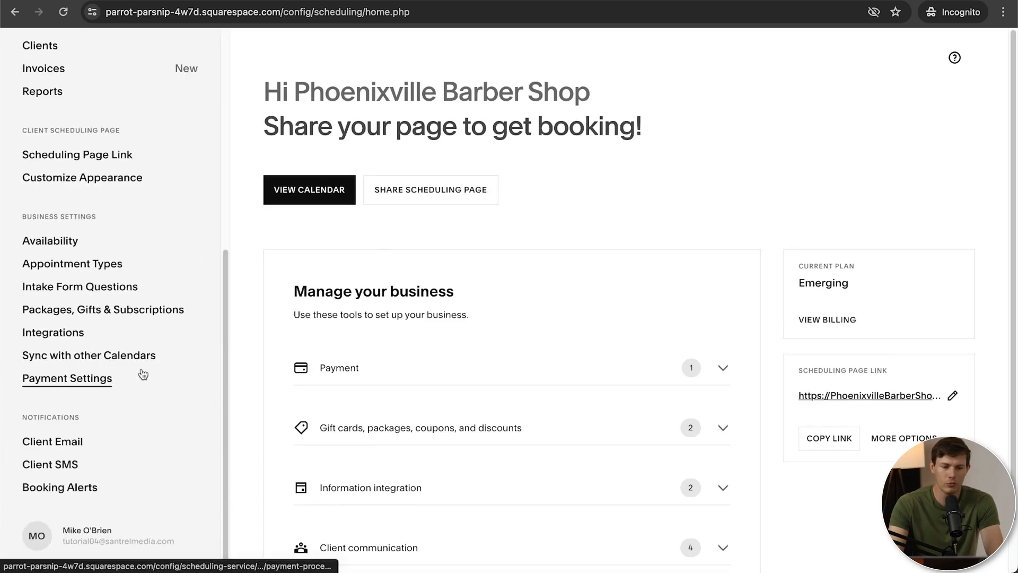
left_click(80, 381)
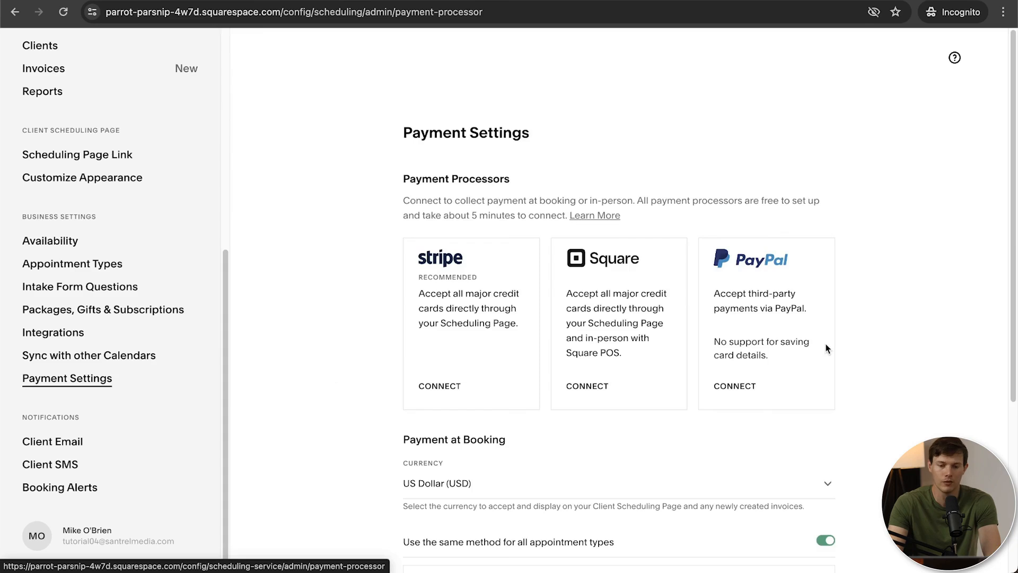
scroll(826, 348, "down", 3)
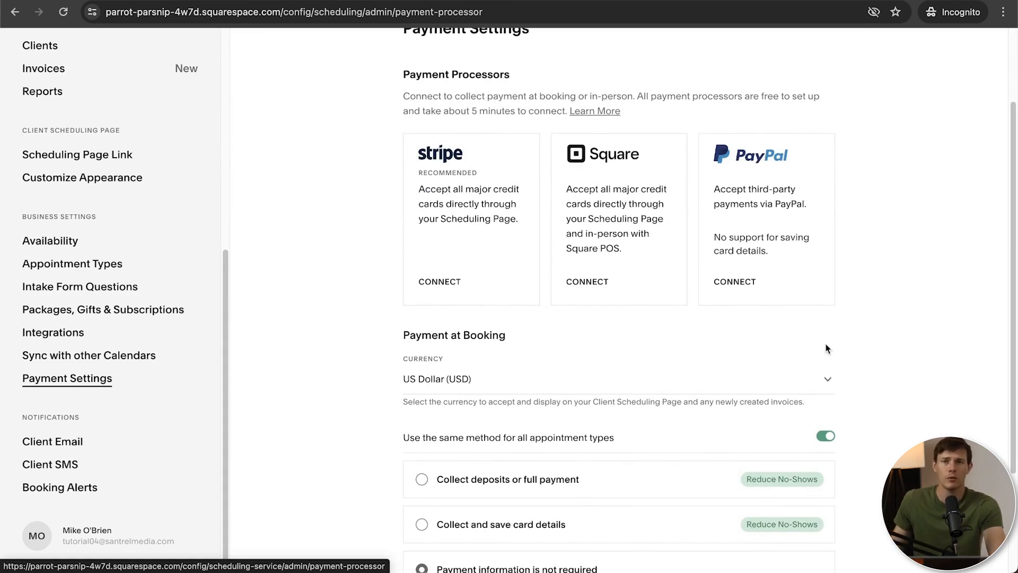
scroll(825, 348, "down", 3)
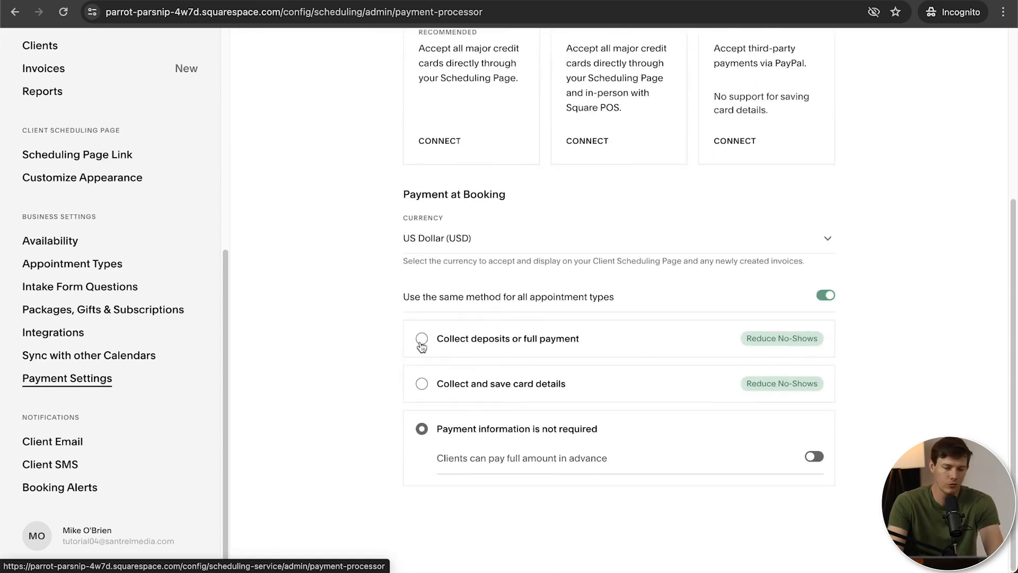
left_click(420, 343)
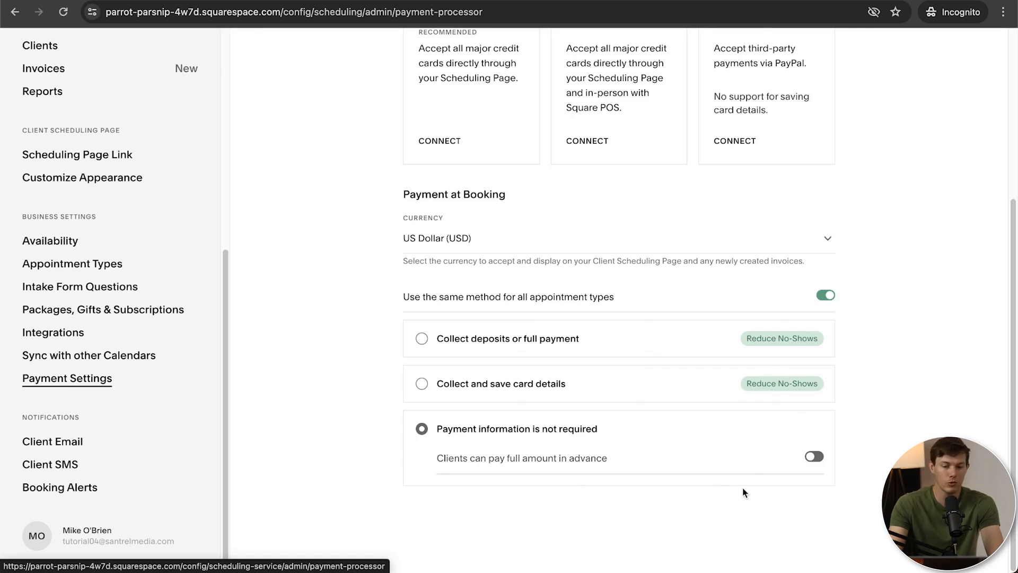
left_click(808, 458)
Connect PayPal as the payment processor using the account's e-mail address and save the payment settings
scroll(814, 461, "up", 5)
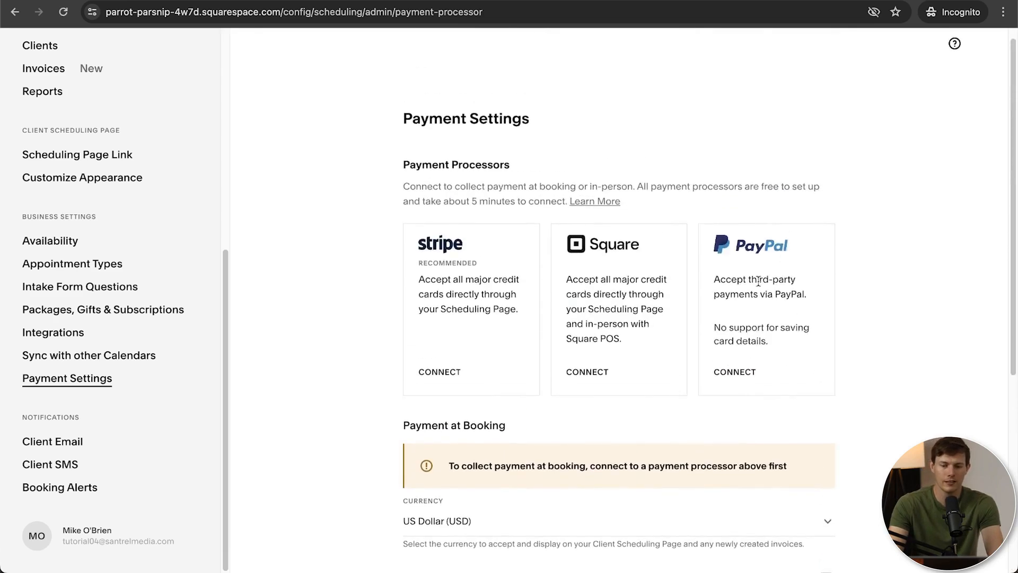
left_click(734, 372)
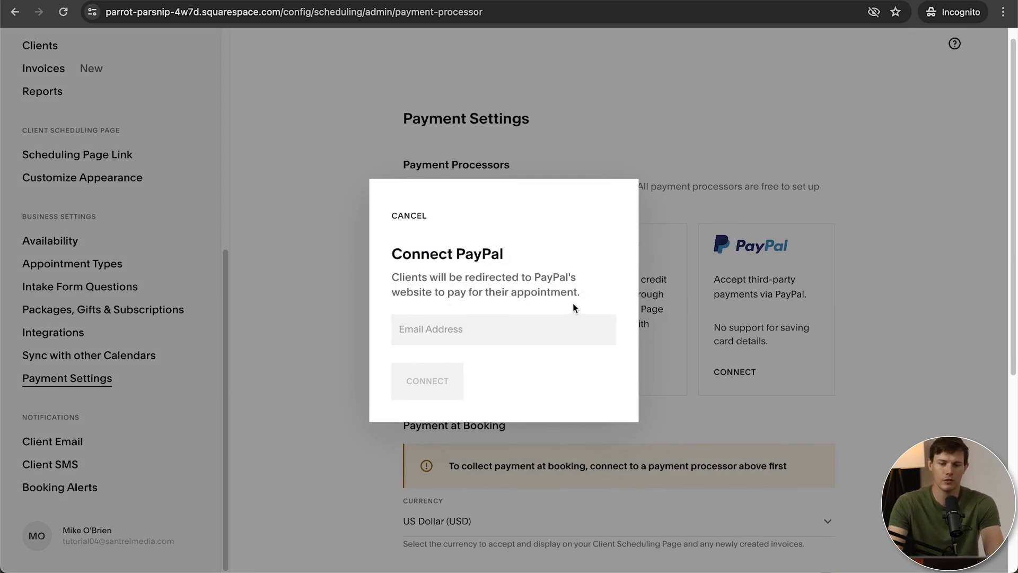
left_click(524, 330)
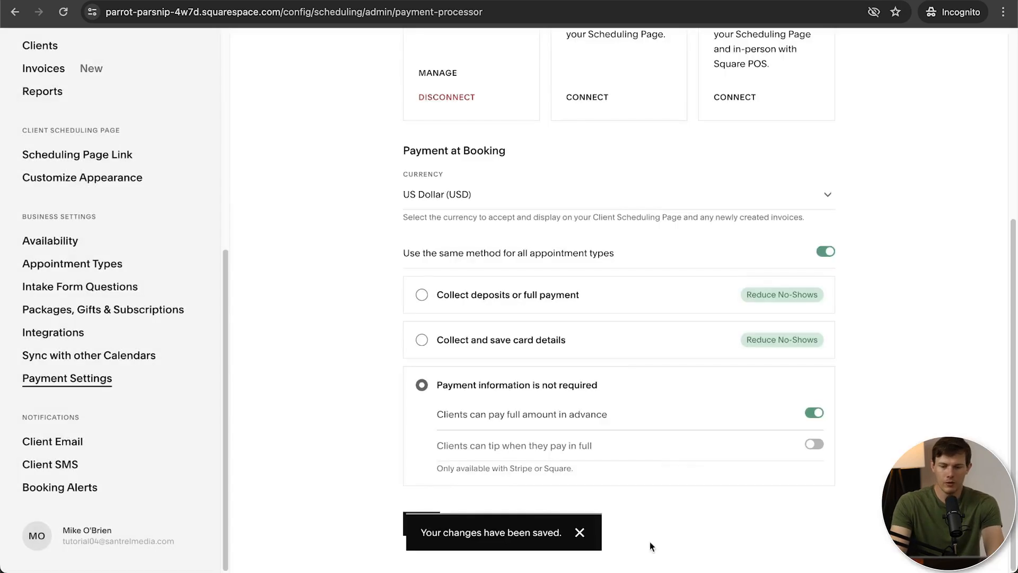
left_click(580, 531)
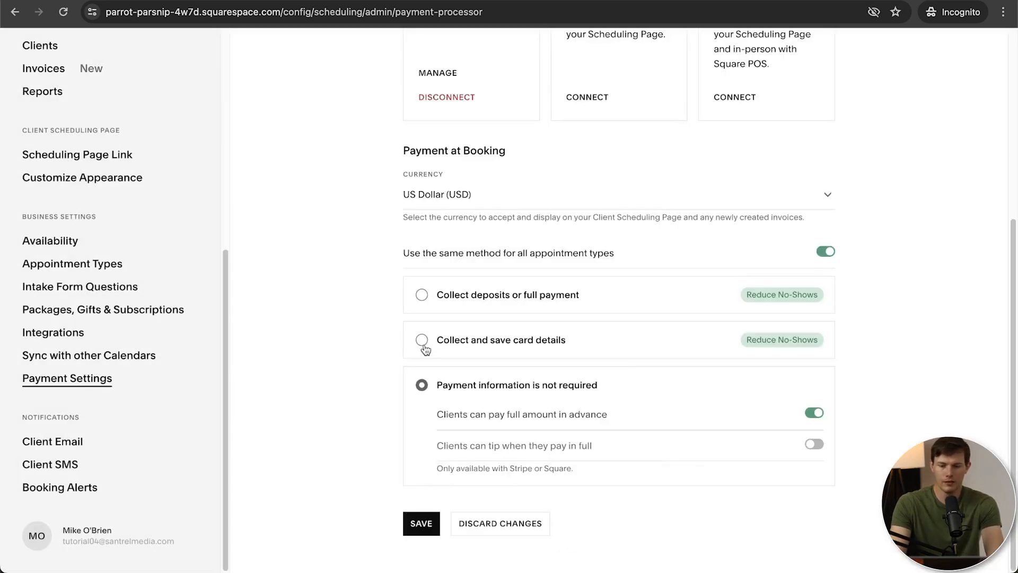
Set payment at booking to collect deposits or full payment, keep the type as Full payment, and save the changes
left_click(421, 296)
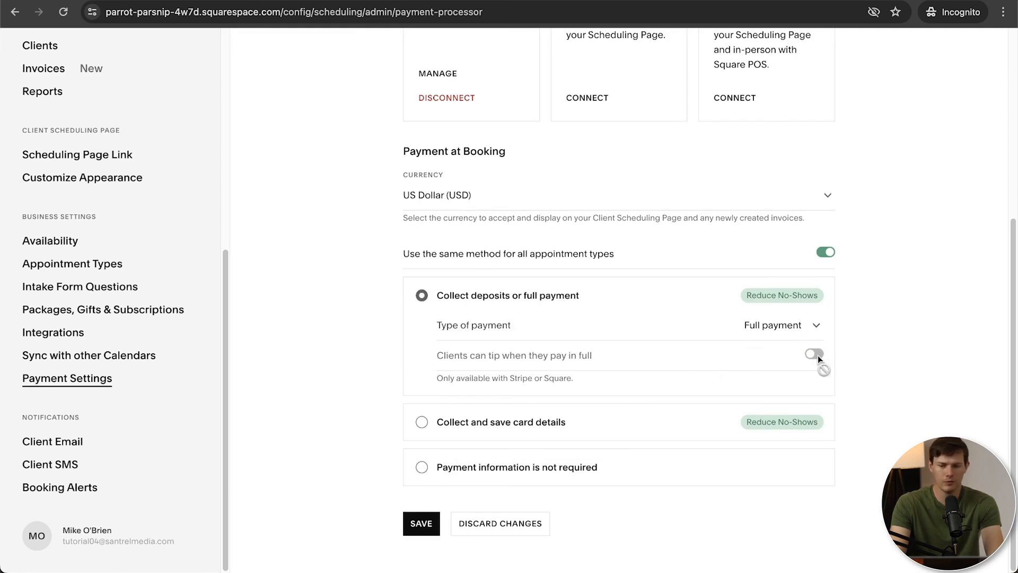
left_click(814, 326)
left_click(876, 348)
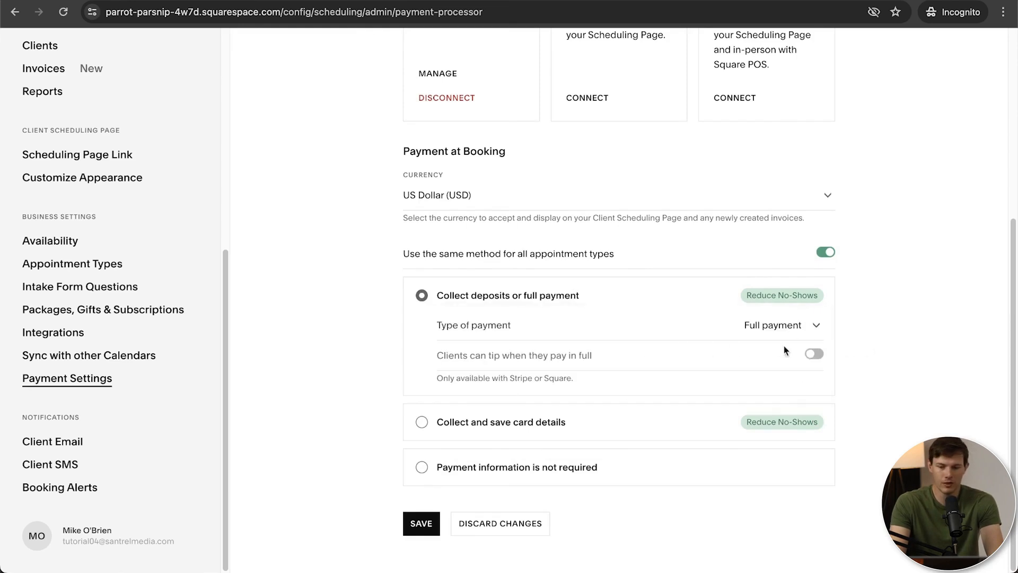
left_click(421, 523)
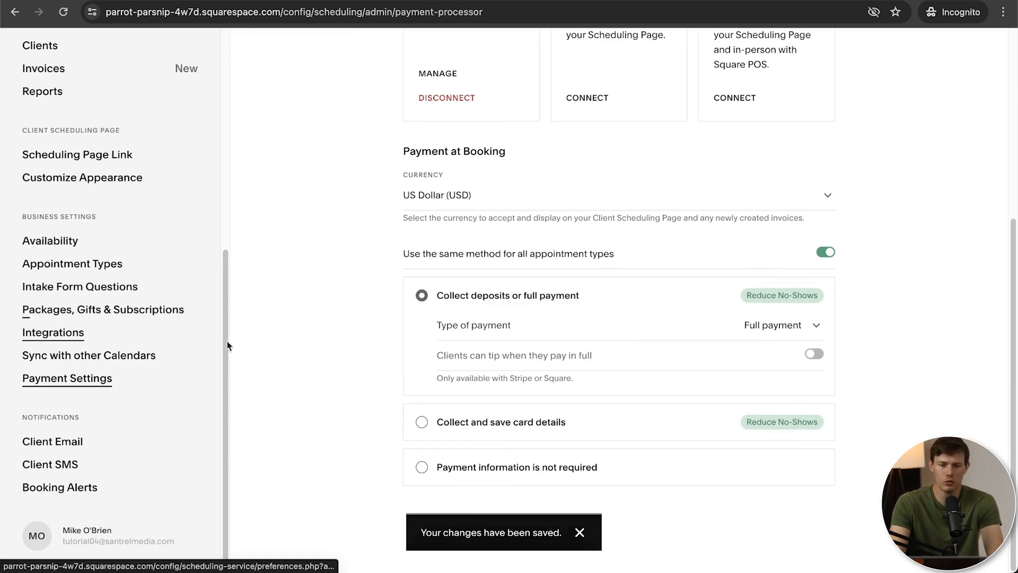
Open the client email settings and move Full cut and beard trimming to the inactive types of the Initial Confirmation template
scroll(293, 408, "up", 1)
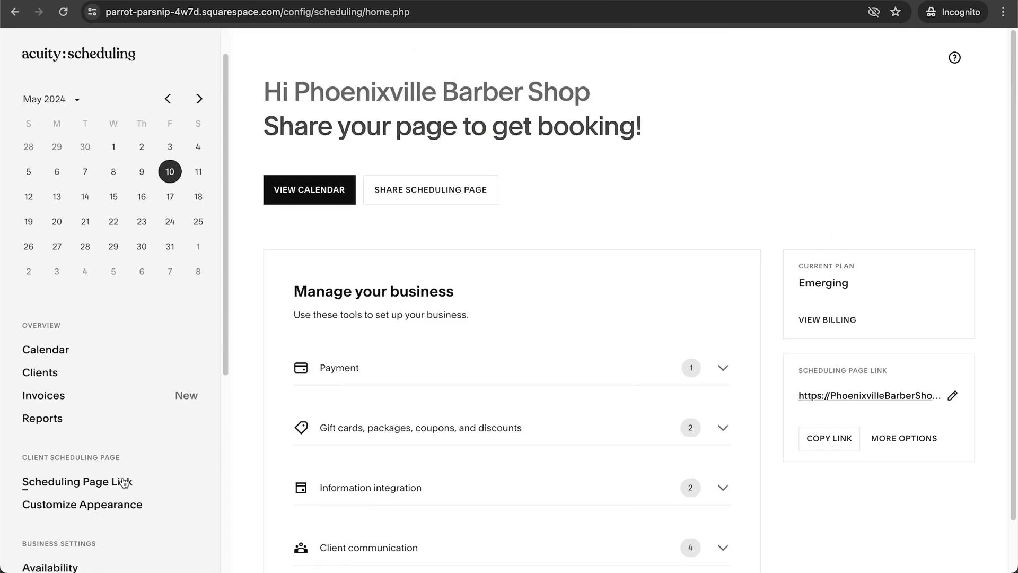
scroll(124, 481, "down", 6)
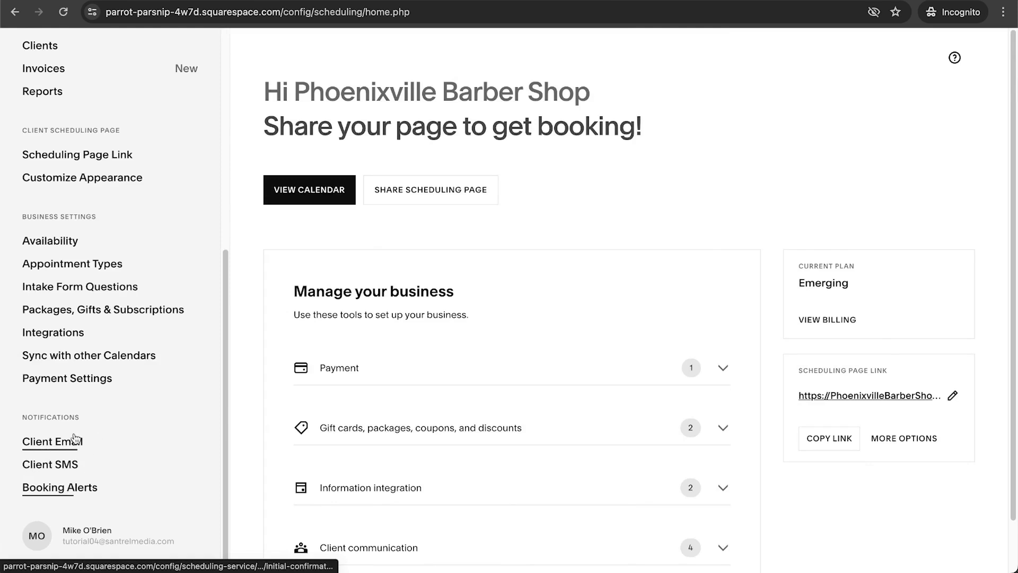
left_click(57, 440)
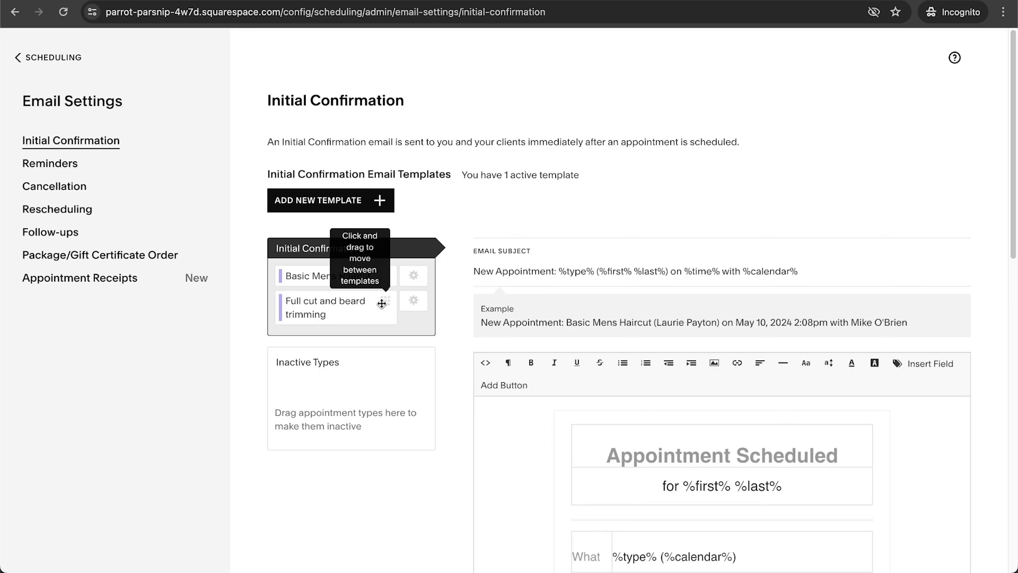
left_click_drag(382, 304, 379, 389)
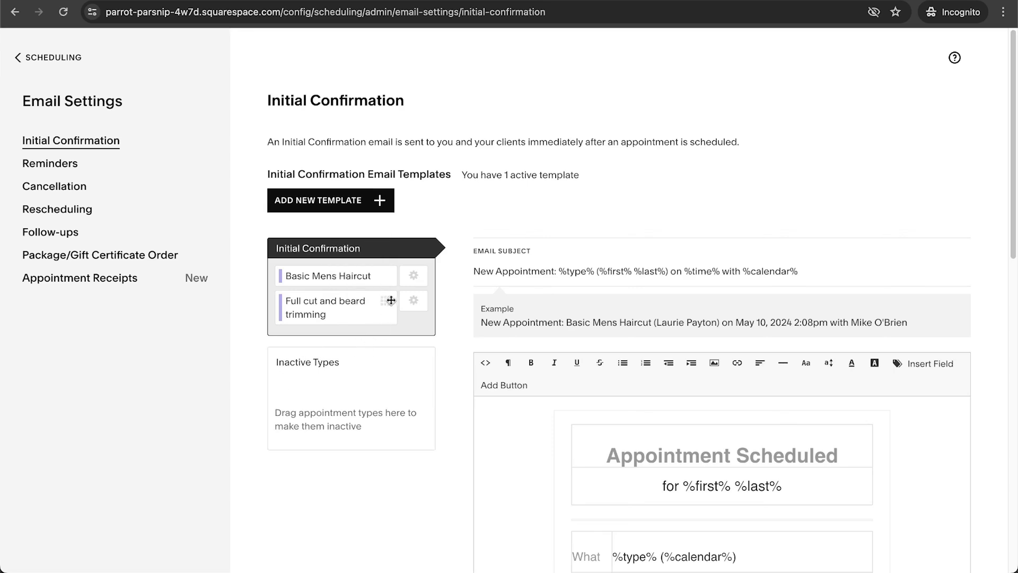
left_click_drag(383, 300, 387, 356)
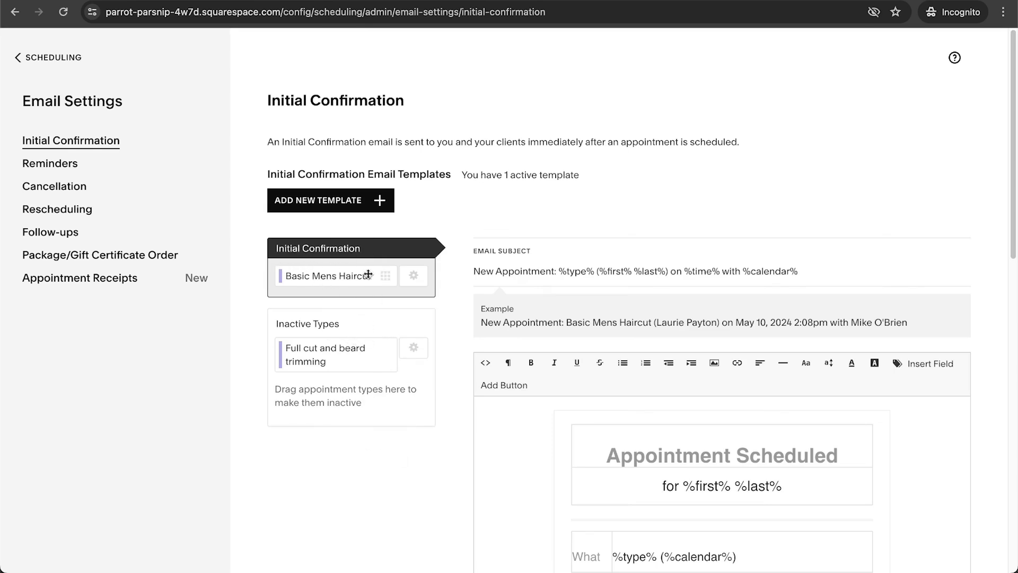
Examine the Initial Confirmation email template, including the placeholder fields in its subject, the example subject, and the message body with its buttons
scroll(683, 312, "down", 7)
scroll(684, 313, "down", 3)
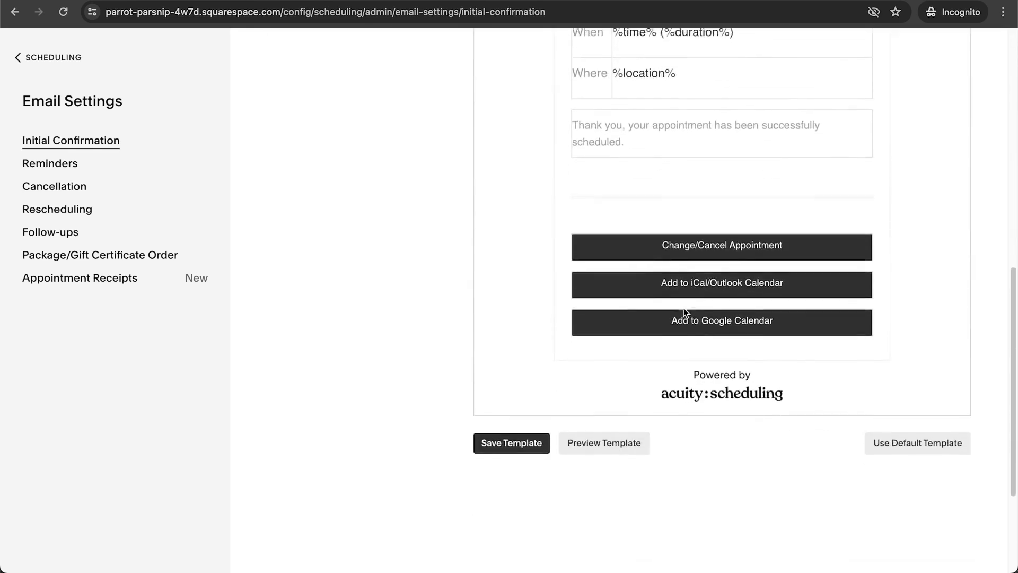
scroll(683, 318, "up", 10)
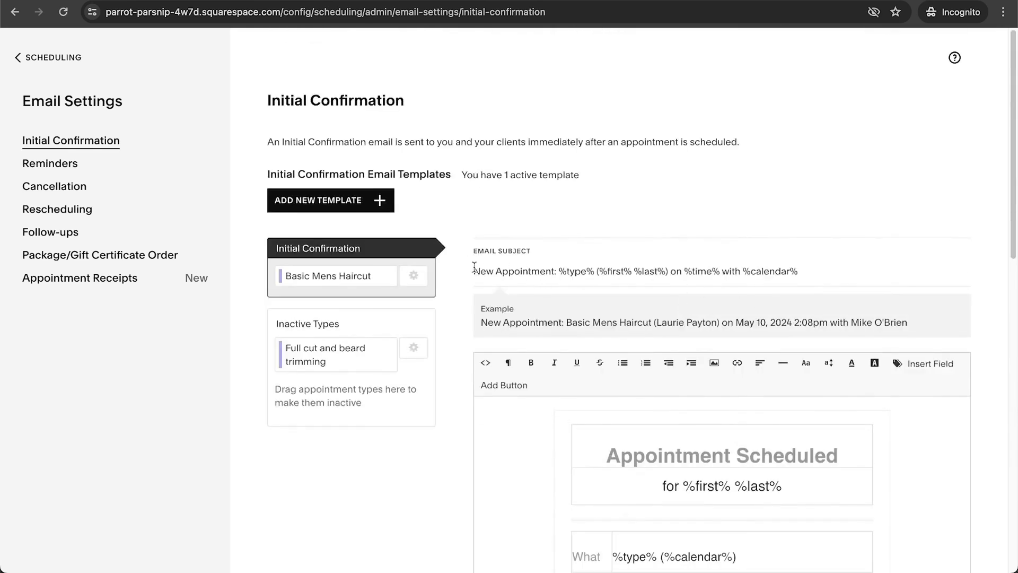
left_click_drag(559, 271, 673, 269)
left_click(562, 274)
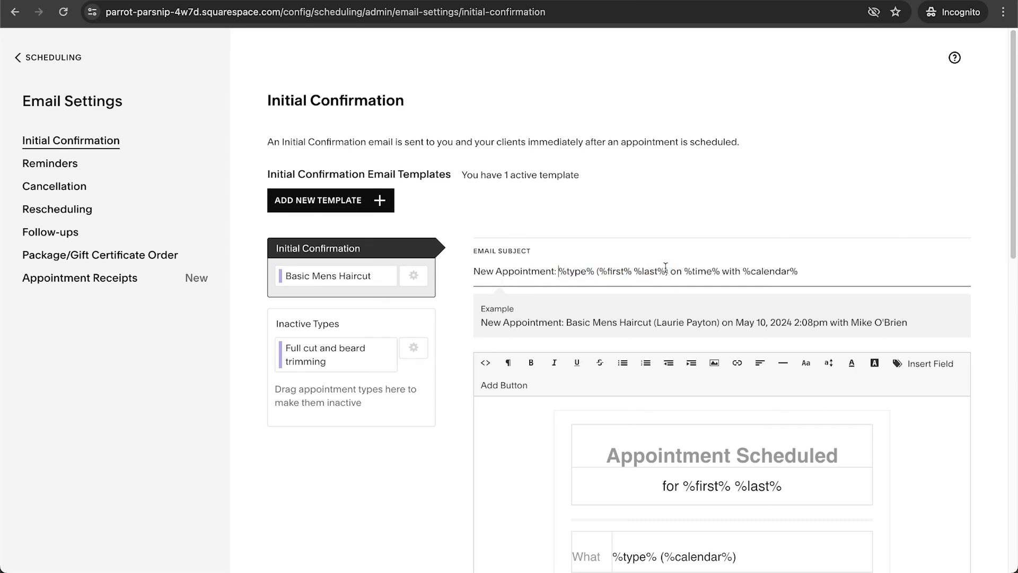
left_click_drag(684, 270, 839, 263)
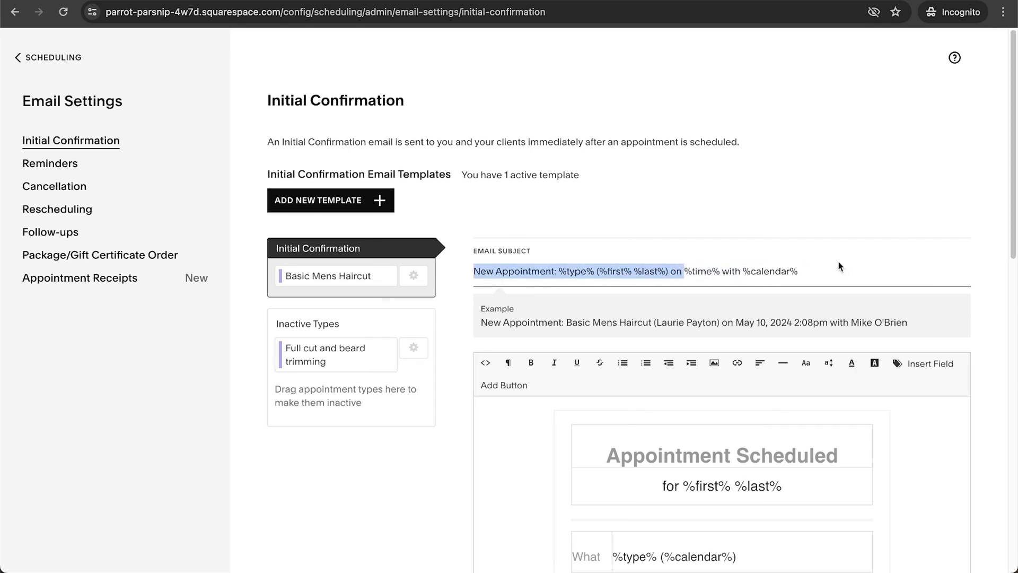
left_click(795, 273)
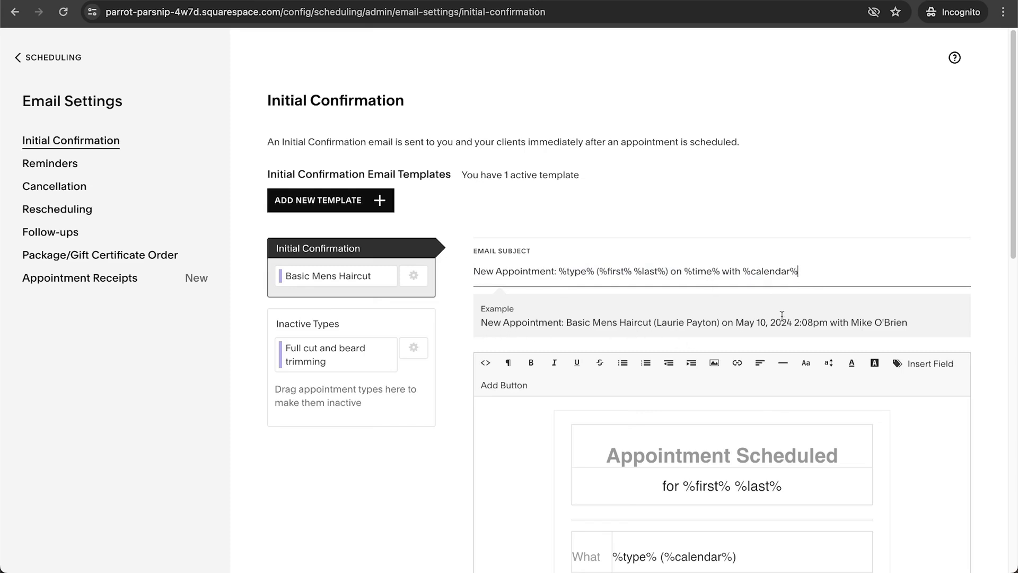
left_click_drag(914, 324, 538, 322)
left_click(538, 321)
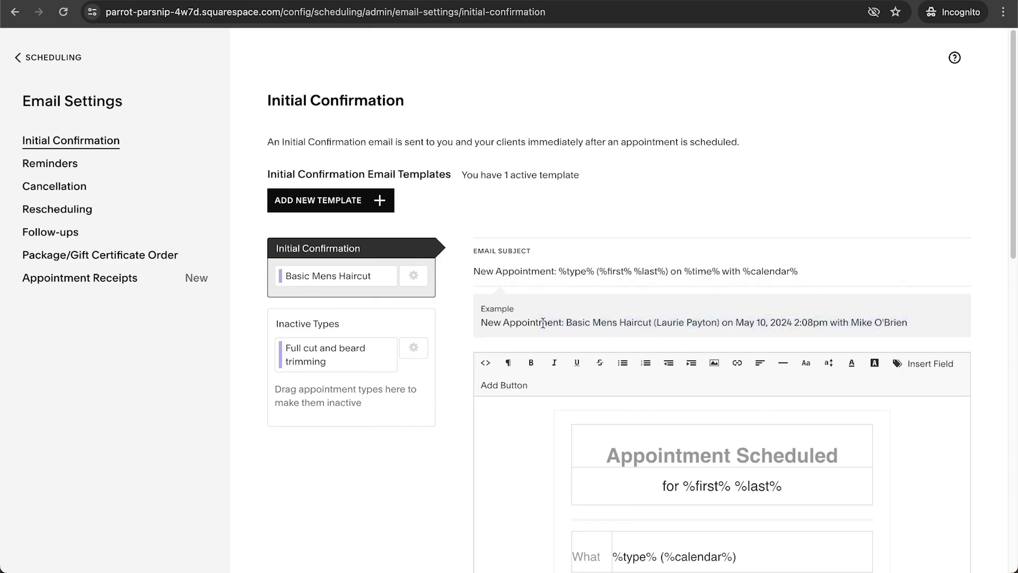
scroll(543, 323, "down", 3)
scroll(543, 323, "down", 5)
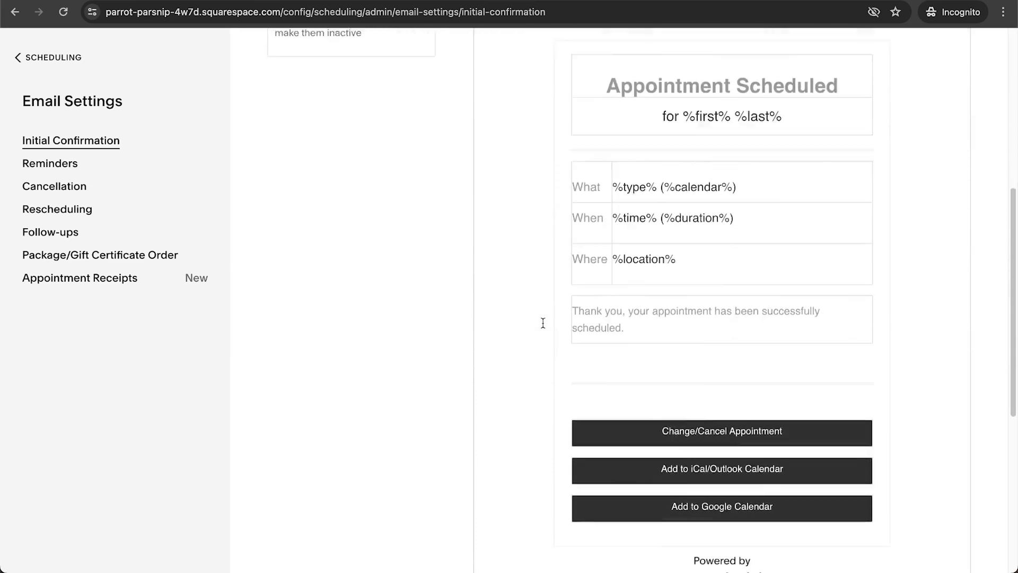
Look over the Initial Confirmation template once more, from its subject line down to the change/cancel and calendar buttons
scroll(542, 323, "up", 3)
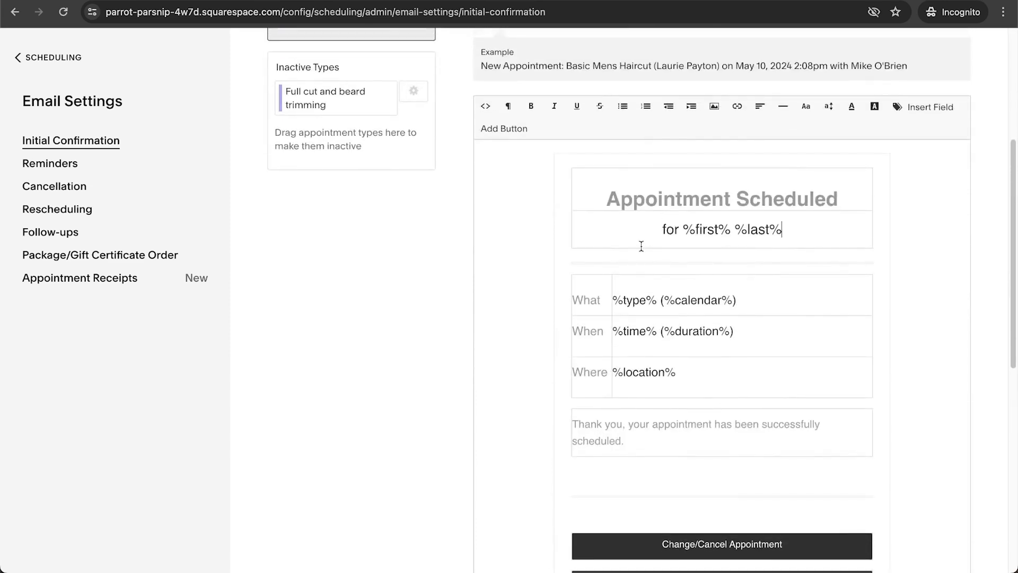
scroll(738, 393, "down", 6)
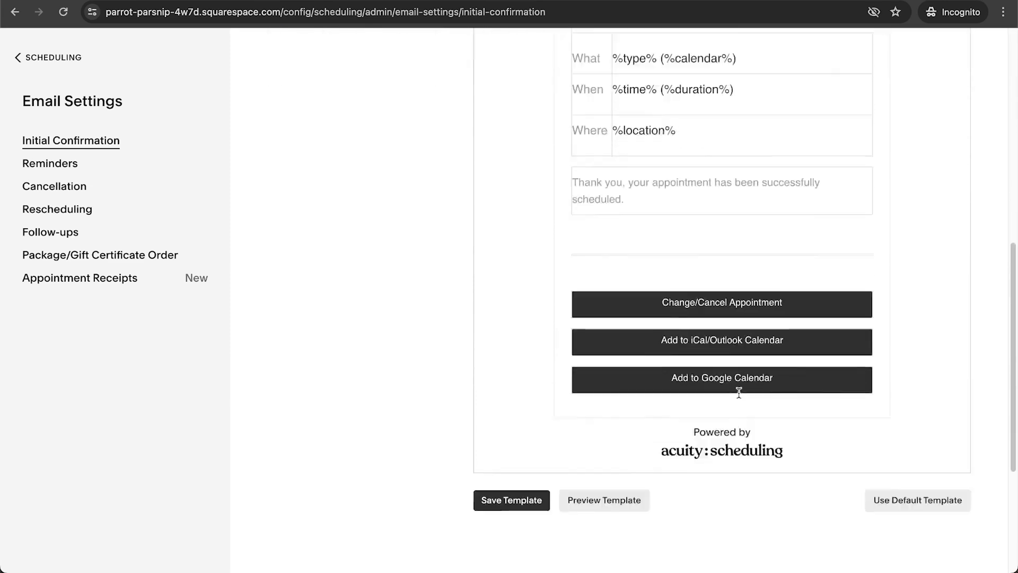
scroll(740, 396, "up", 10)
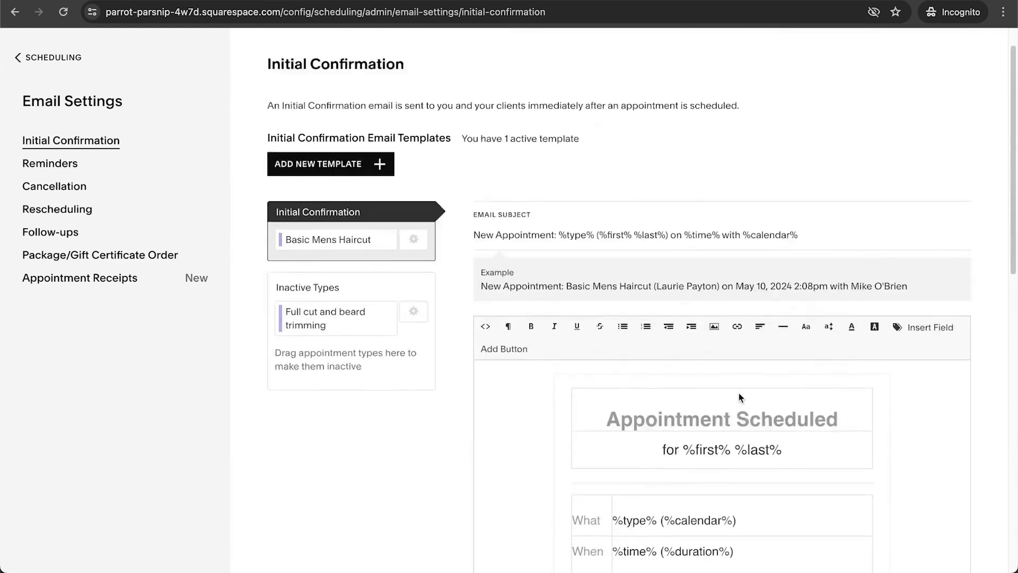
scroll(739, 392, "down", 6)
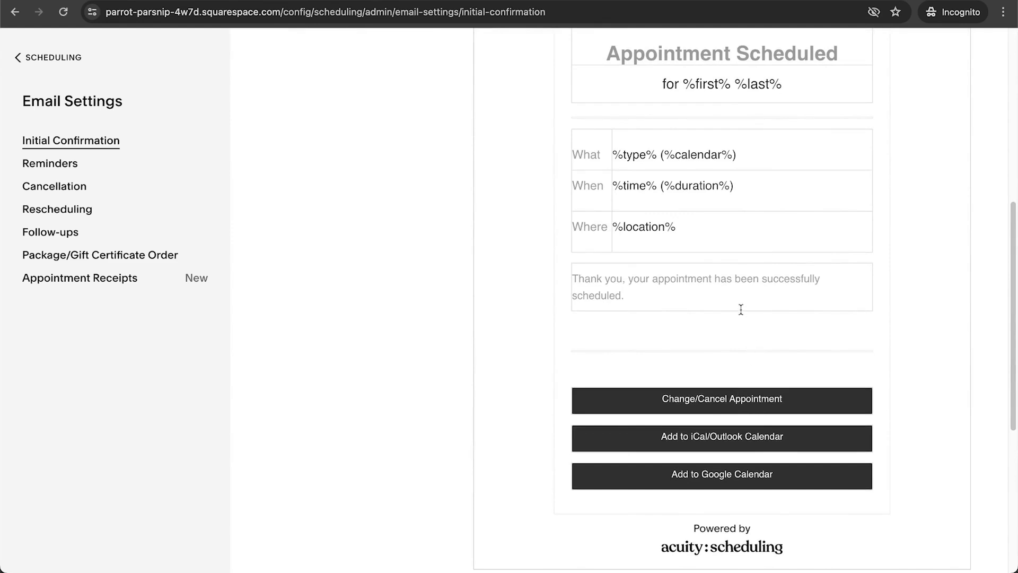
scroll(740, 308, "up", 8)
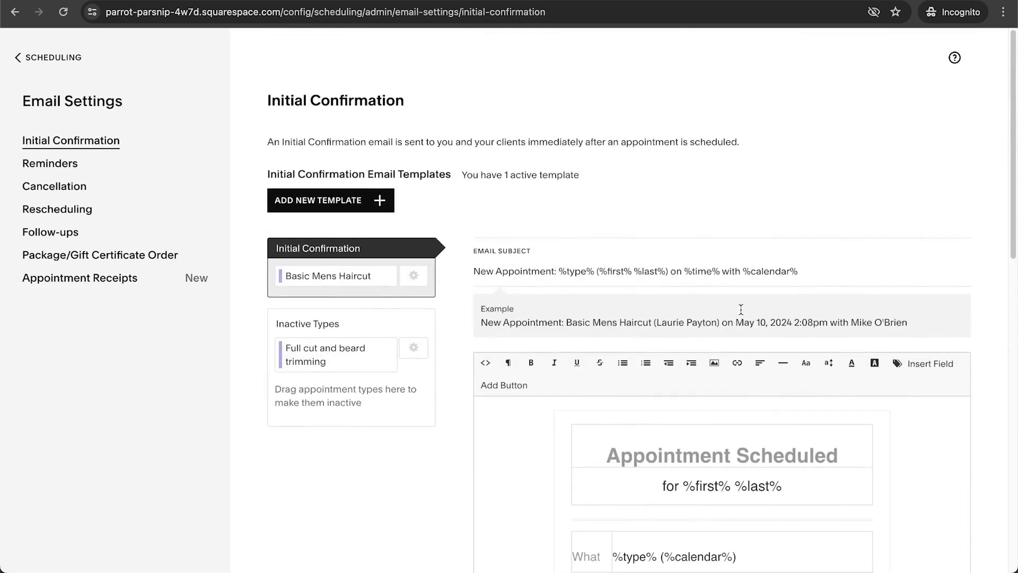
Add an extra email reminder sent to clients only, set it to 72 hours before their appointment, and save its settings
left_click(47, 167)
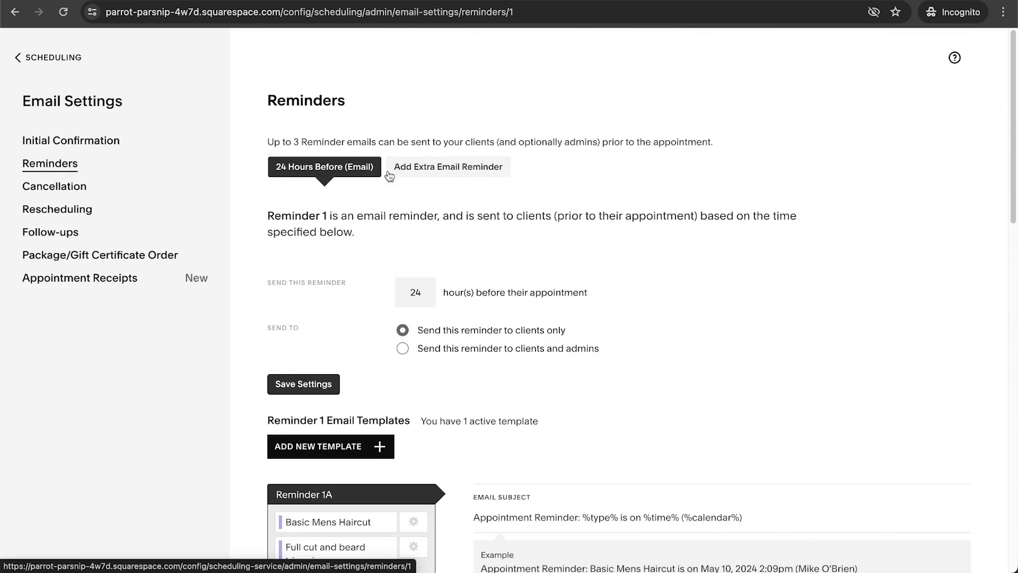
left_click(470, 173)
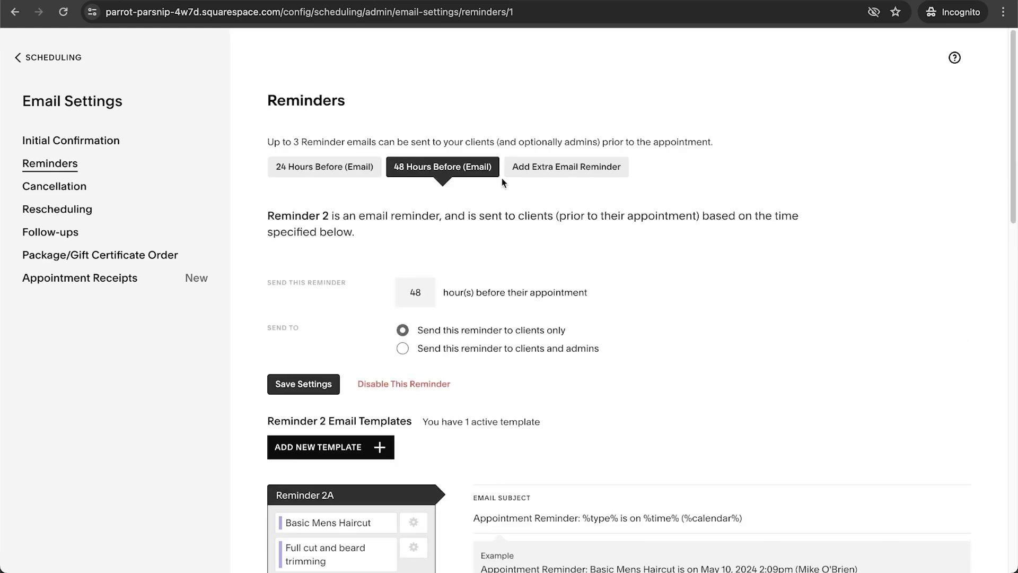
left_click_drag(422, 292, 396, 292)
type("72")
scroll(509, 254, "down", 2)
scroll(590, 302, "down", 5)
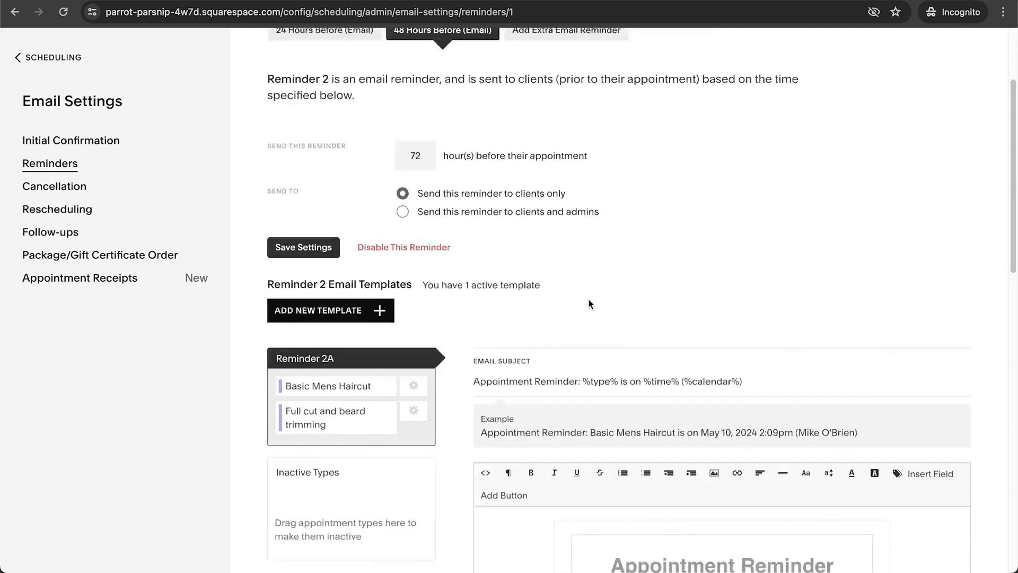
scroll(590, 304, "down", 1)
scroll(778, 336, "down", 6)
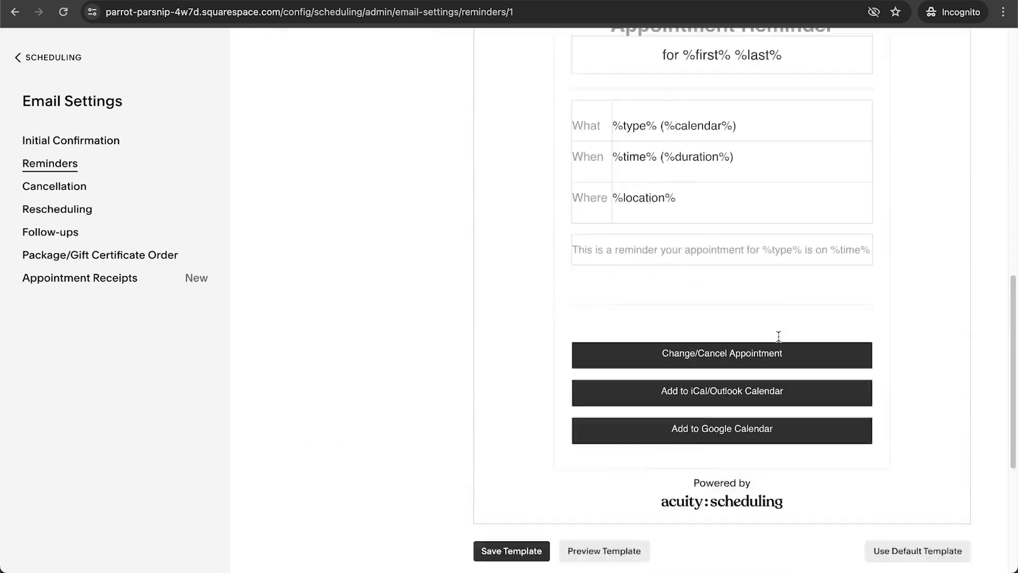
scroll(778, 336, "up", 13)
left_click(339, 384)
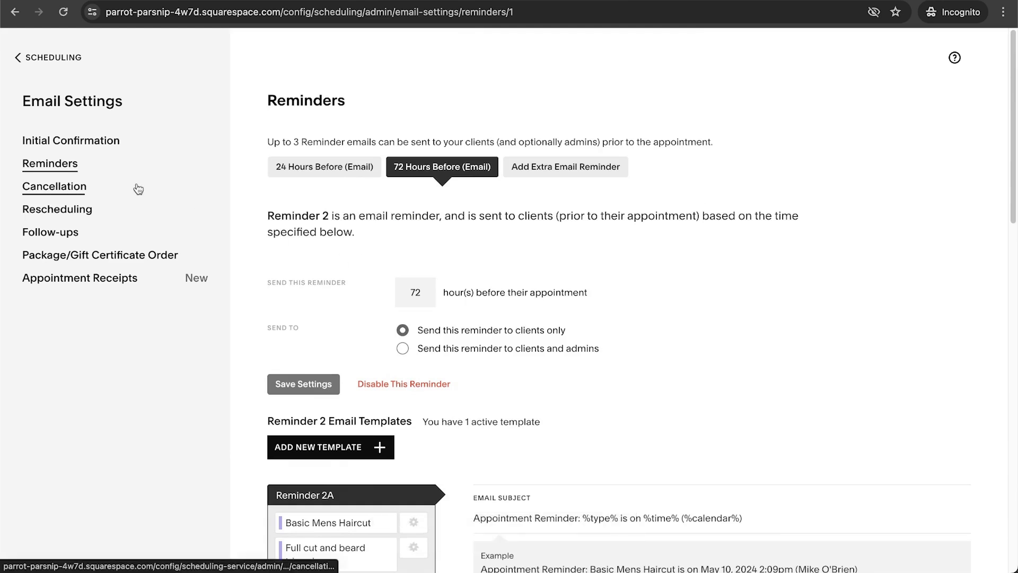
Add the line "Here is the link .....com" below the message in the Cancellation email template and save the template
left_click(62, 193)
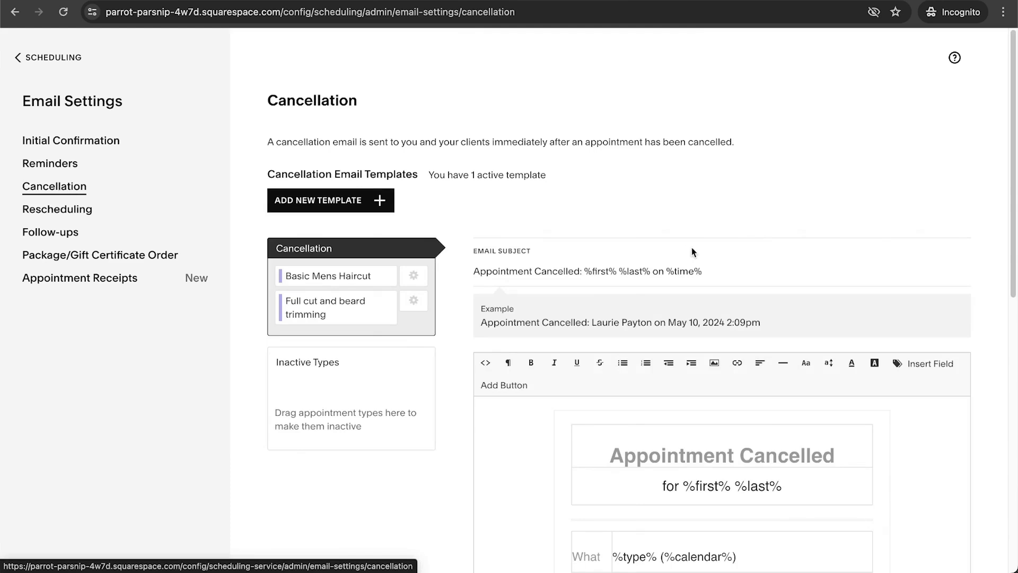
scroll(761, 422, "down", 7)
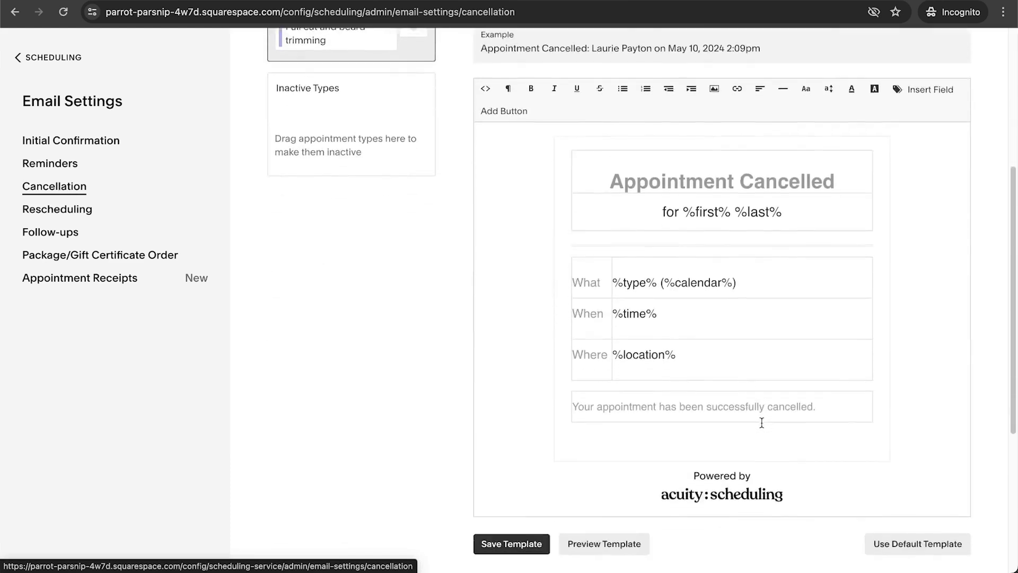
scroll(761, 422, "up", 2)
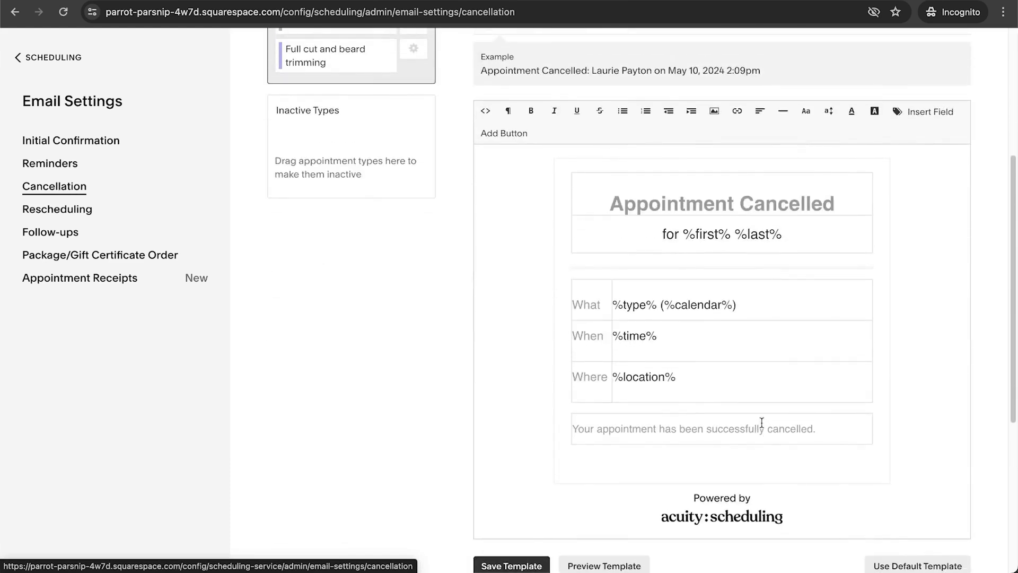
right_click(761, 422)
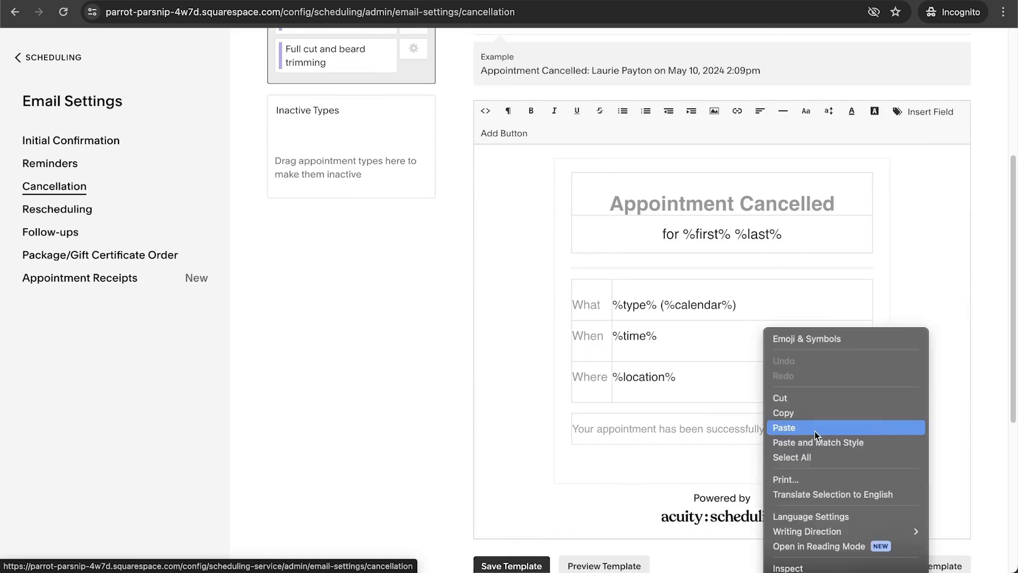
left_click(631, 442)
left_click(845, 433)
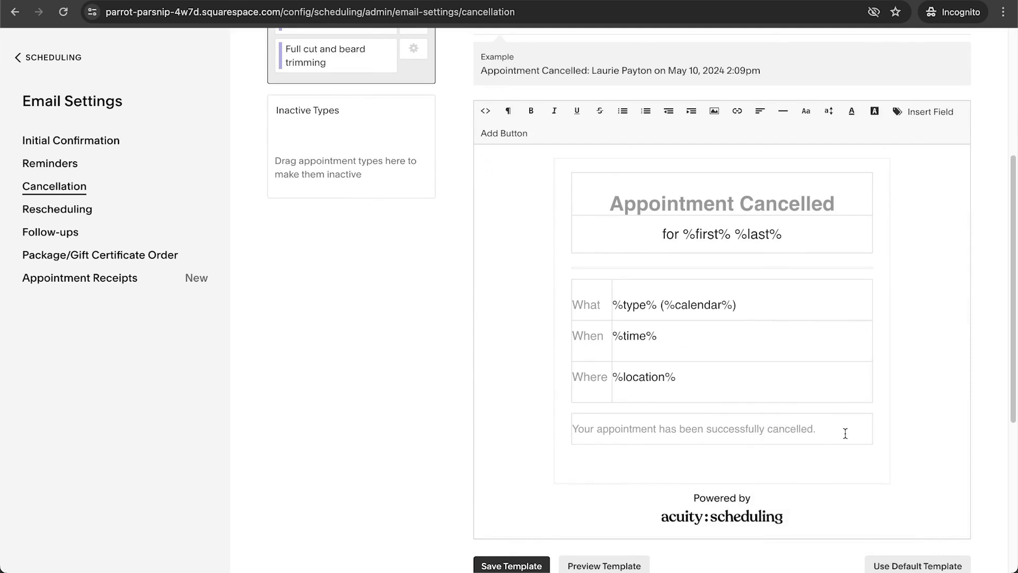
key("Return")
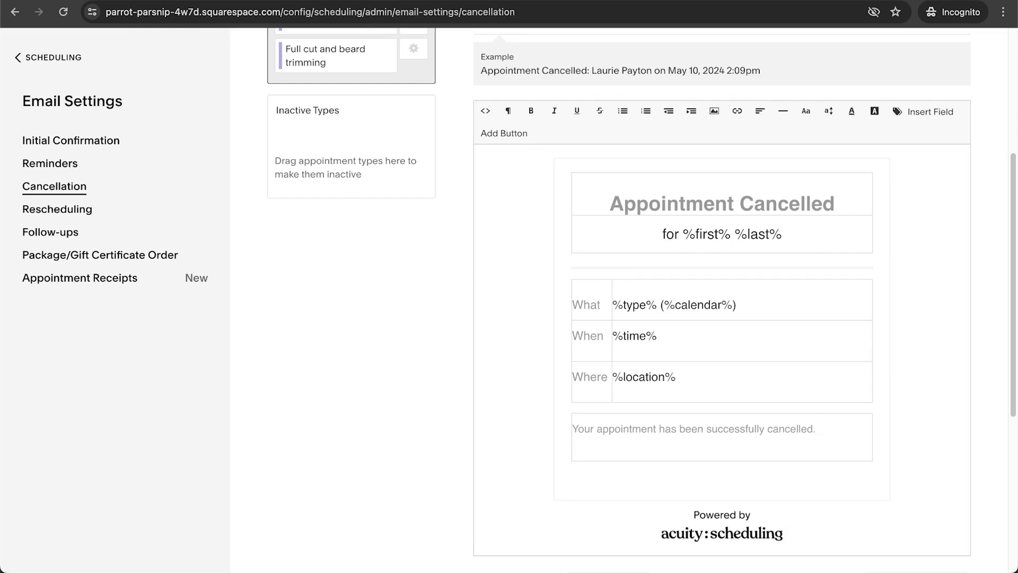
type("Here is the link .....com")
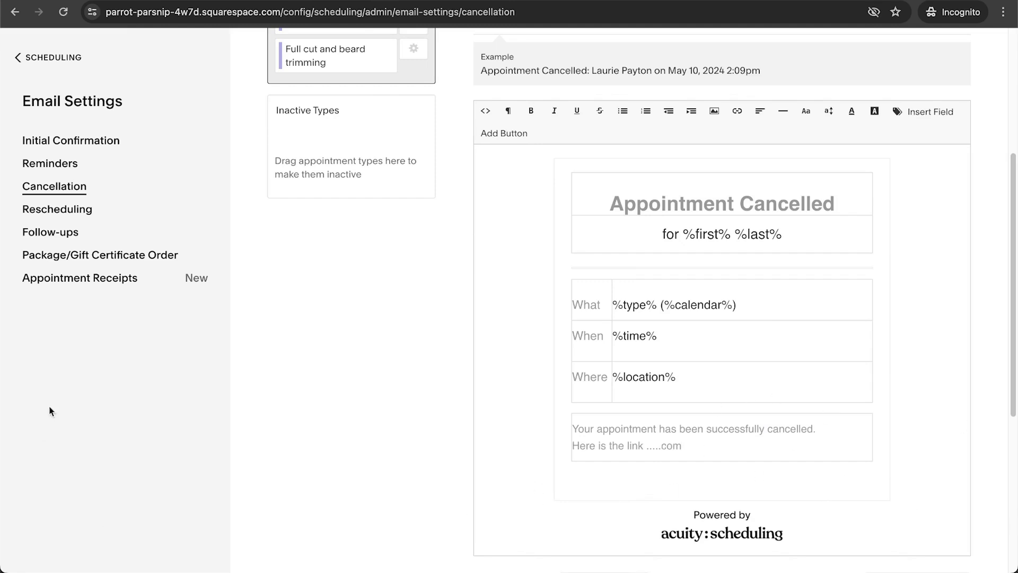
scroll(475, 345, "up", 5)
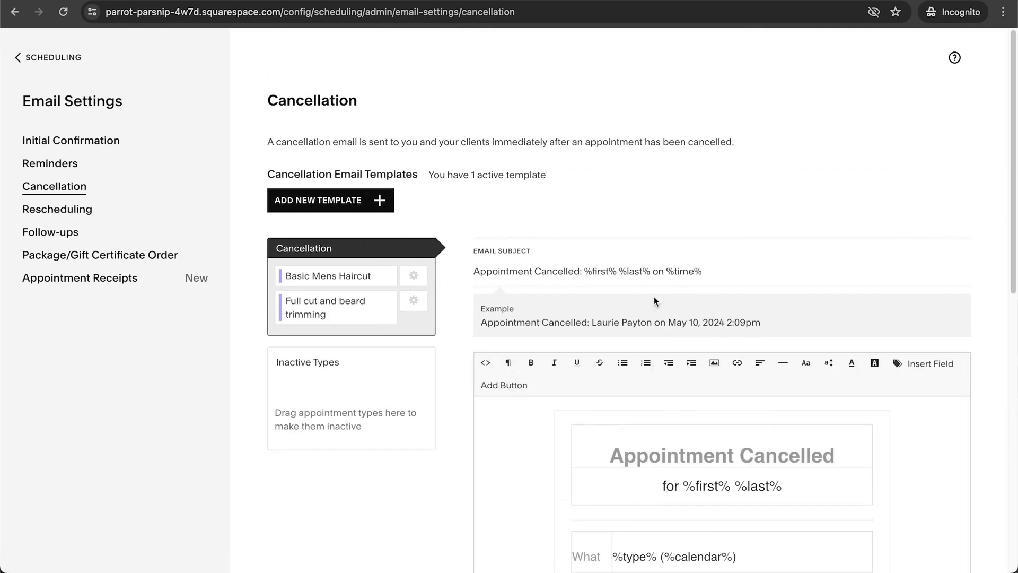
scroll(653, 297, "down", 10)
left_click(504, 266)
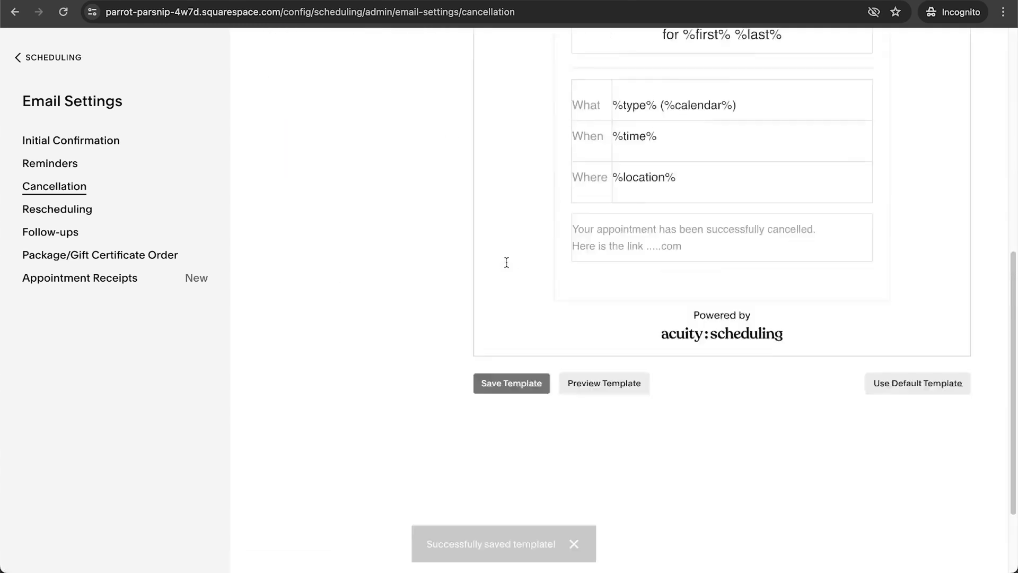
scroll(507, 262, "up", 5)
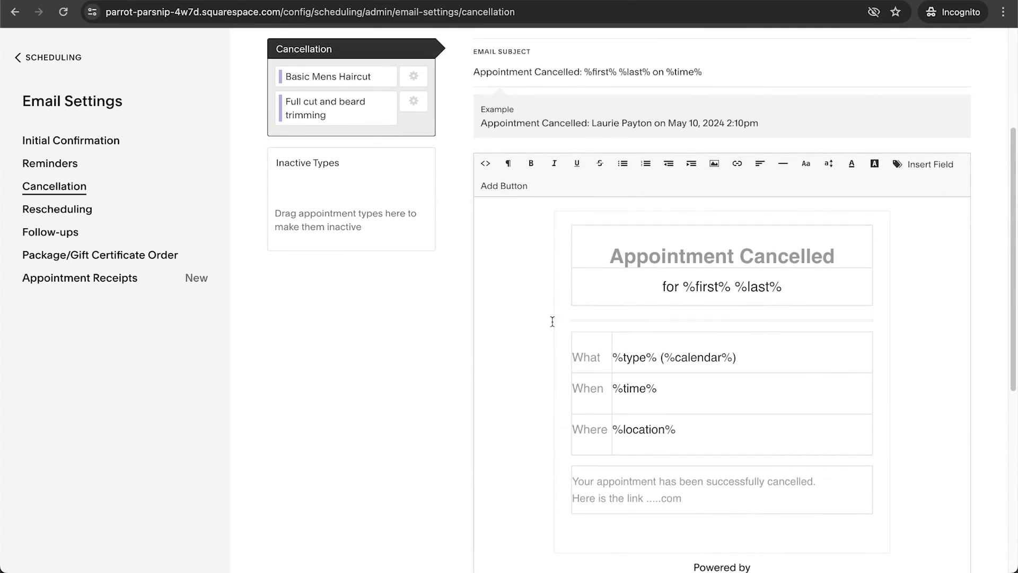
Review the Rescheduling email template with its old and new time fields, and read the description of the Follow-ups emails
left_click(88, 214)
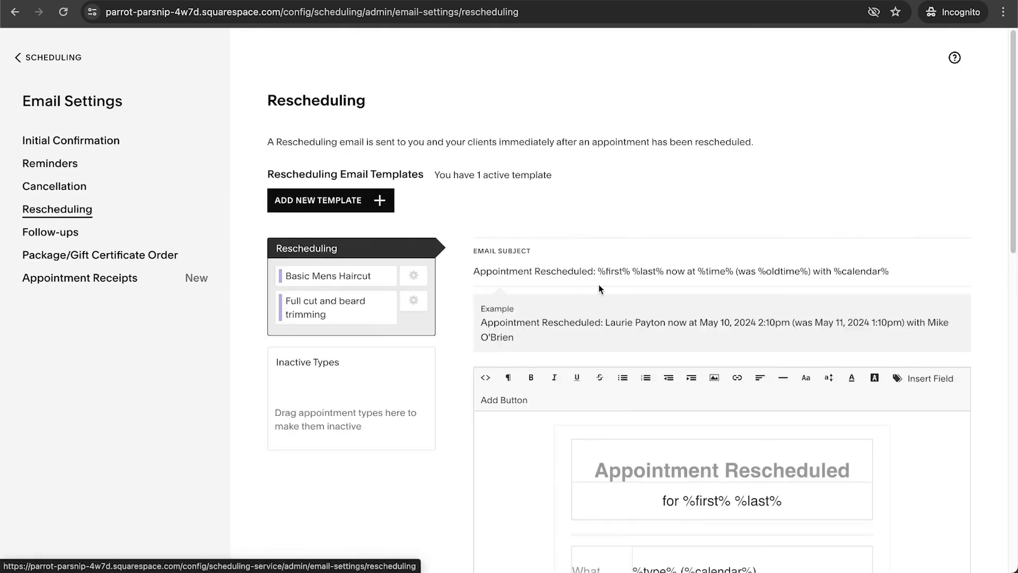
scroll(599, 285, "down", 5)
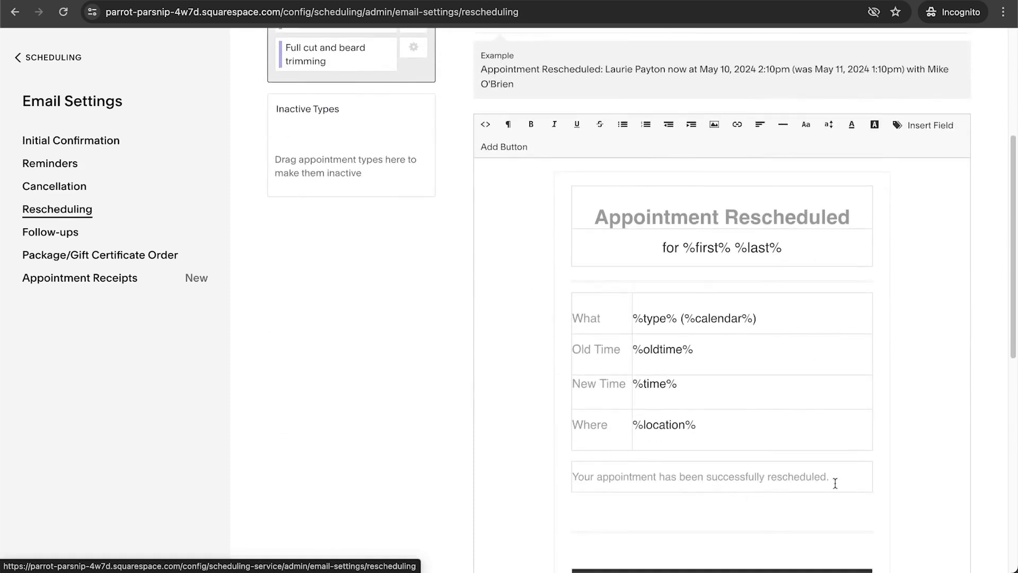
scroll(831, 267, "down", 5)
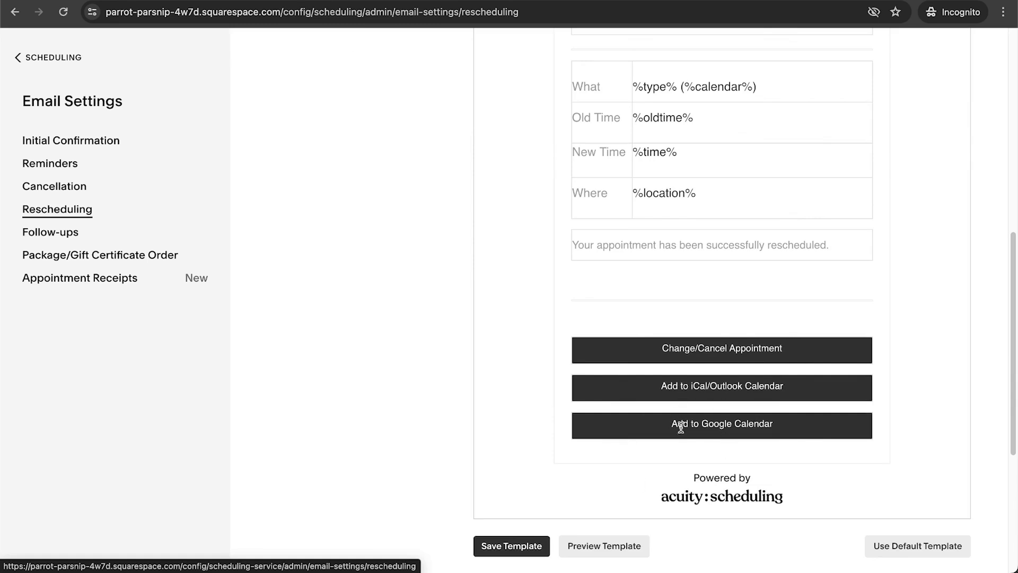
scroll(602, 443, "up", 4)
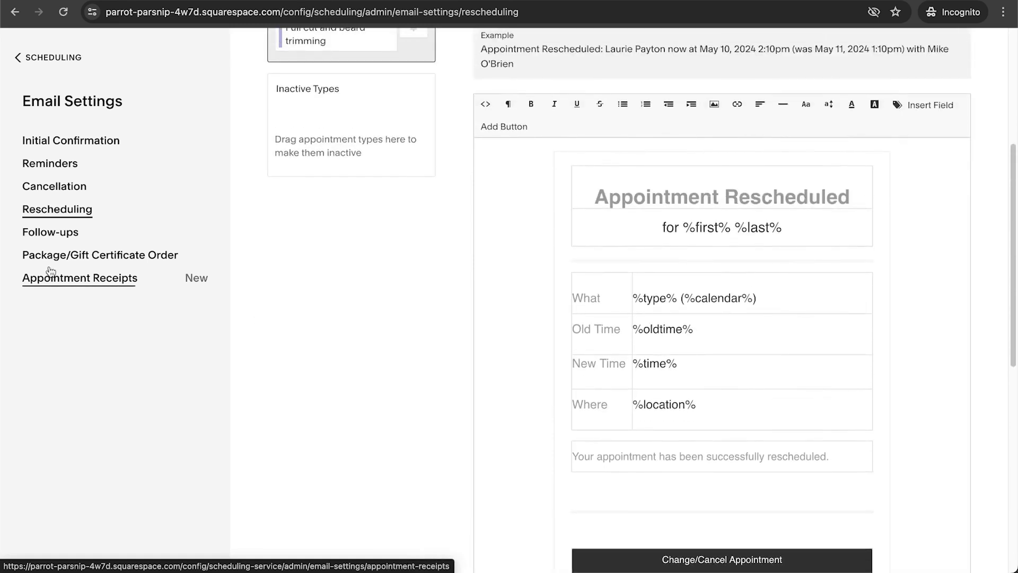
left_click(53, 237)
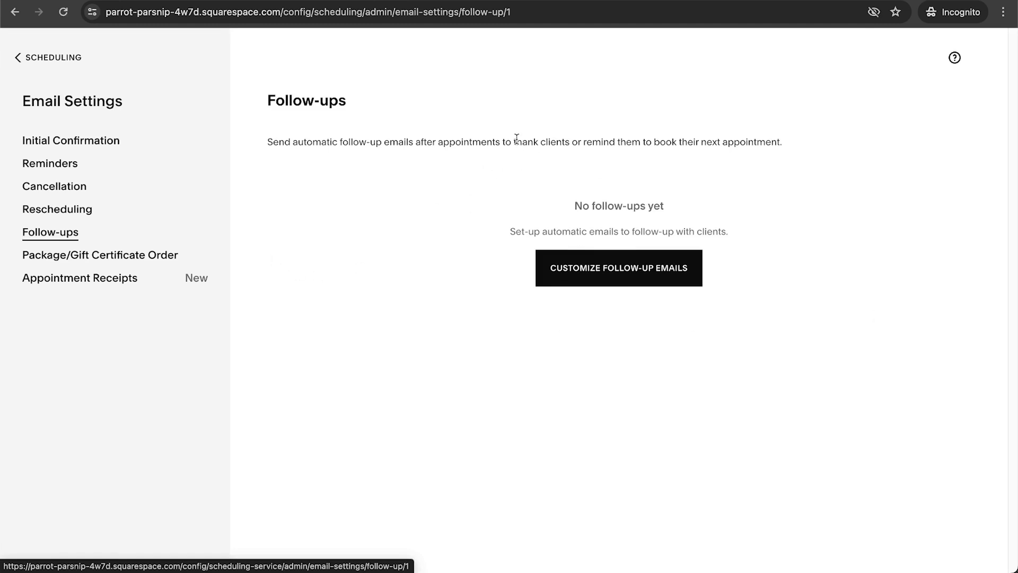
left_click_drag(512, 142, 571, 139)
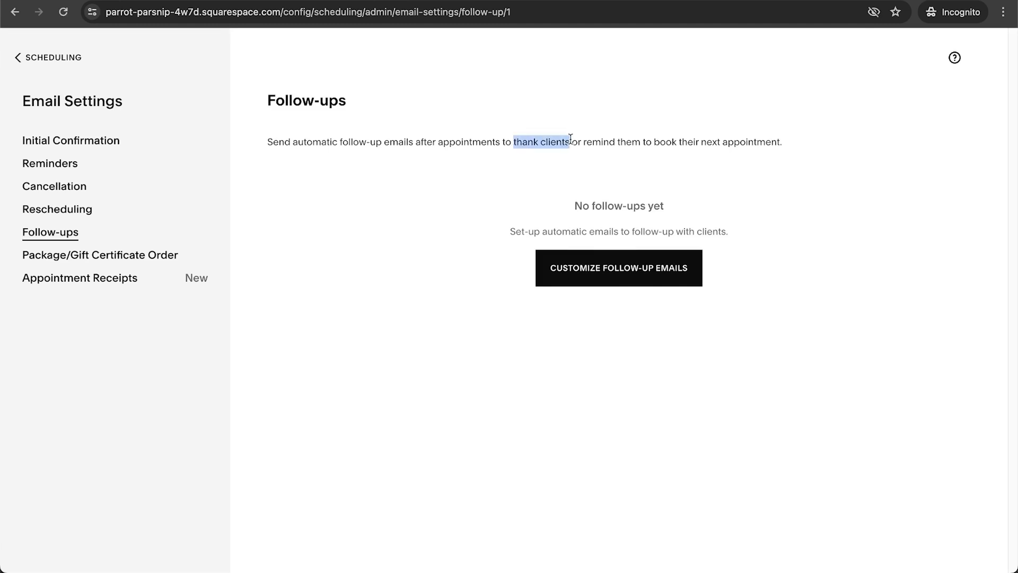
left_click(476, 197)
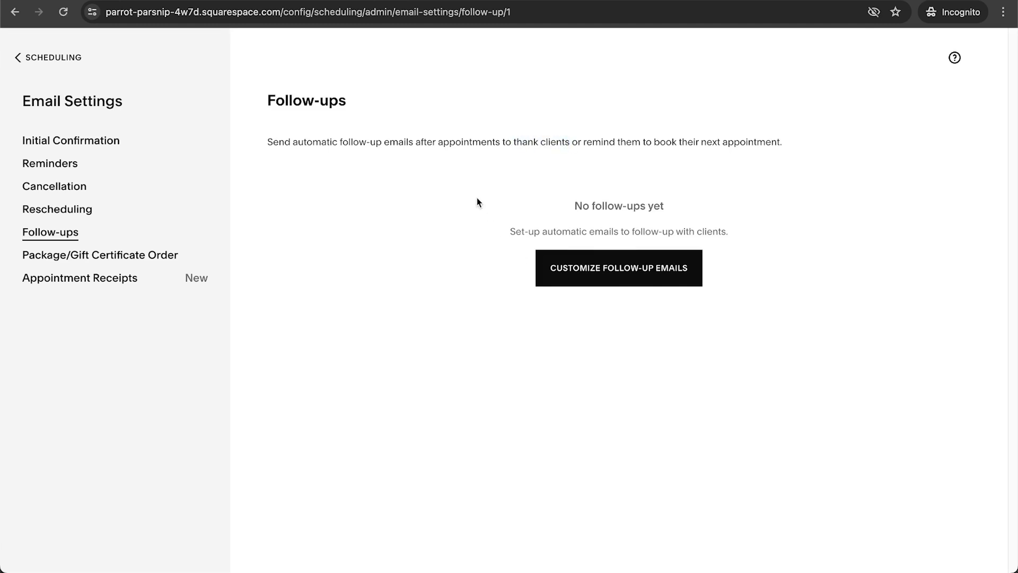
Review the Package/Gift Certificate Order email template and open the Appointment Receipts settings
left_click(148, 254)
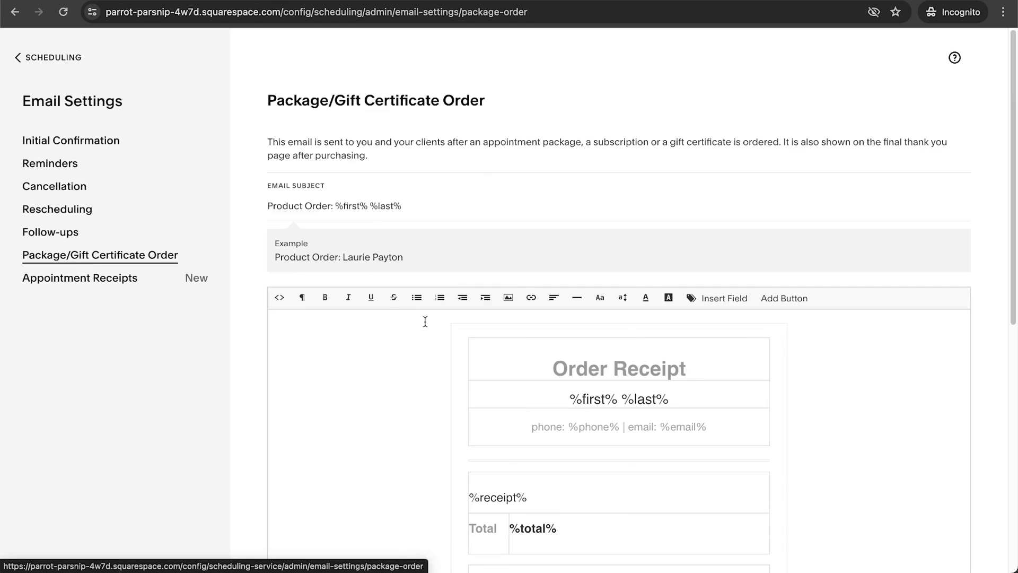
scroll(424, 321, "down", 4)
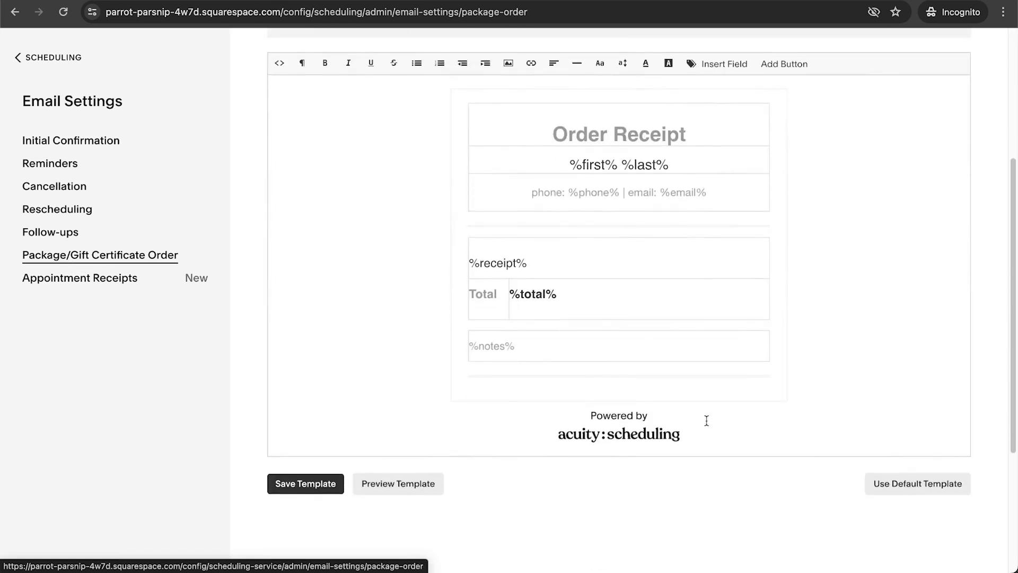
scroll(705, 420, "up", 3)
left_click(98, 280)
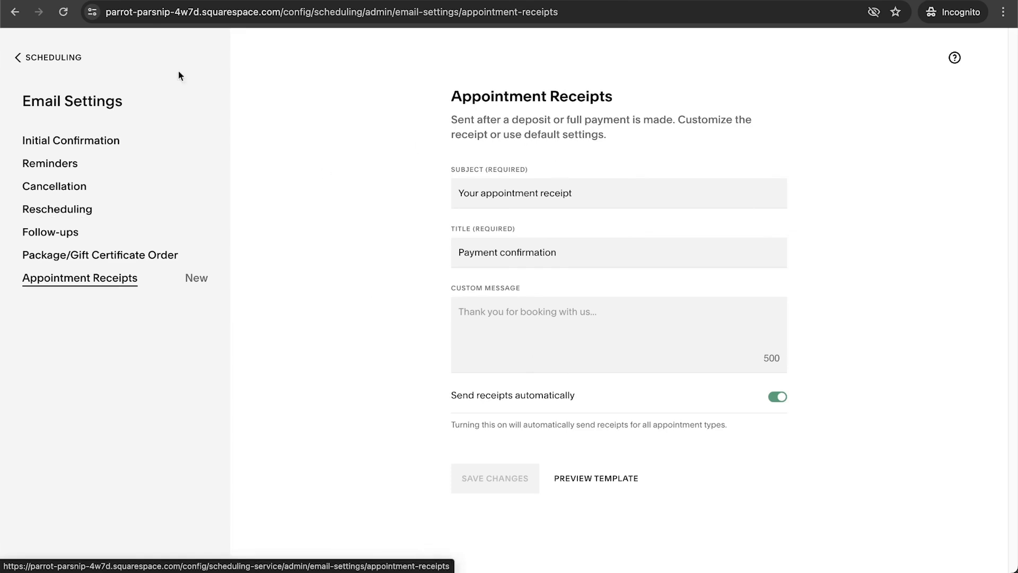
Leave the email settings and look over the Client SMS reminder settings and the Booking Alerts options
left_click(35, 60)
scroll(75, 334, "down", 6)
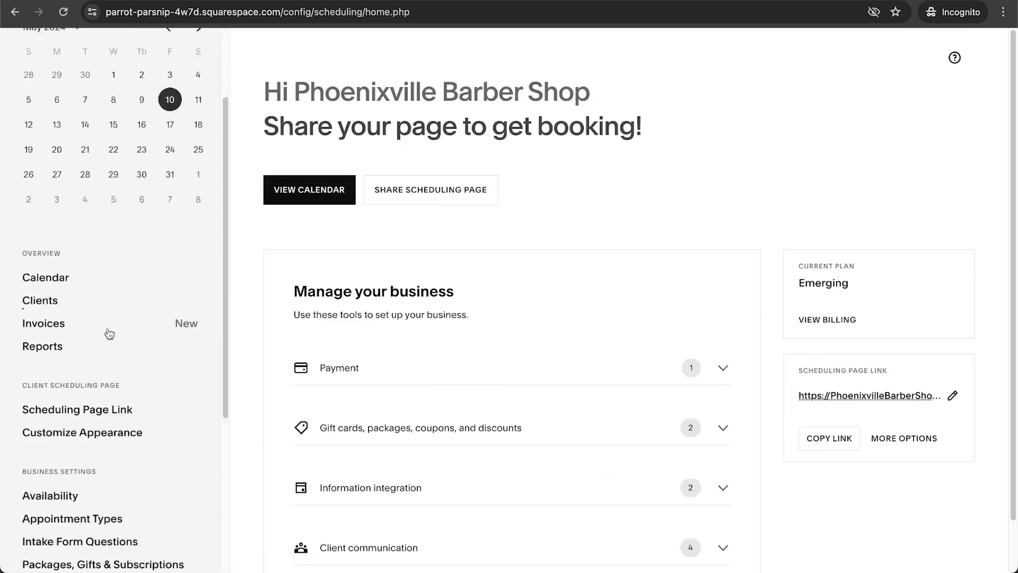
left_click(73, 465)
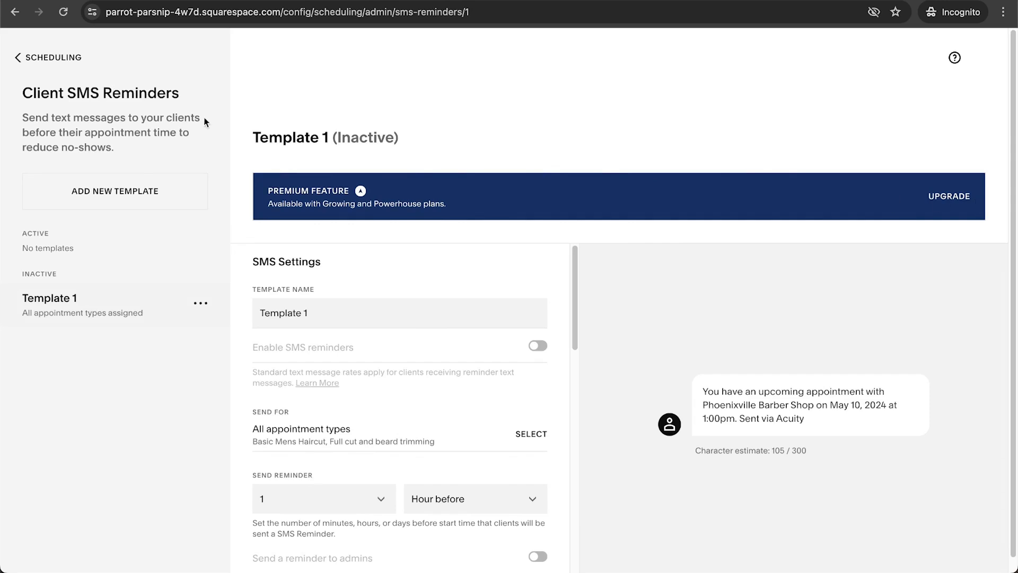
left_click(16, 58)
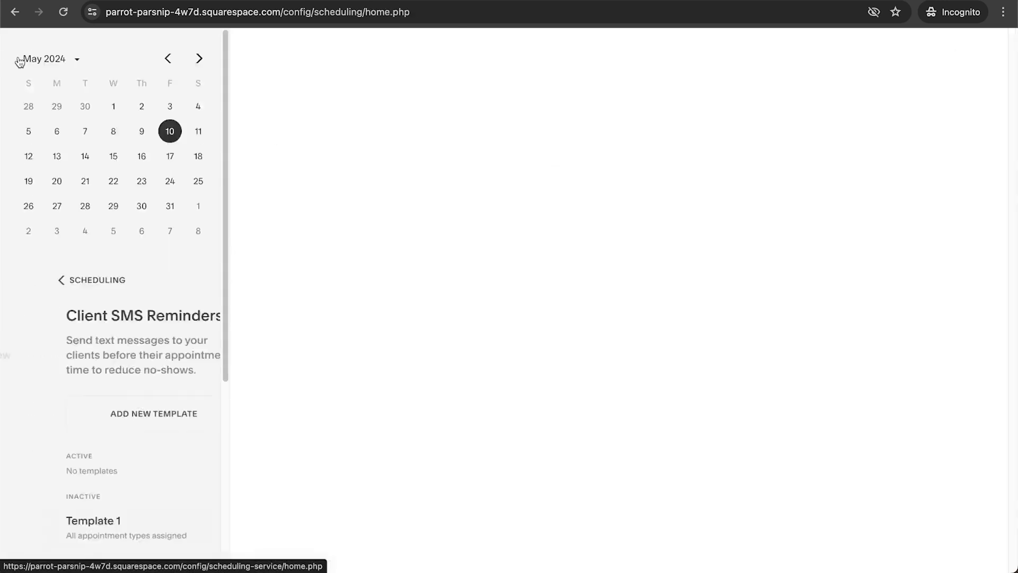
scroll(112, 287, "down", 7)
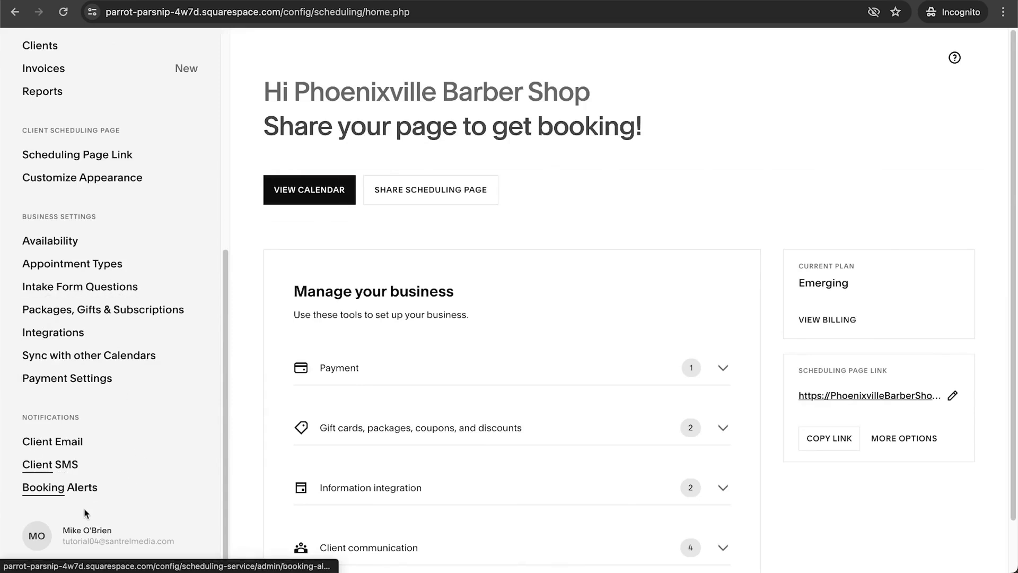
left_click(86, 493)
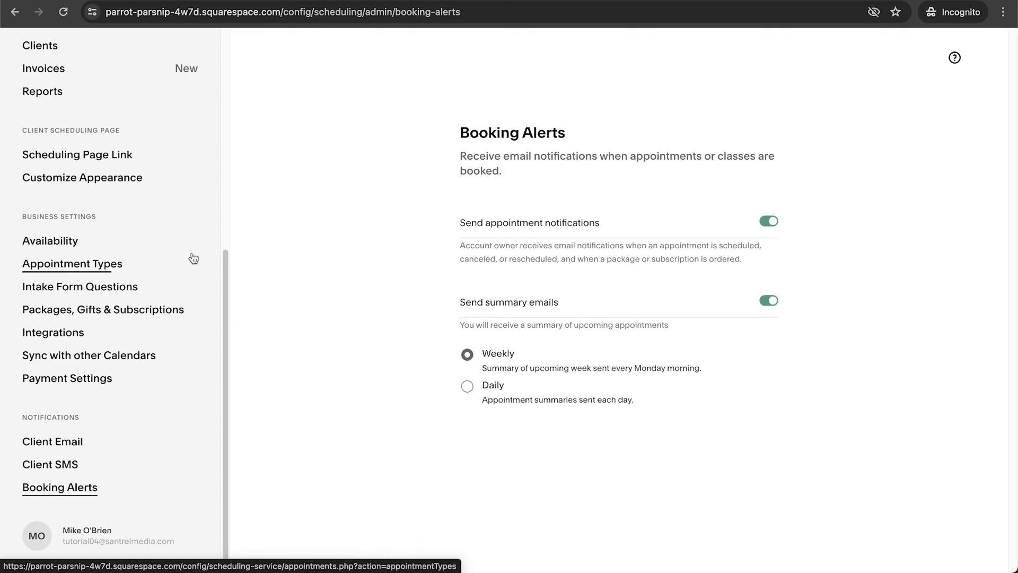
Return to the scheduling home page and look over the Manage your business section and the current plan summary
scroll(198, 354, "up", 10)
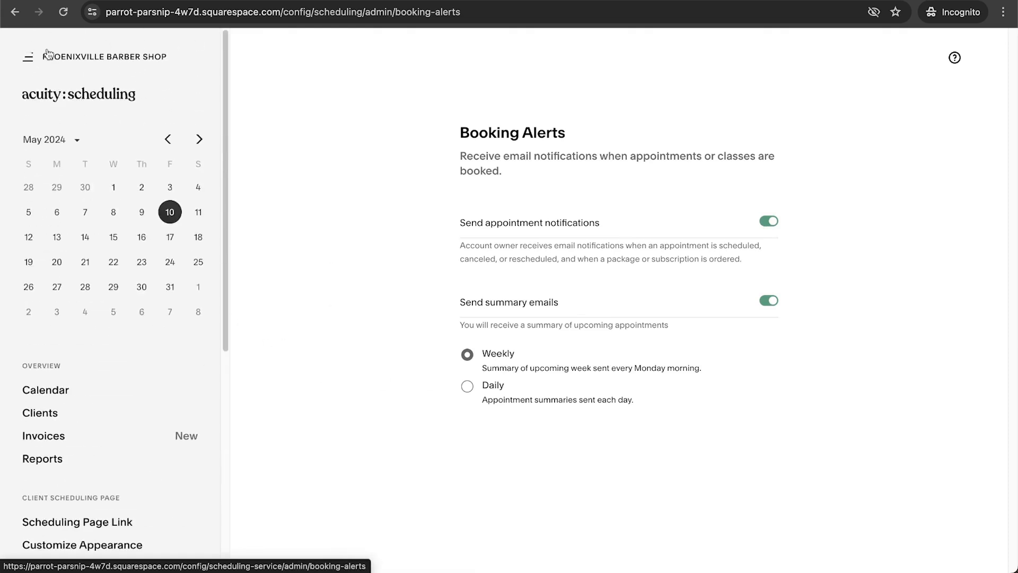
left_click(130, 90)
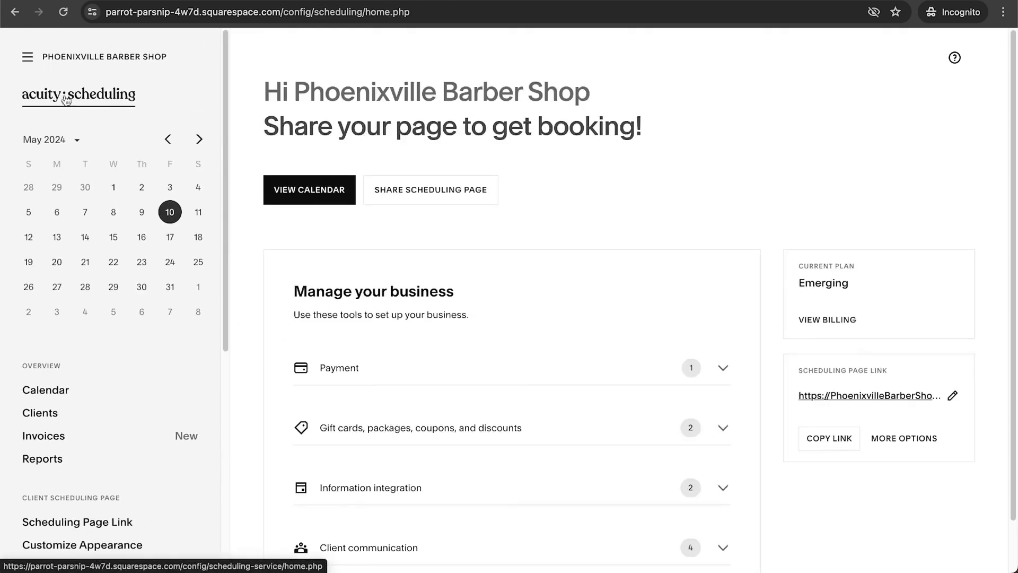
scroll(722, 183, "down", 2)
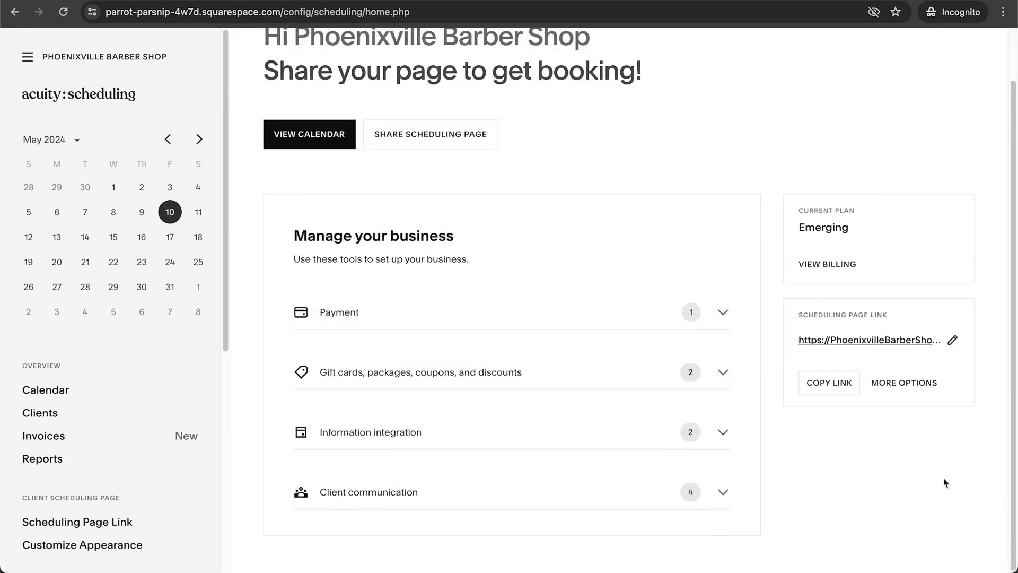
scroll(546, 302, "up", 2)
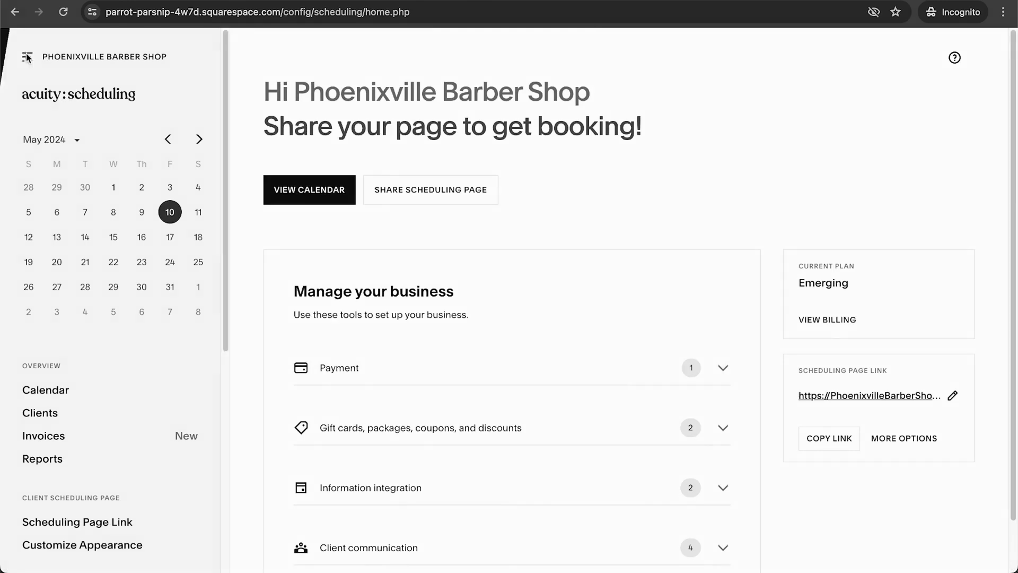
Look over the Squarespace products available to add, view the details of the Website offering, and return to the scheduling home page
left_click(27, 58)
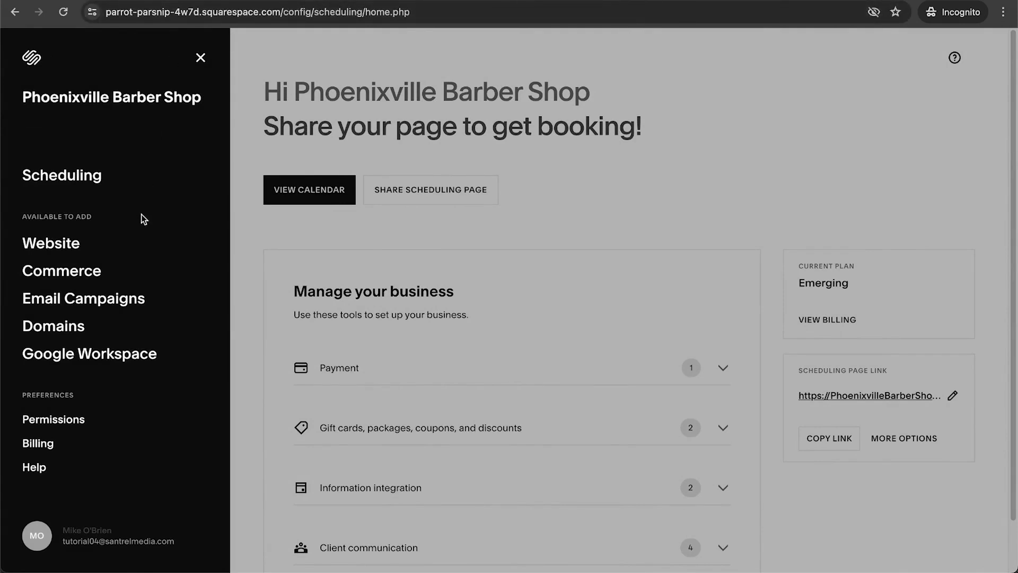
left_click(40, 246)
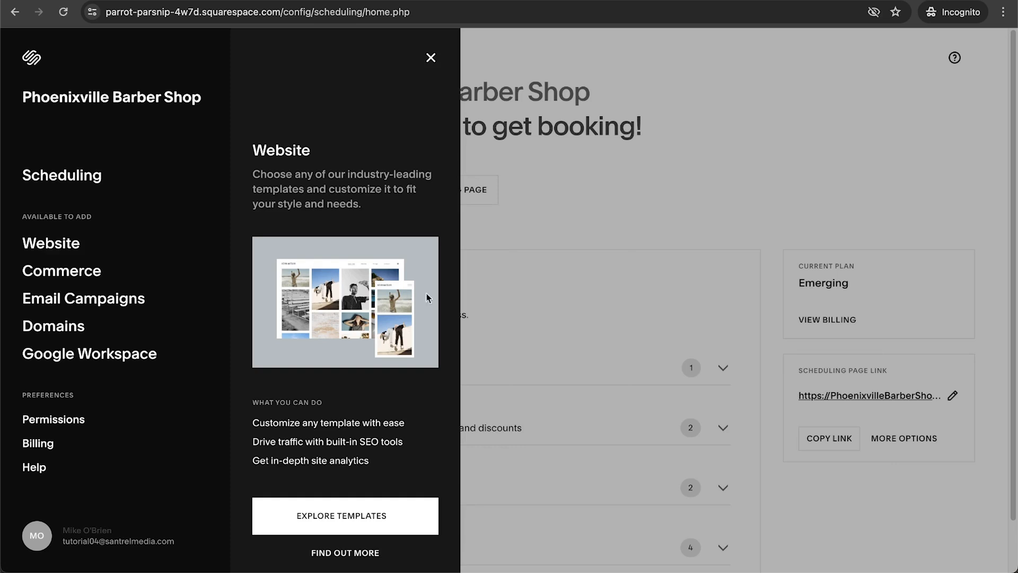
left_click(430, 57)
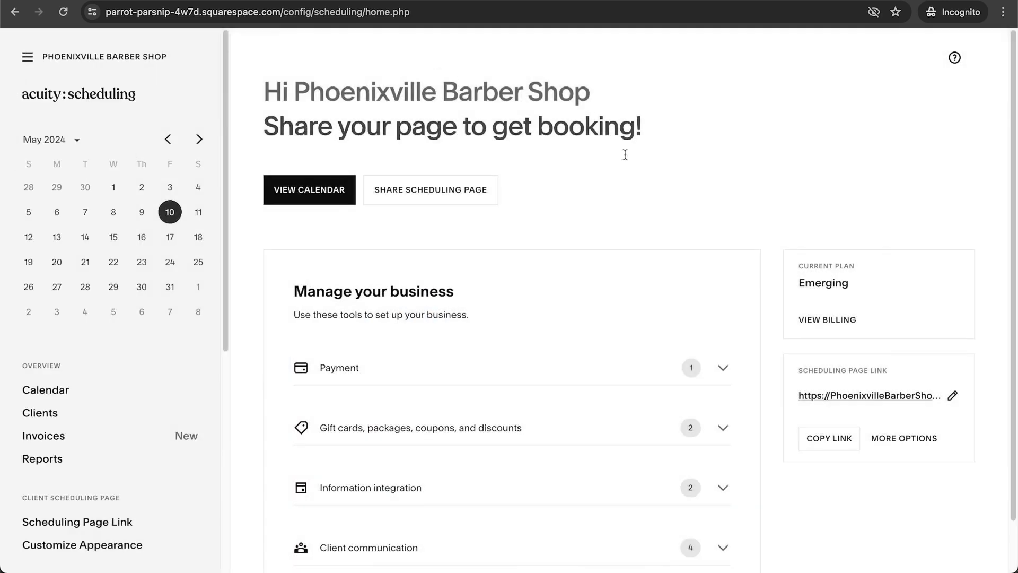
Copy the scheduling page link and open the public booking page in the browser
left_click(828, 440)
left_click(422, 0)
key("super+v")
key("Return")
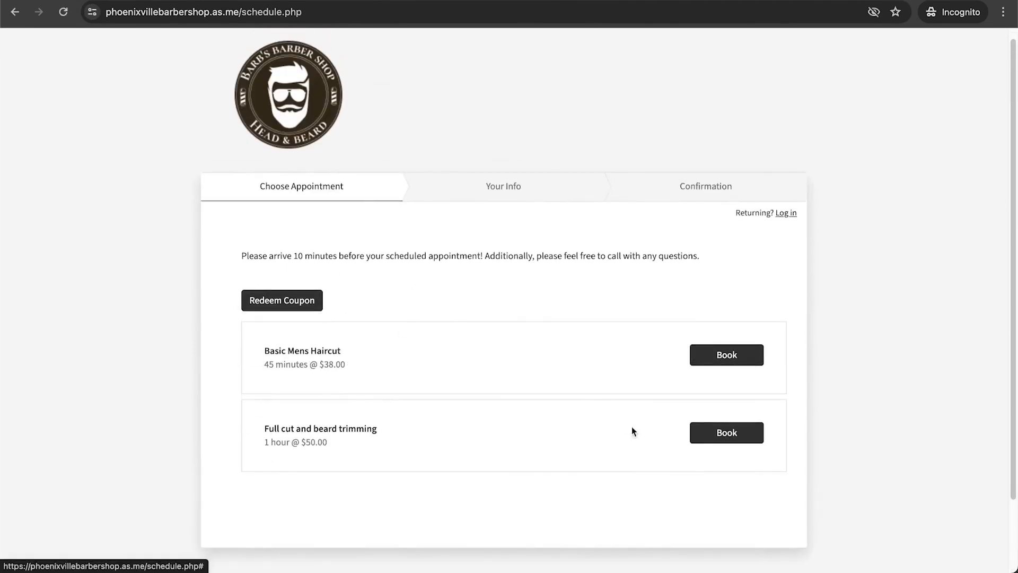
Start booking a Full cut and beard trimming appointment without add-ons for May 22, 2024 at 9:45 AM
left_click(727, 432)
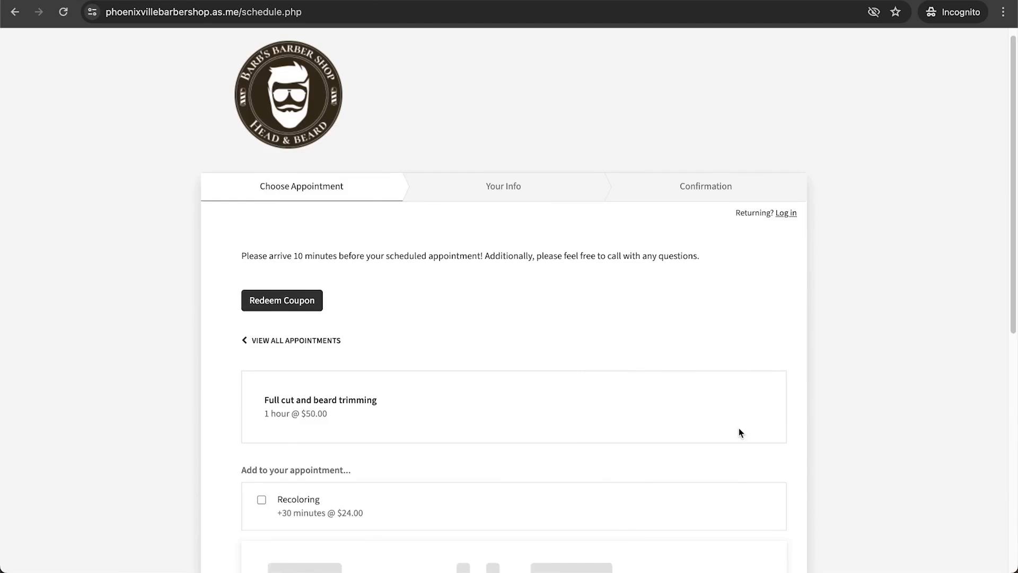
scroll(518, 379, "down", 6)
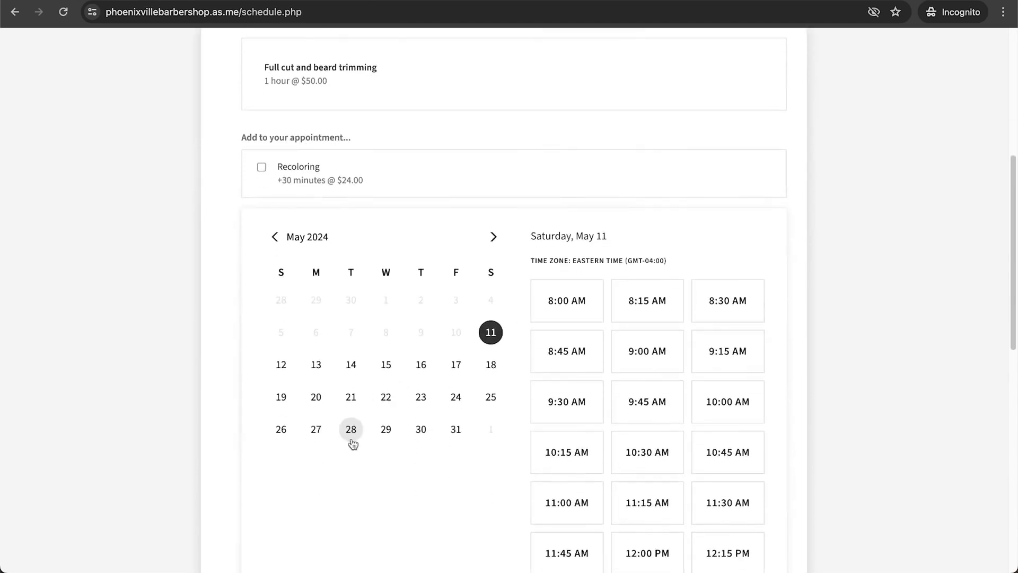
left_click(386, 397)
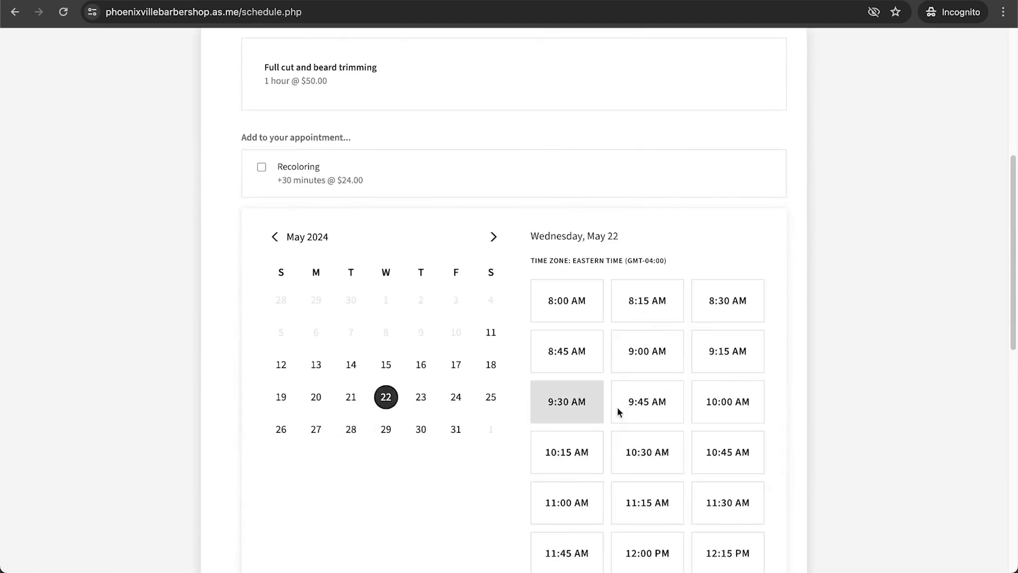
left_click(641, 406)
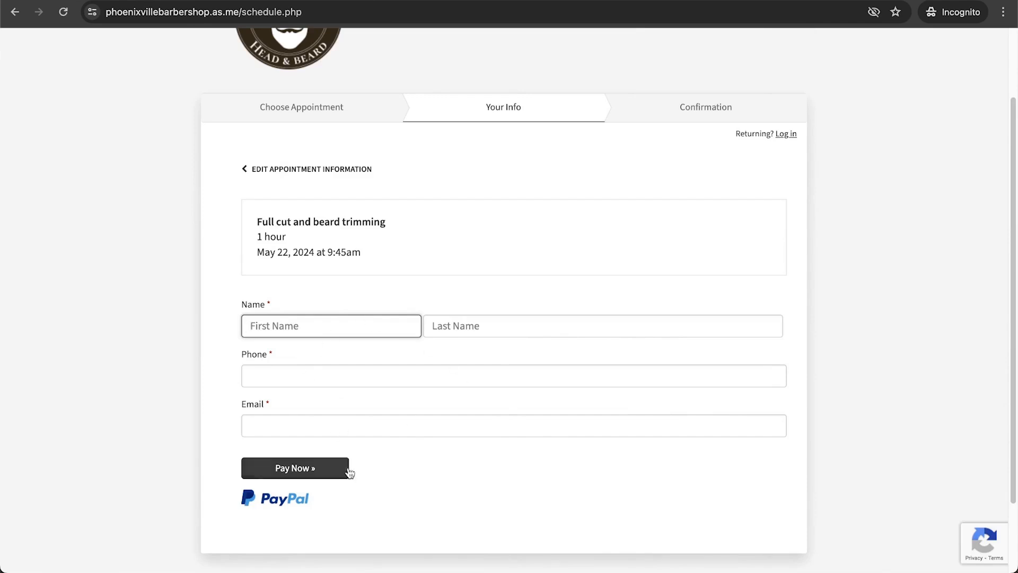